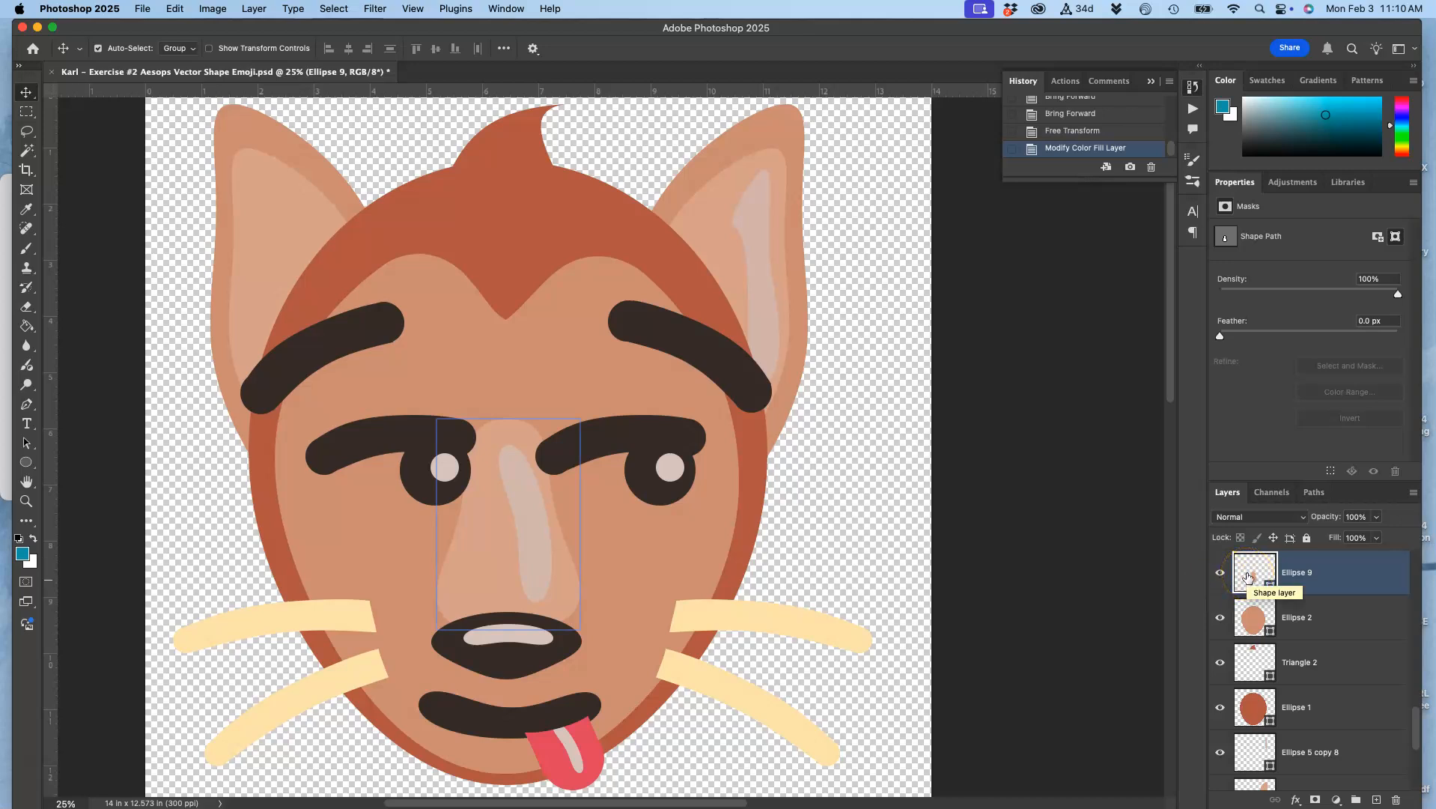
{"action": "left_click", "coordinate": [1254, 574]}
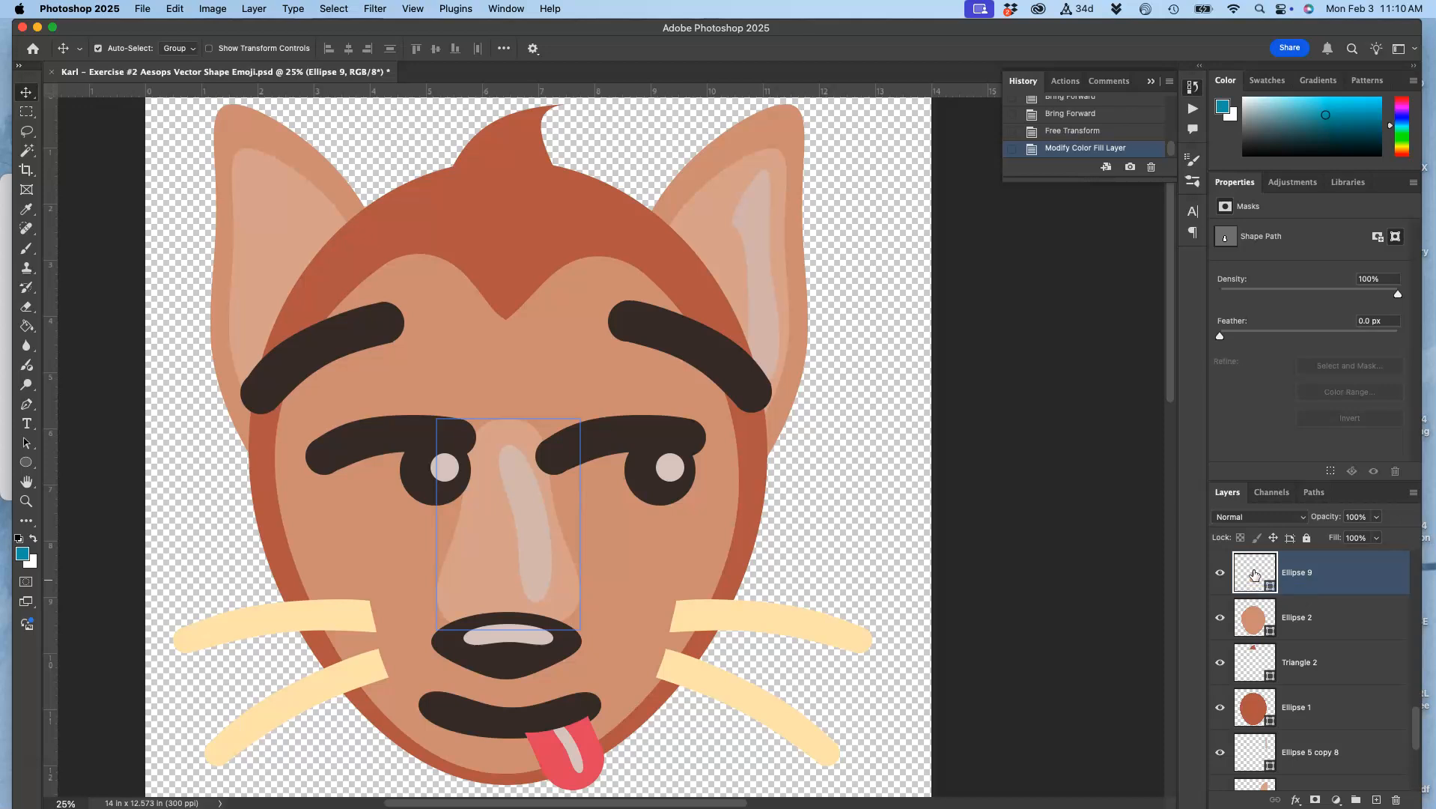
{"action": "left_click", "coordinate": [1257, 577]}
{"action": "left_click_drag", "start_coordinate": [426, 460], "coordinate": [345, 214]}
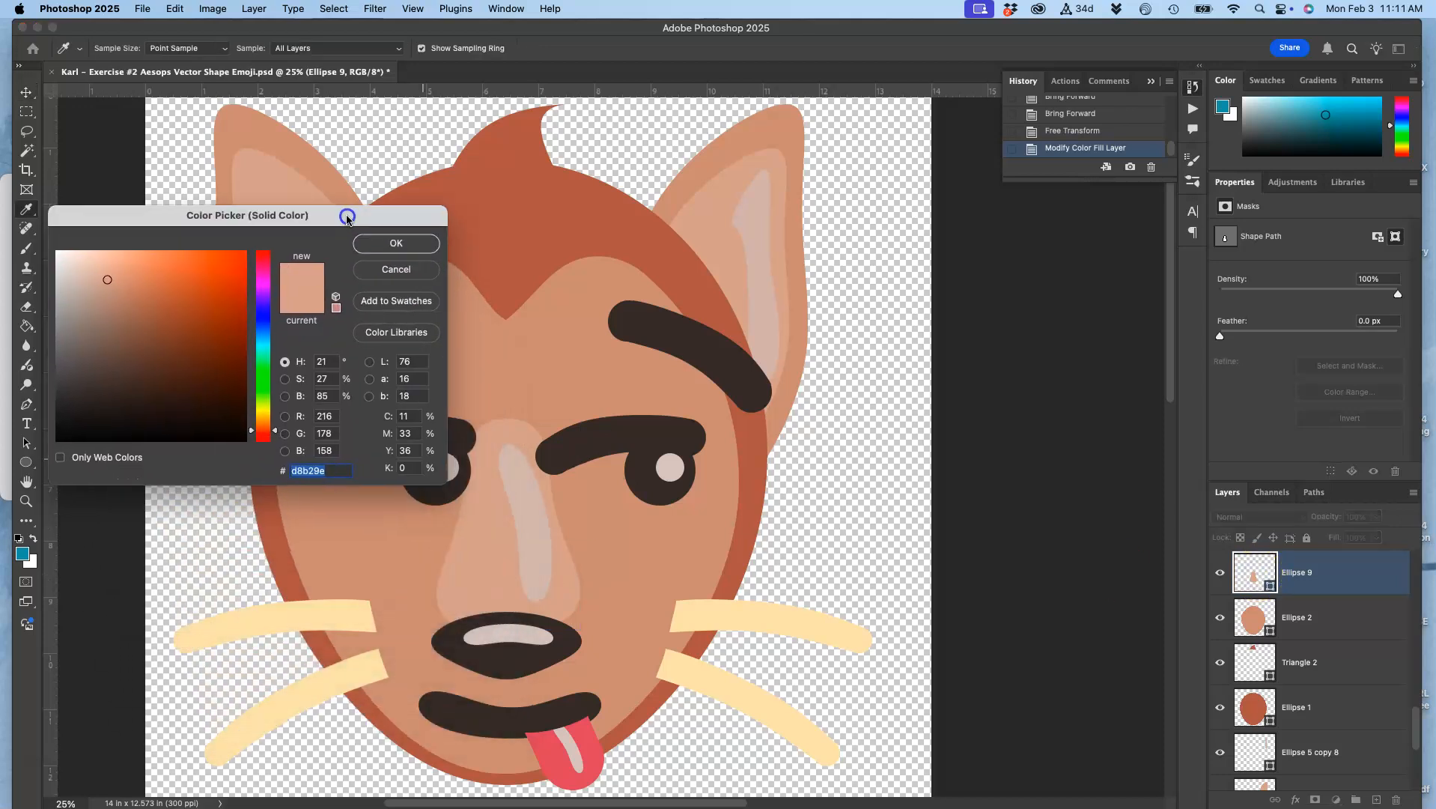
{"action": "left_click", "coordinate": [381, 271]}
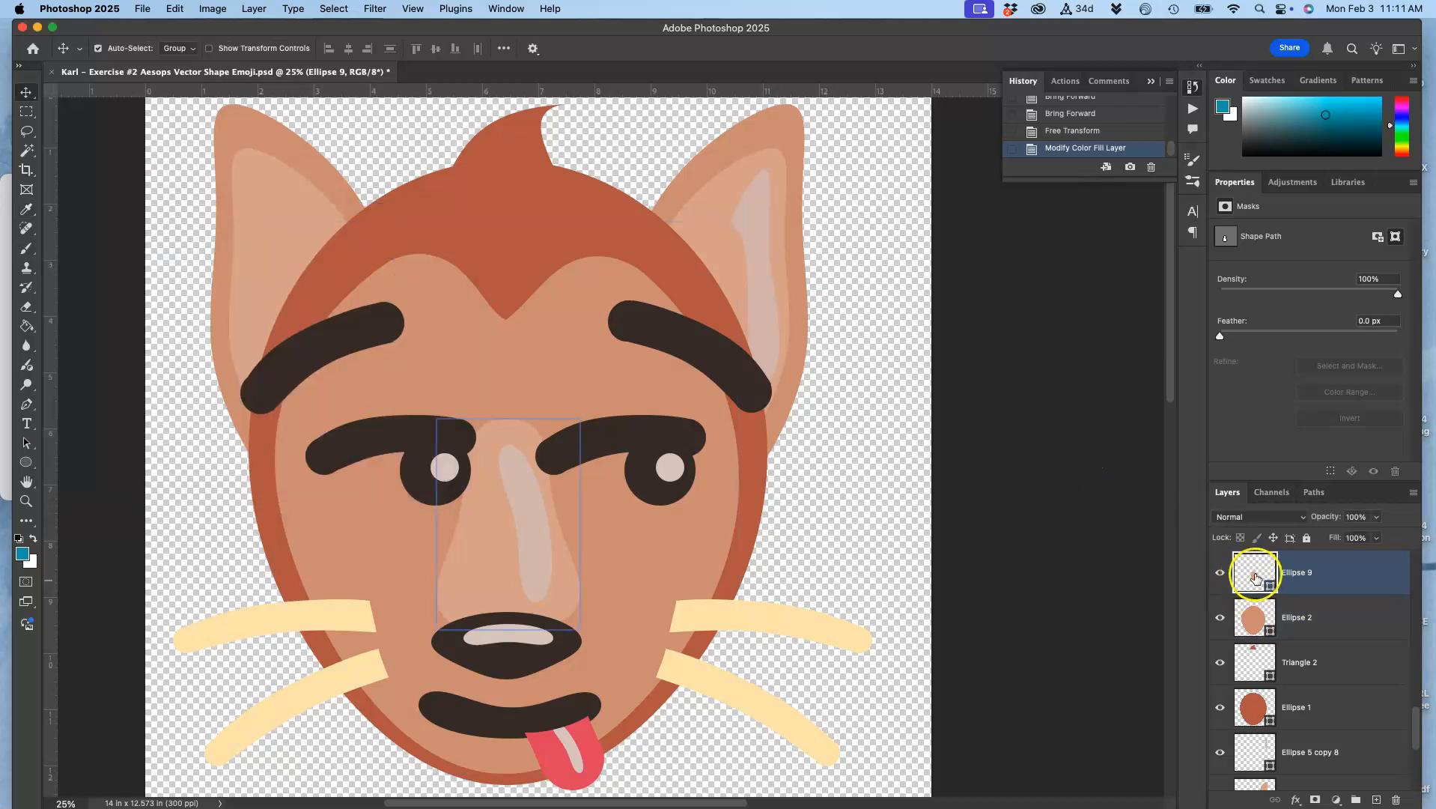
Add a drop shadow to the nose layer Ellipse 9 and set its blend mode to Normal
{"action": "double_click", "coordinate": [1370, 573]}
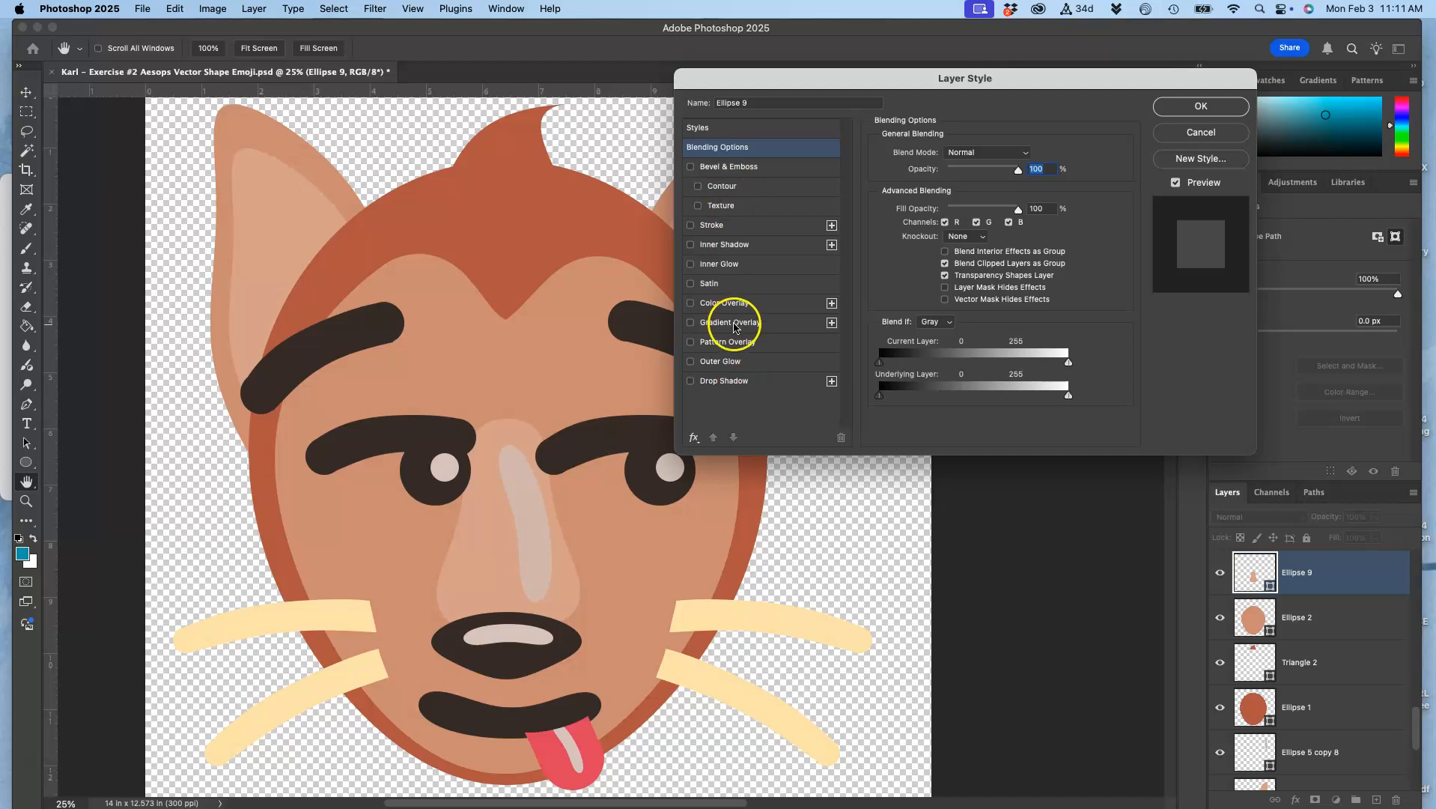
{"action": "left_click", "coordinate": [691, 381]}
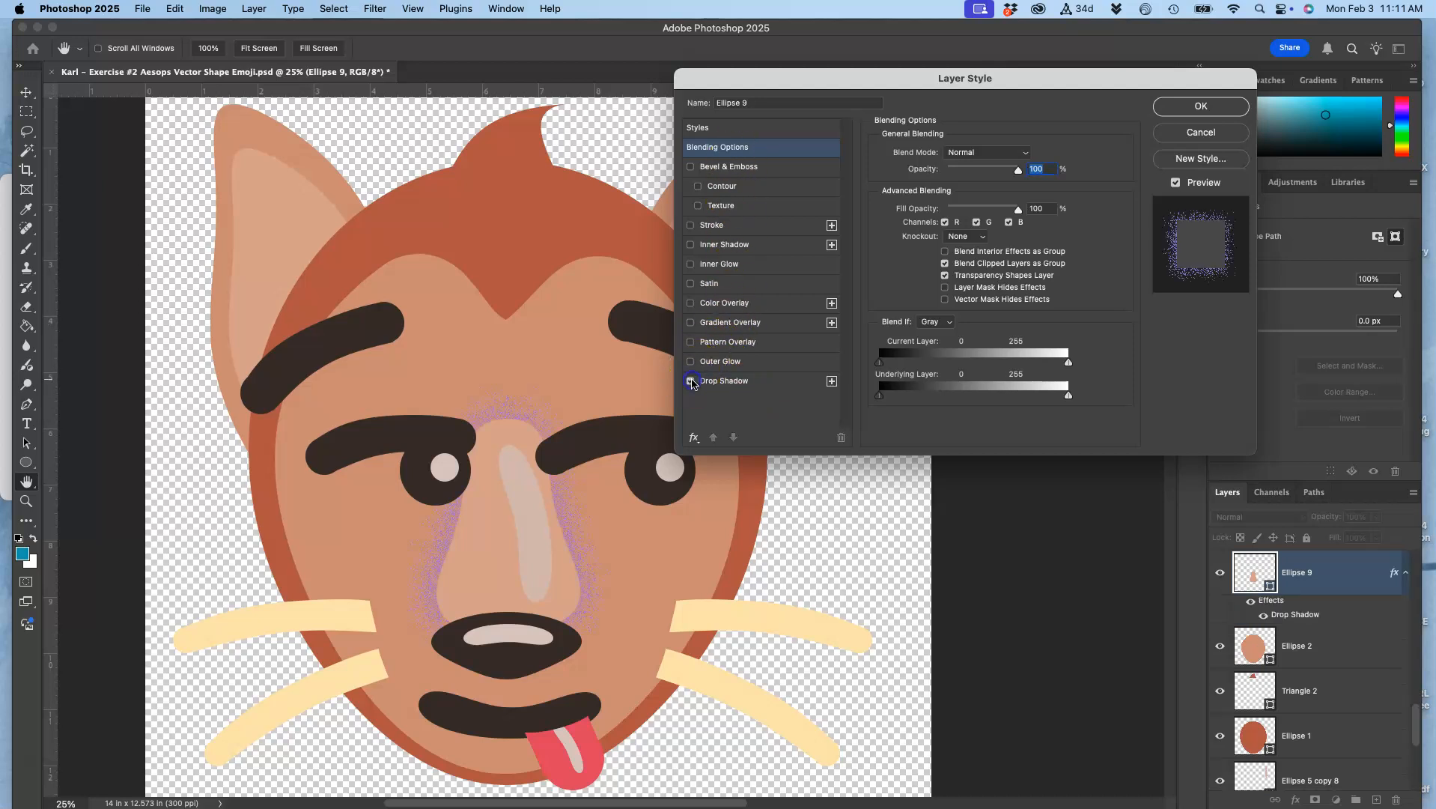
{"action": "left_click", "coordinate": [723, 381]}
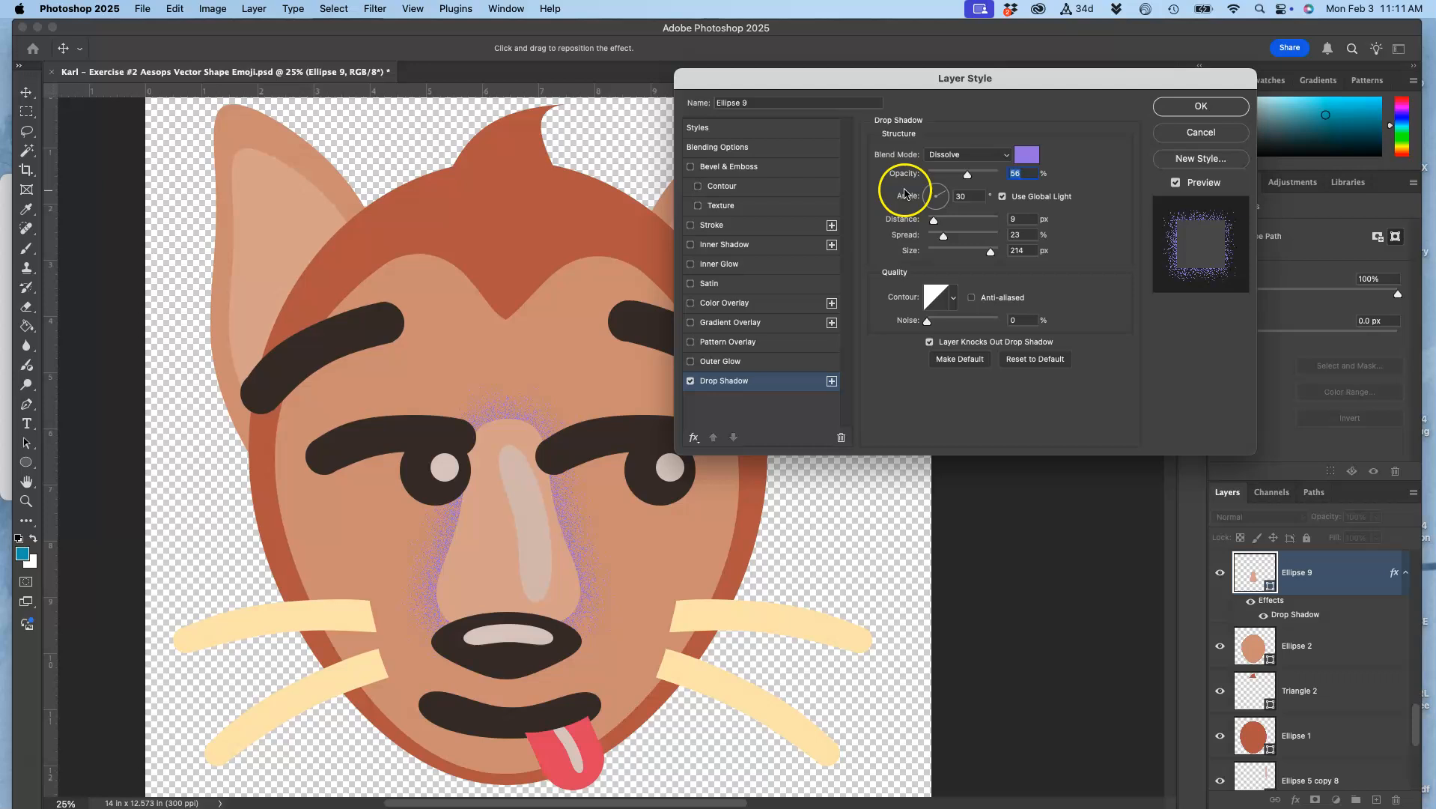
{"action": "left_click", "coordinate": [964, 155]}
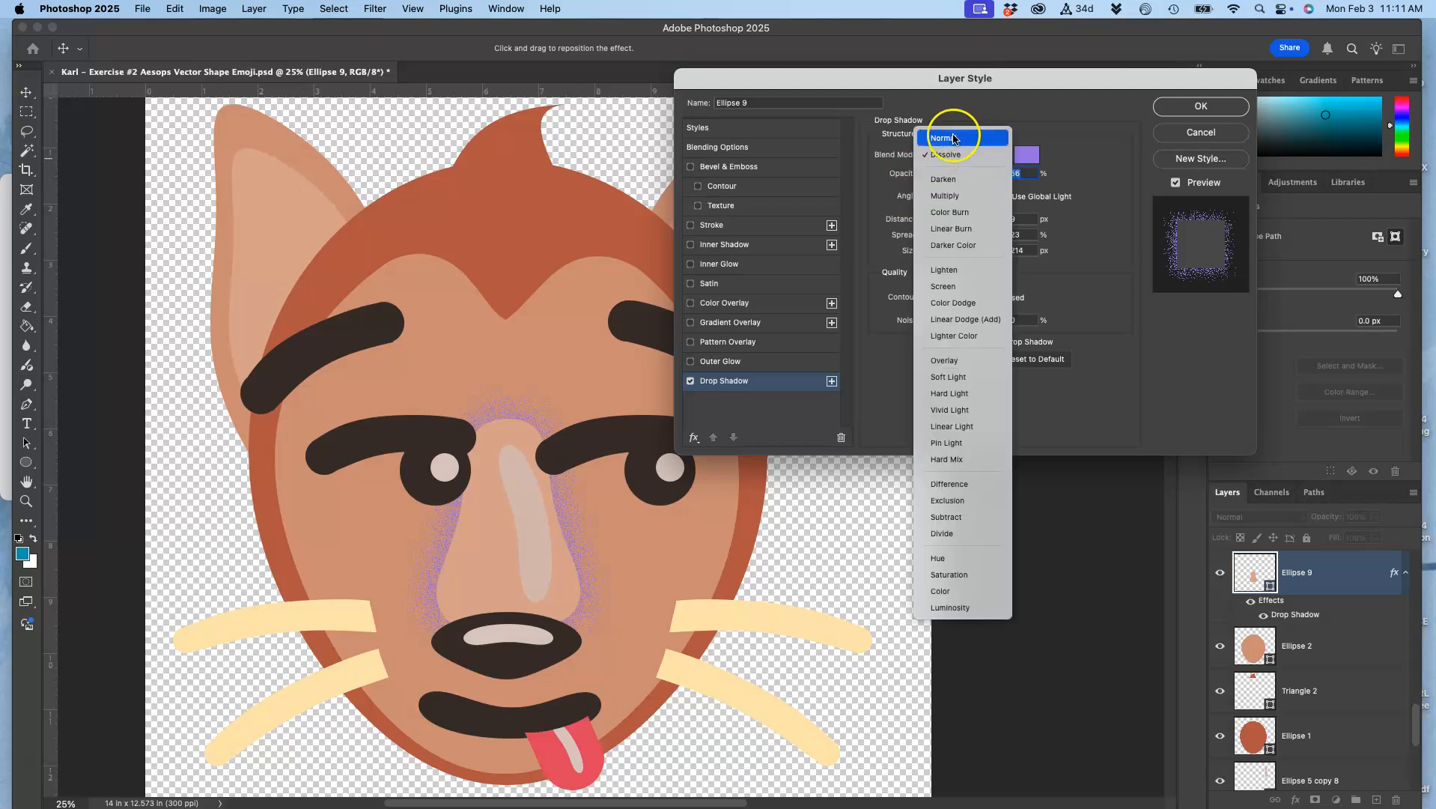
{"action": "left_click", "coordinate": [954, 139]}
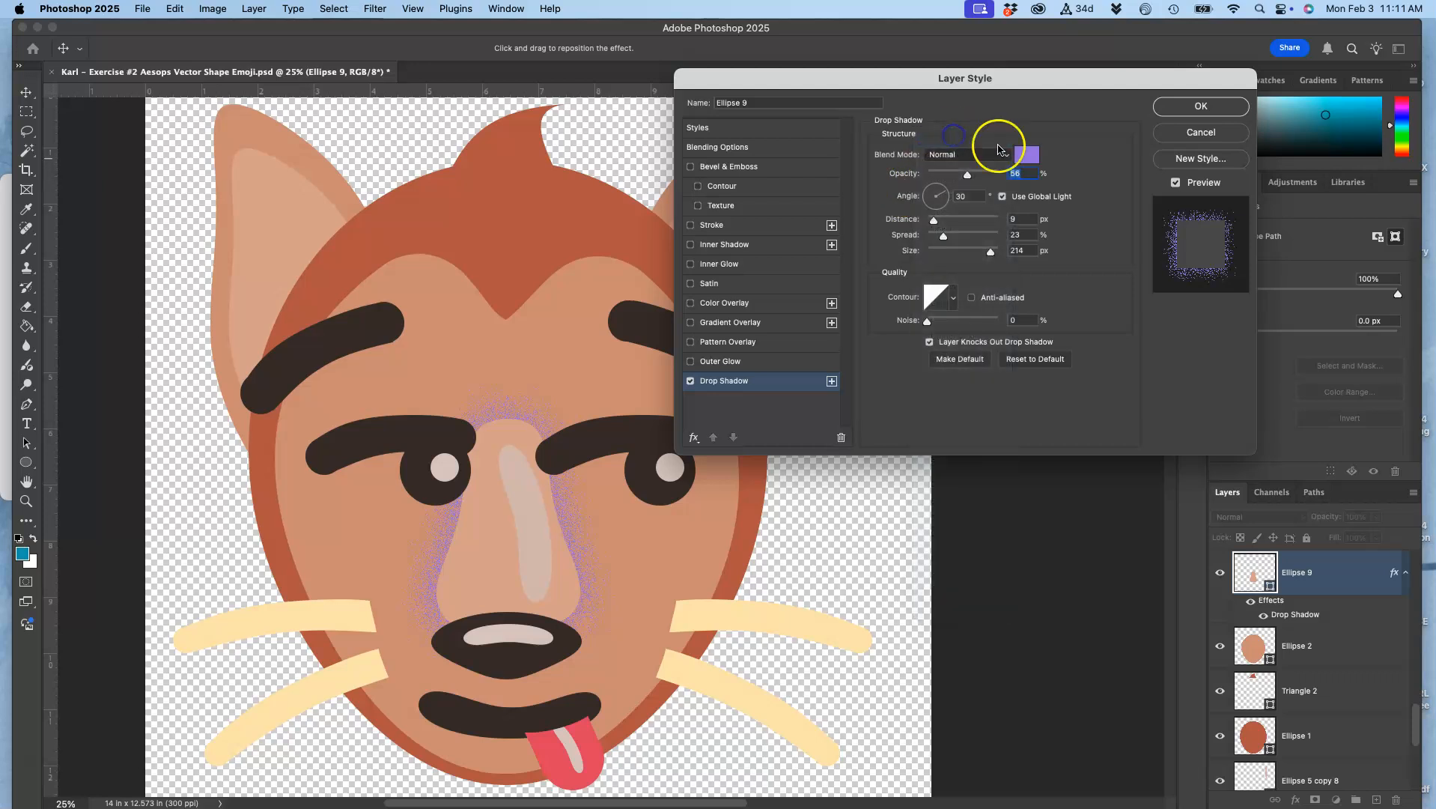
Set the nose's drop shadow color to black (#000000)
{"action": "left_click", "coordinate": [1026, 154]}
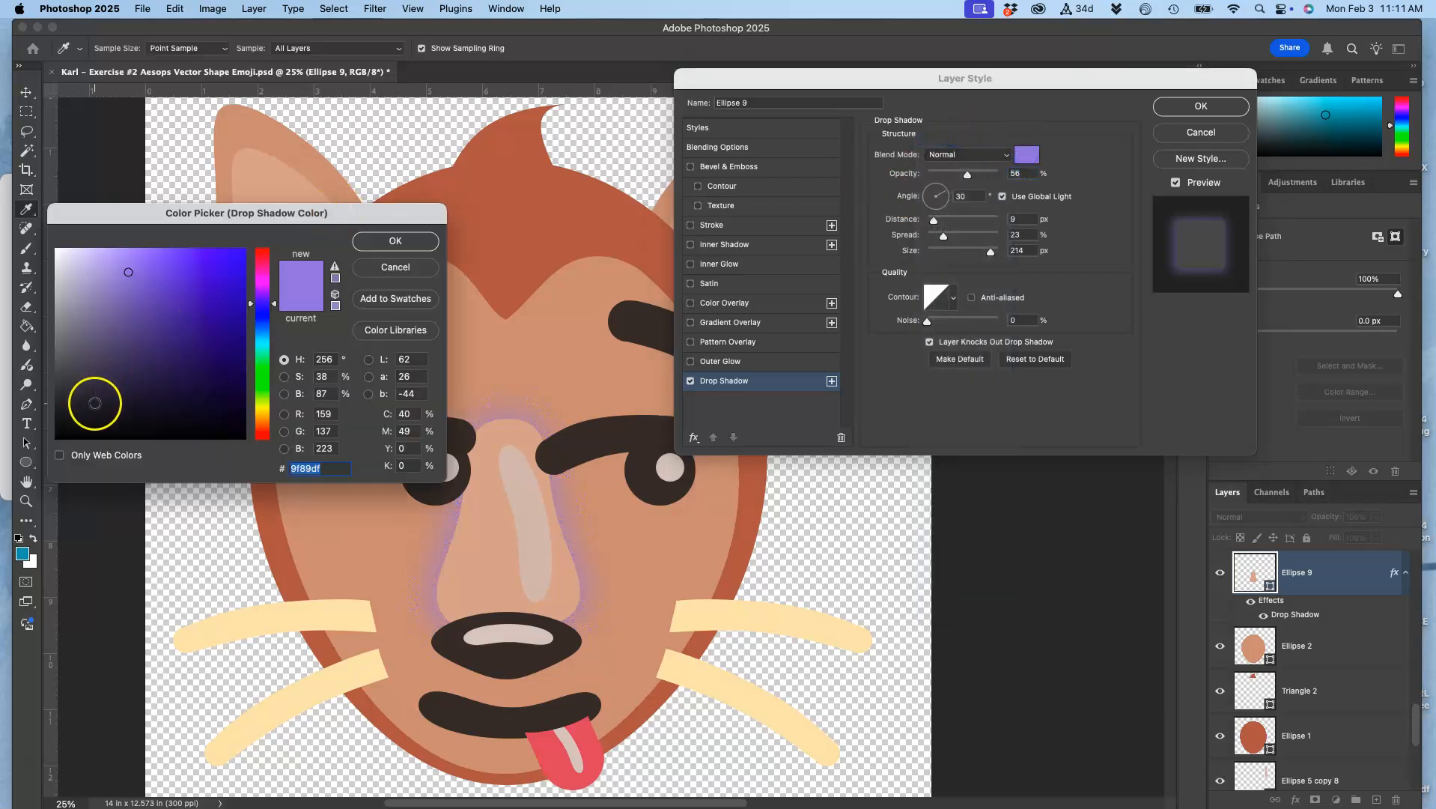
{"action": "left_click", "coordinate": [57, 437]}
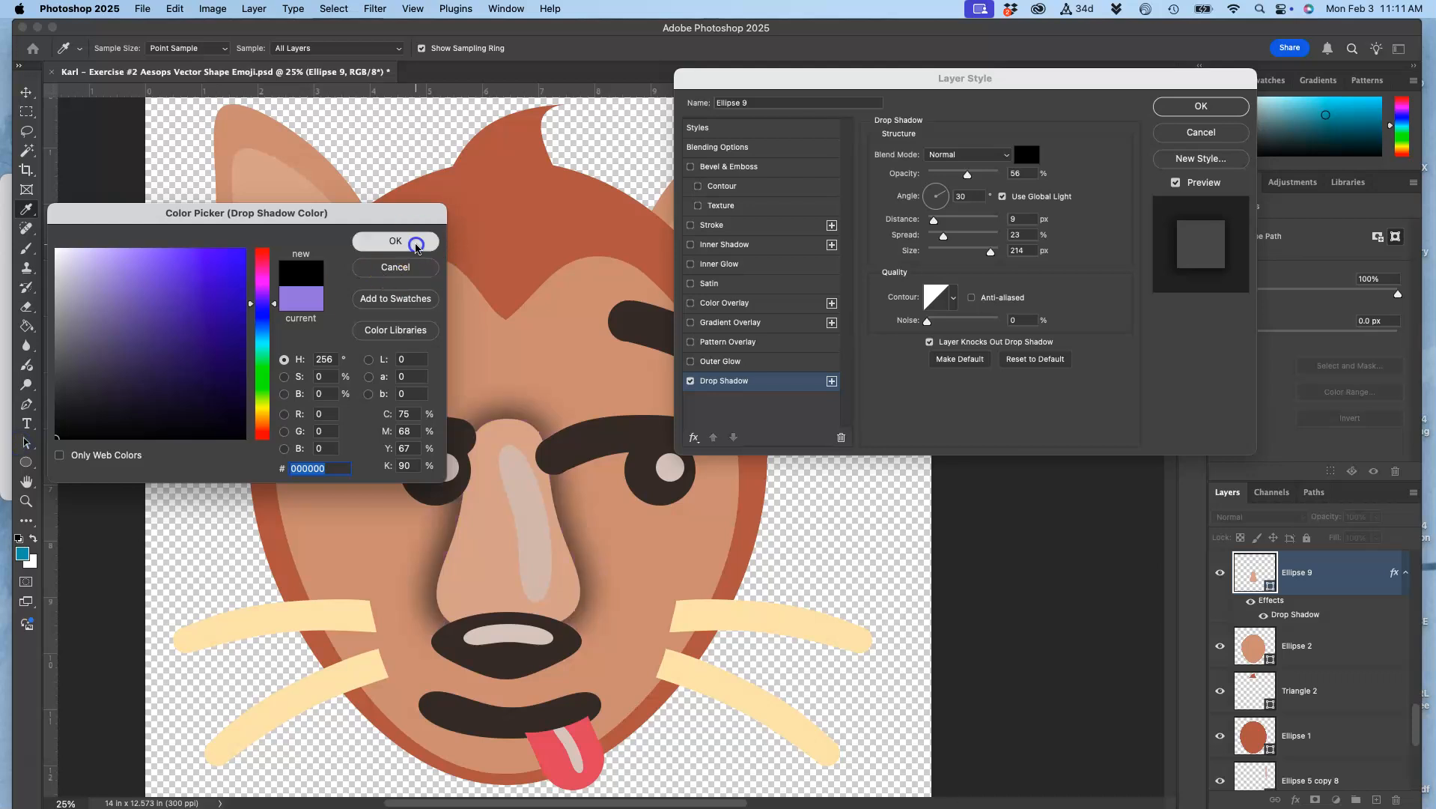
{"action": "left_click", "coordinate": [419, 239]}
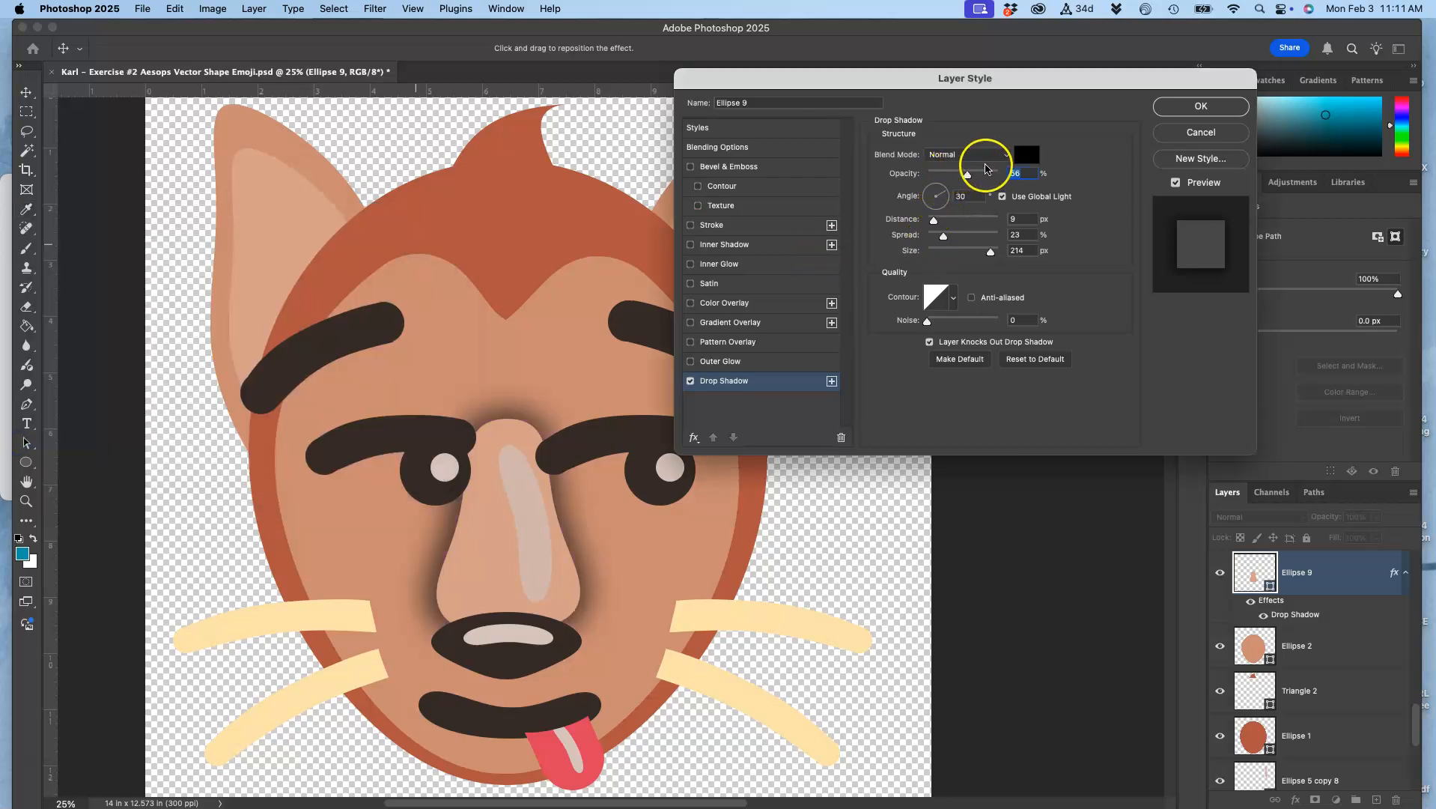
Set the drop shadow to 43% opacity, 65° angle, 65 px distance, 28% spread and 125 px size
{"action": "left_click_drag", "start_coordinate": [972, 182], "coordinate": [959, 181]}
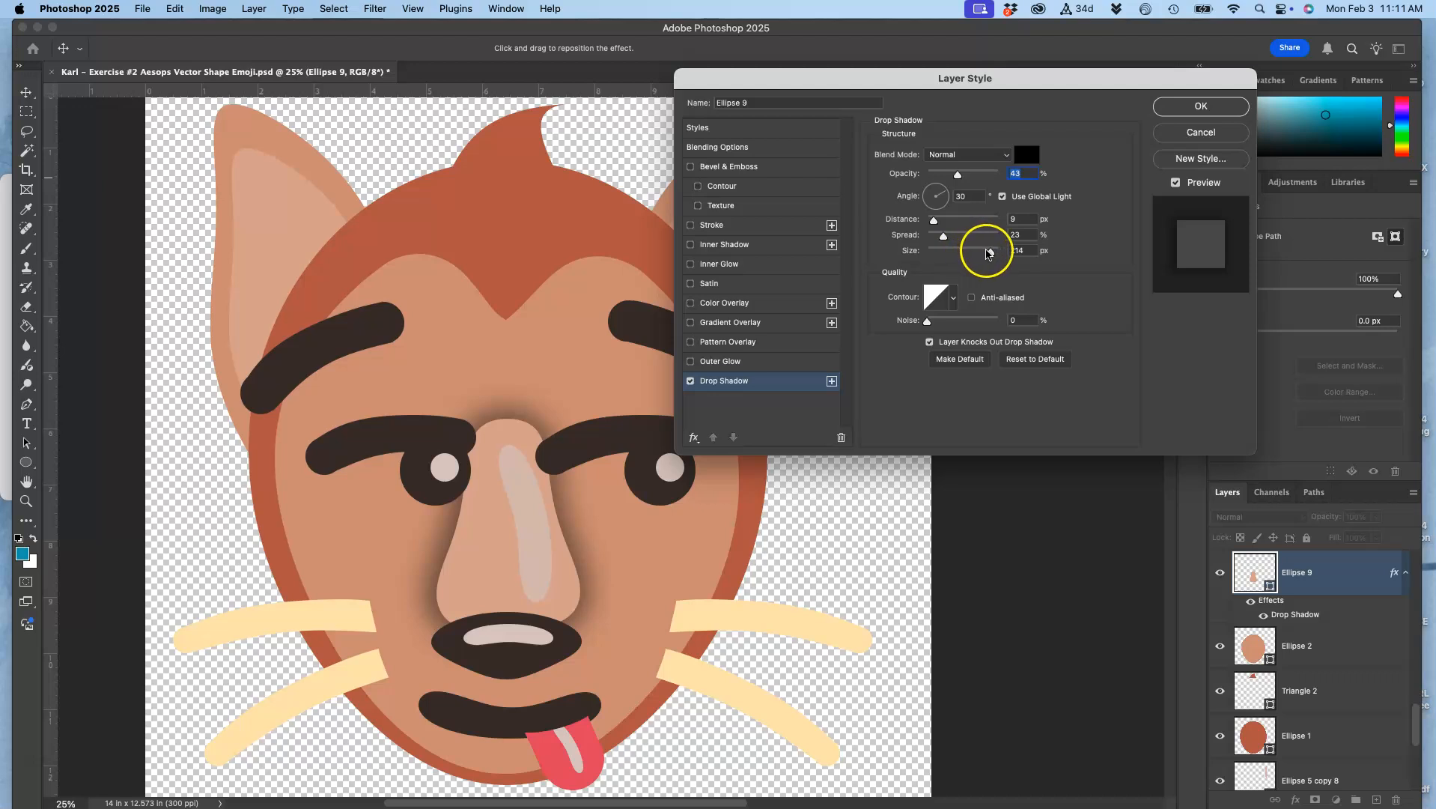
{"action": "left_click_drag", "start_coordinate": [952, 197], "coordinate": [949, 198]}
{"action": "left_click_drag", "start_coordinate": [944, 236], "coordinate": [970, 217]}
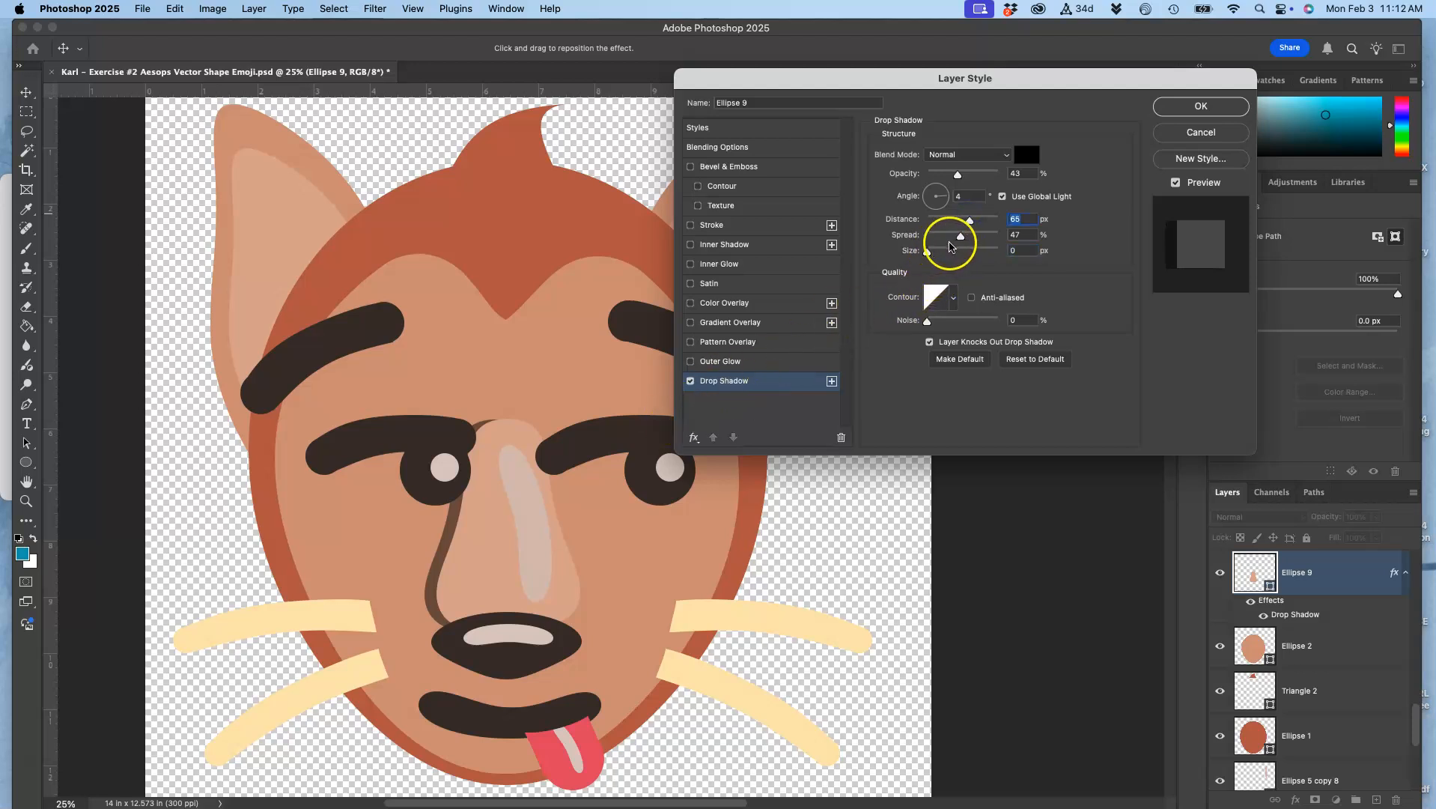
{"action": "mouse_move", "coordinate": [960, 236]}
{"action": "left_mouse_down"}
{"action": "mouse_move", "coordinate": [934, 238]}
{"action": "mouse_move", "coordinate": [960, 253]}
{"action": "left_mouse_up"}
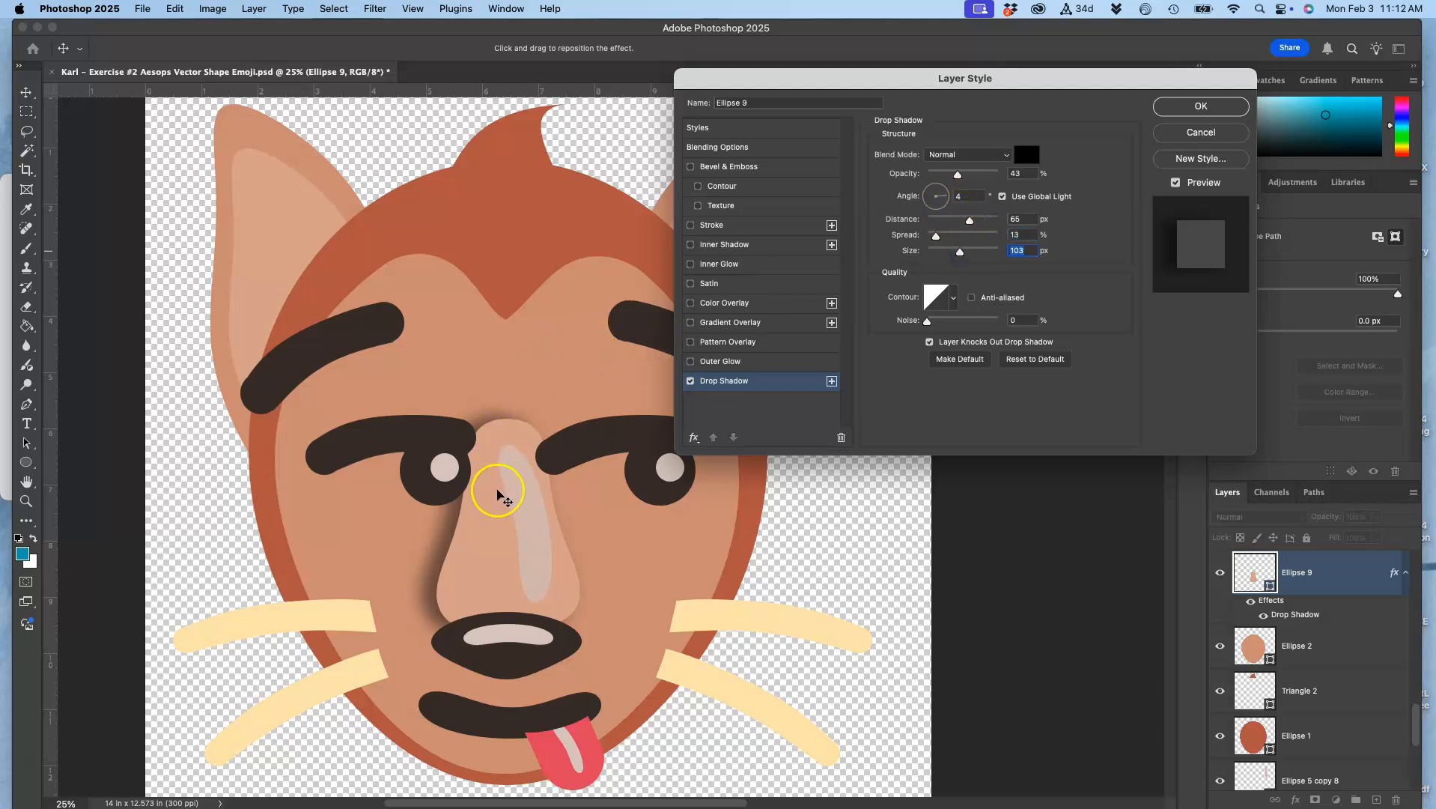
{"action": "left_click_drag", "start_coordinate": [949, 194], "coordinate": [941, 187]}
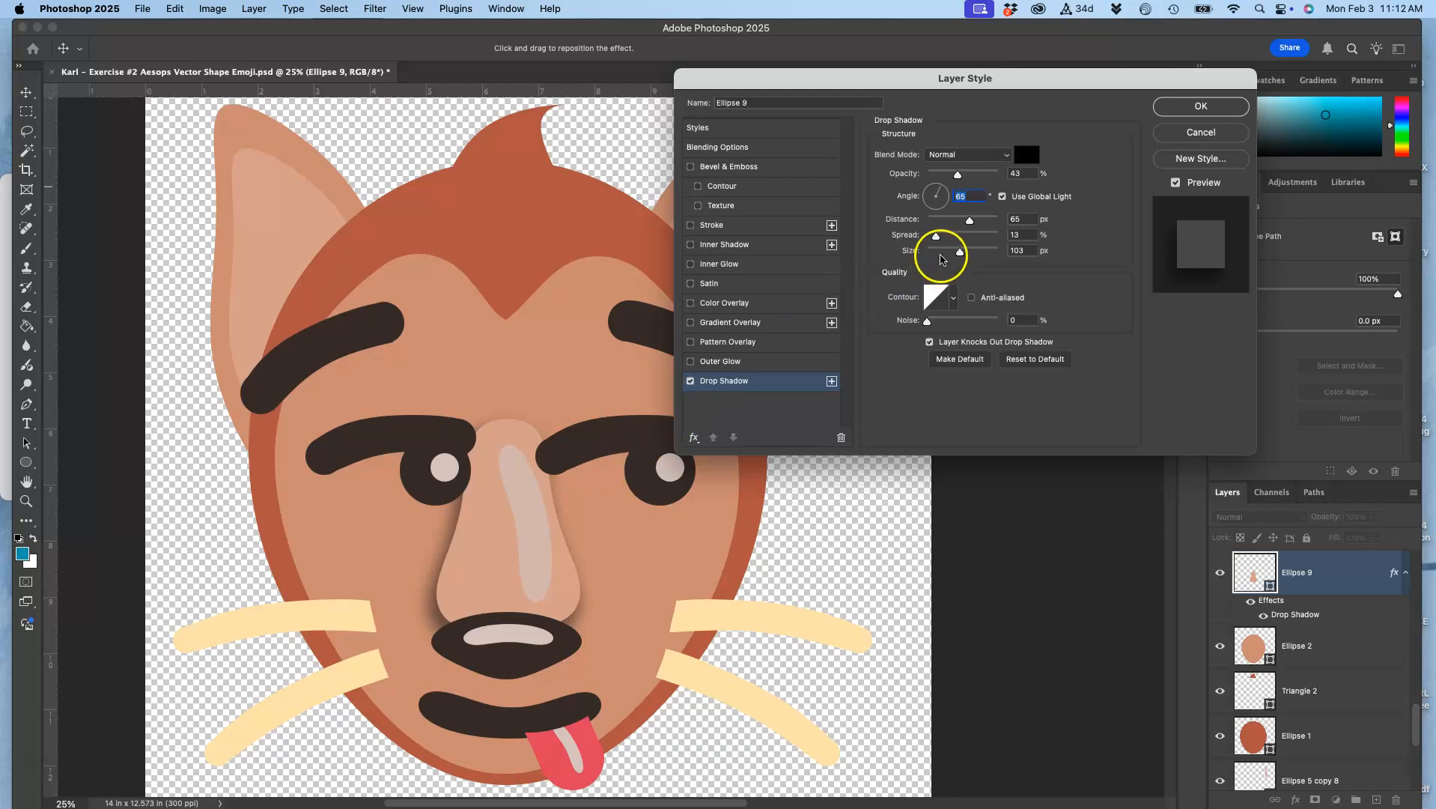
{"action": "left_click_drag", "start_coordinate": [936, 235], "coordinate": [966, 254]}
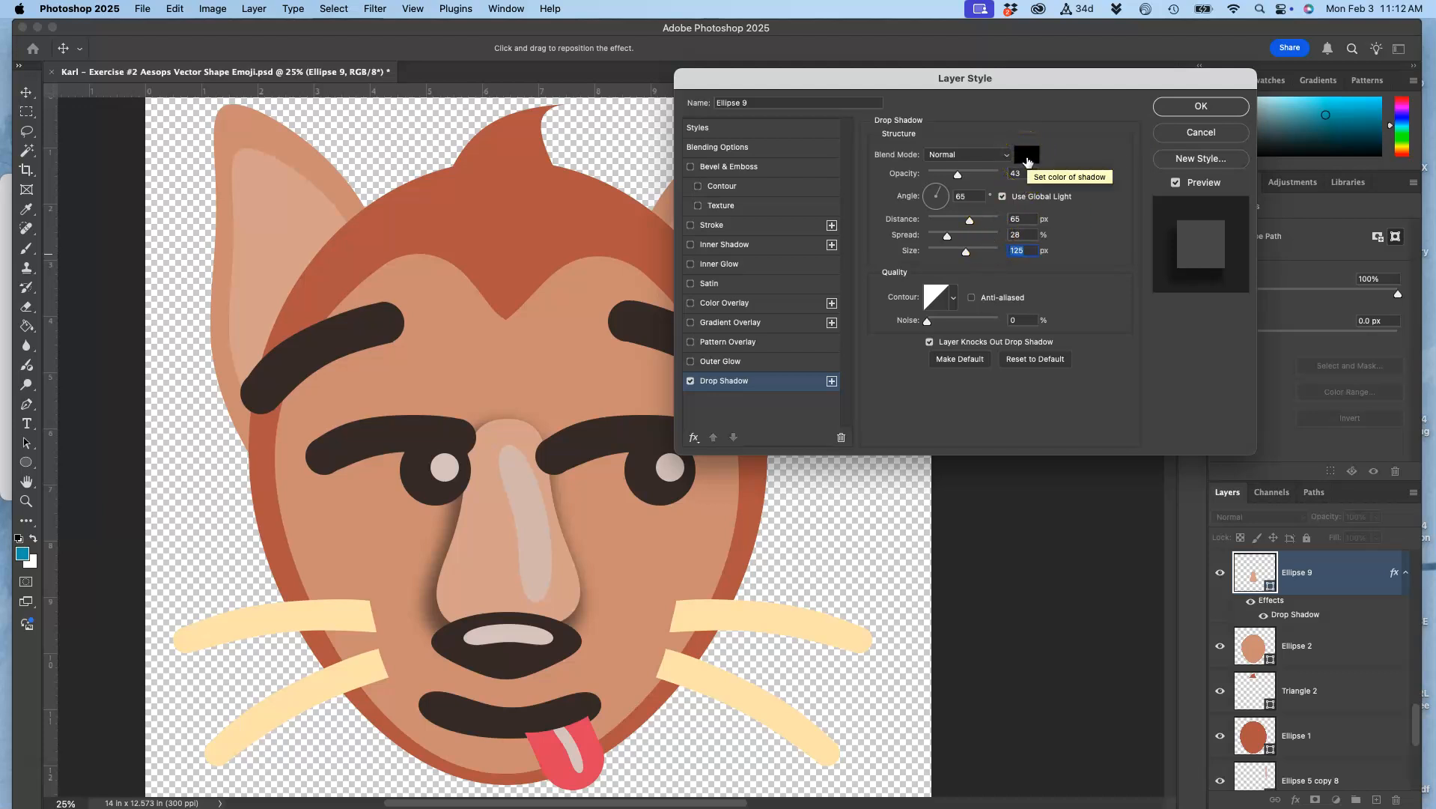
Change the drop shadow color to the reddish brown sampled from the character's hair
{"action": "left_click", "coordinate": [1027, 155]}
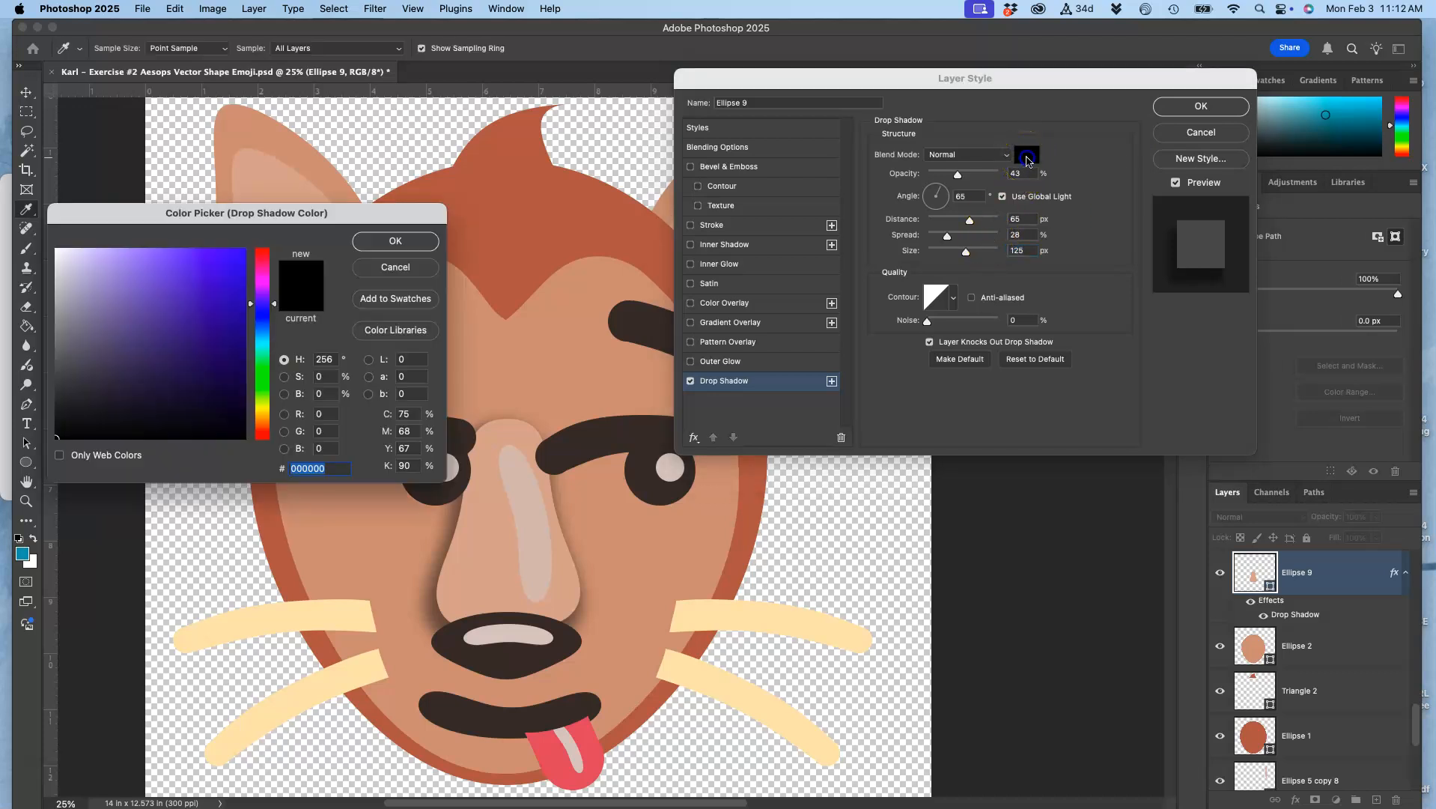
{"action": "left_click", "coordinate": [508, 227]}
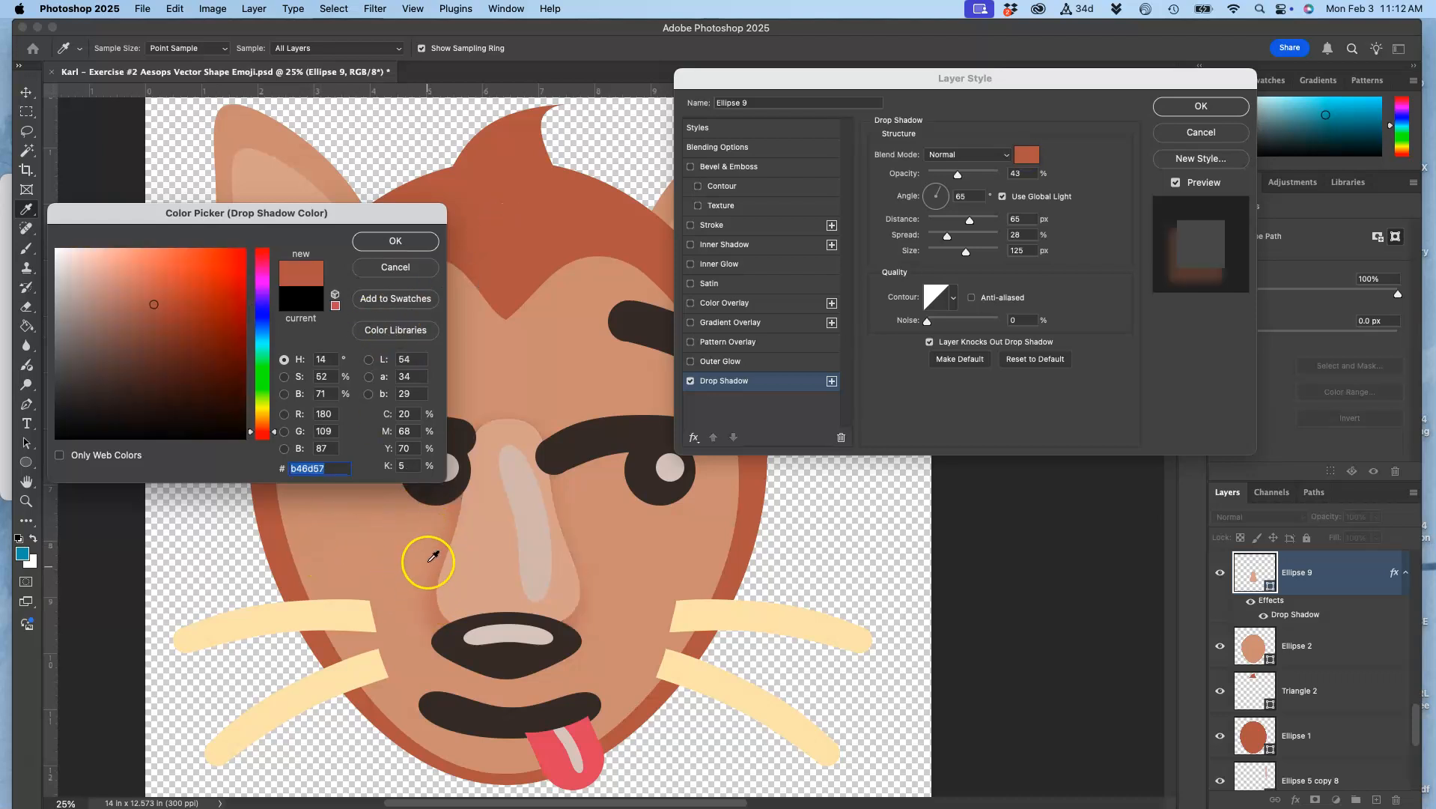
{"action": "left_click", "coordinate": [182, 351]}
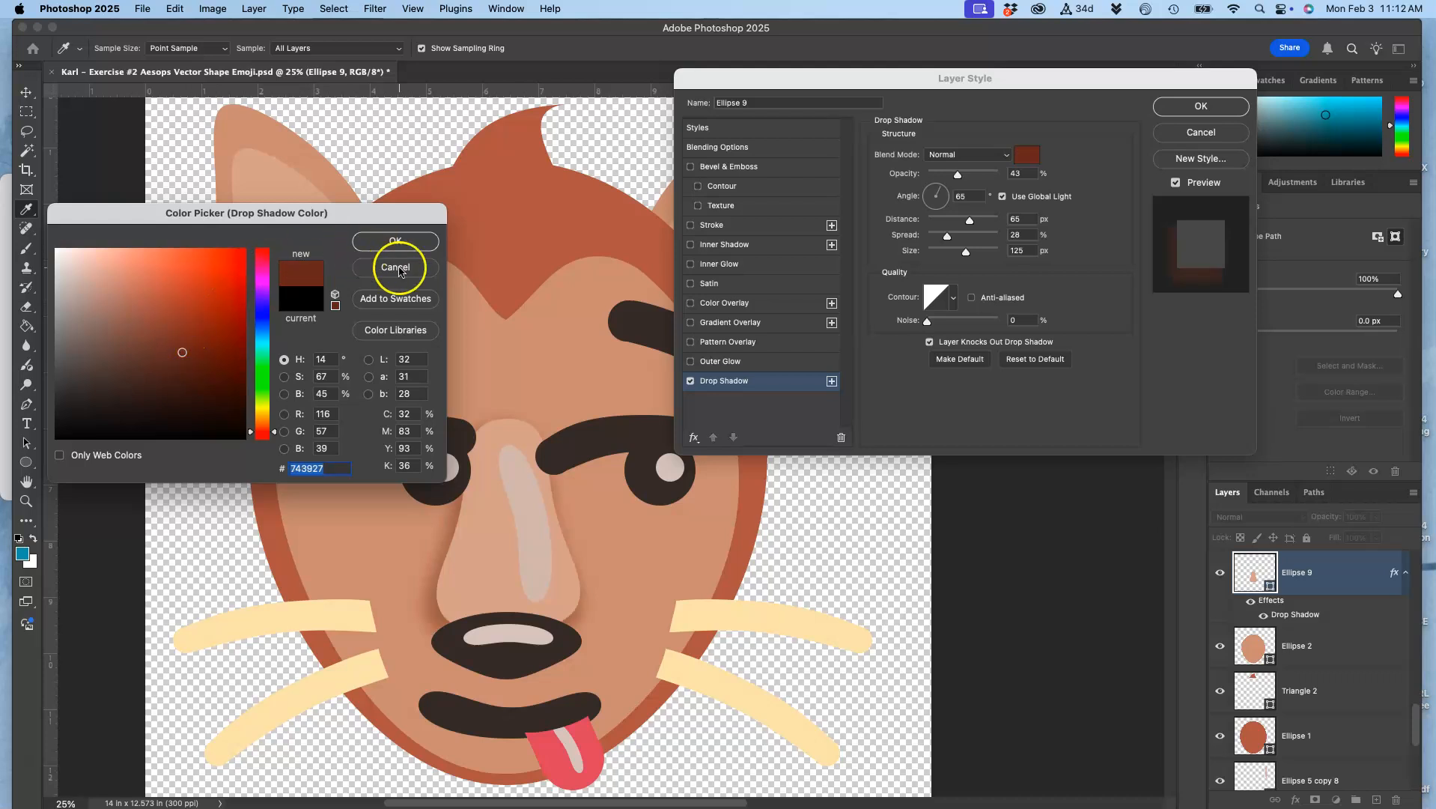
{"action": "left_click", "coordinate": [520, 258]}
{"action": "left_click", "coordinate": [367, 250]}
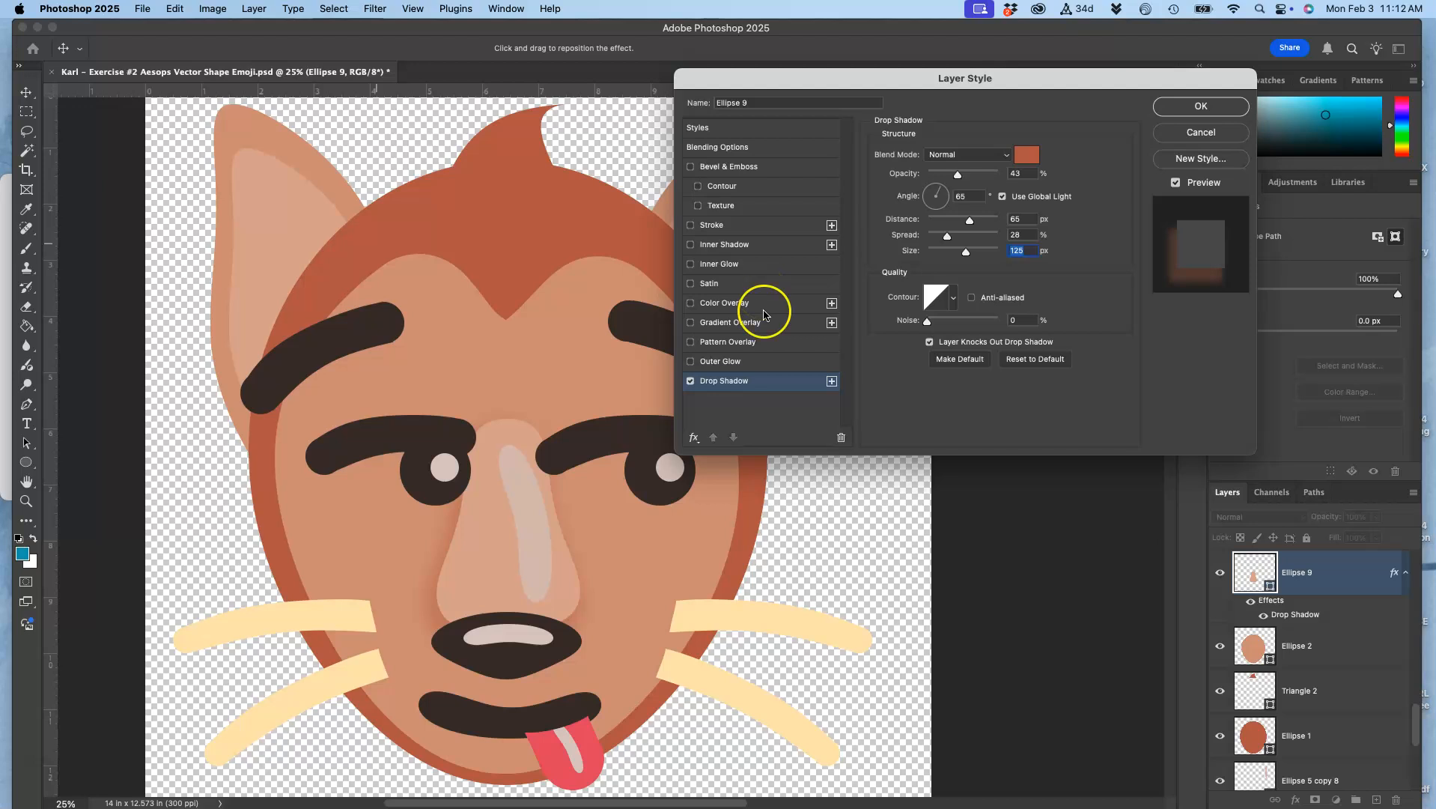
Add an inner shadow to the nose and color it with the reddish brown sampled from the hair
{"action": "left_click", "coordinate": [690, 245]}
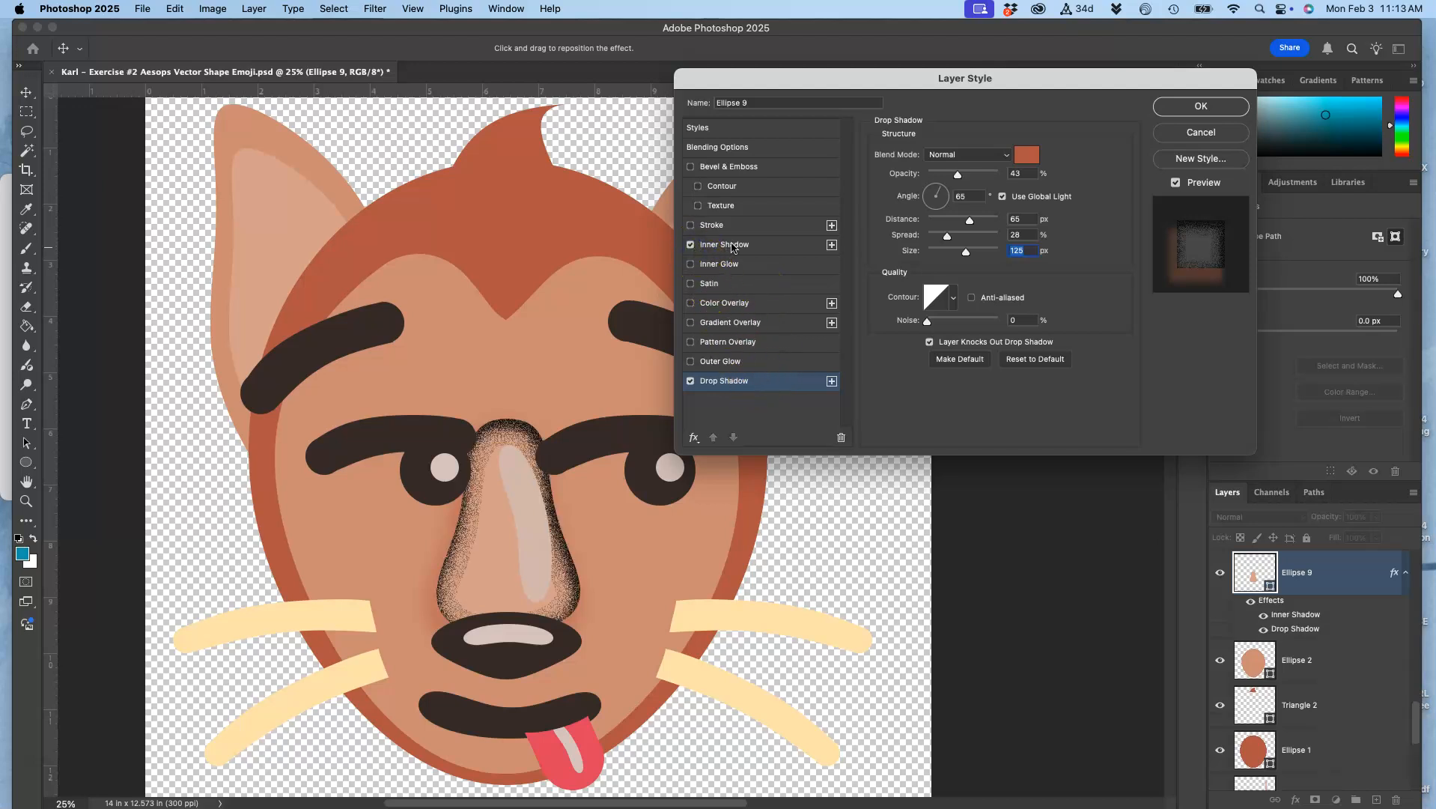
{"action": "left_click", "coordinate": [724, 244]}
{"action": "left_click", "coordinate": [1026, 154]}
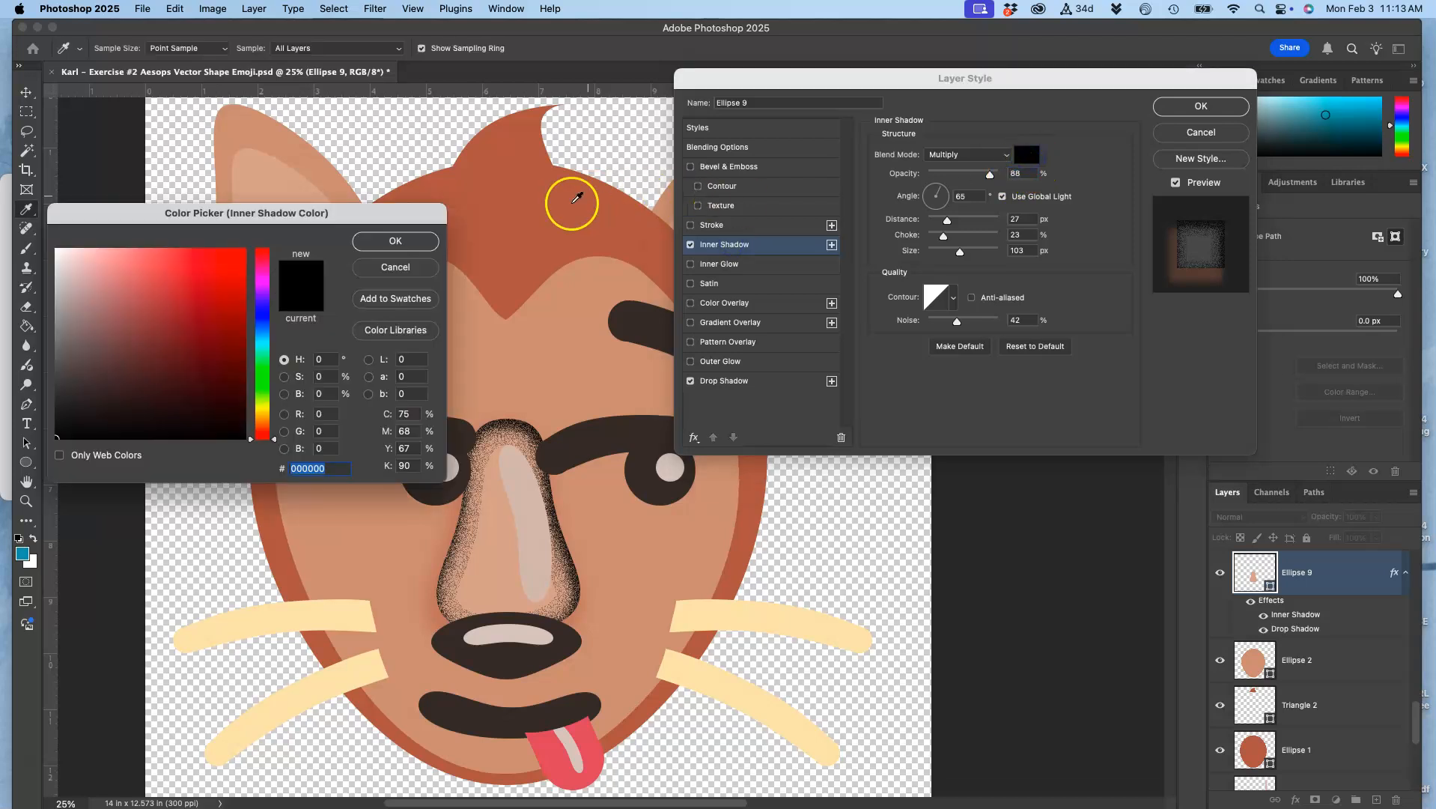
{"action": "left_click", "coordinate": [577, 198]}
{"action": "left_click", "coordinate": [380, 245]}
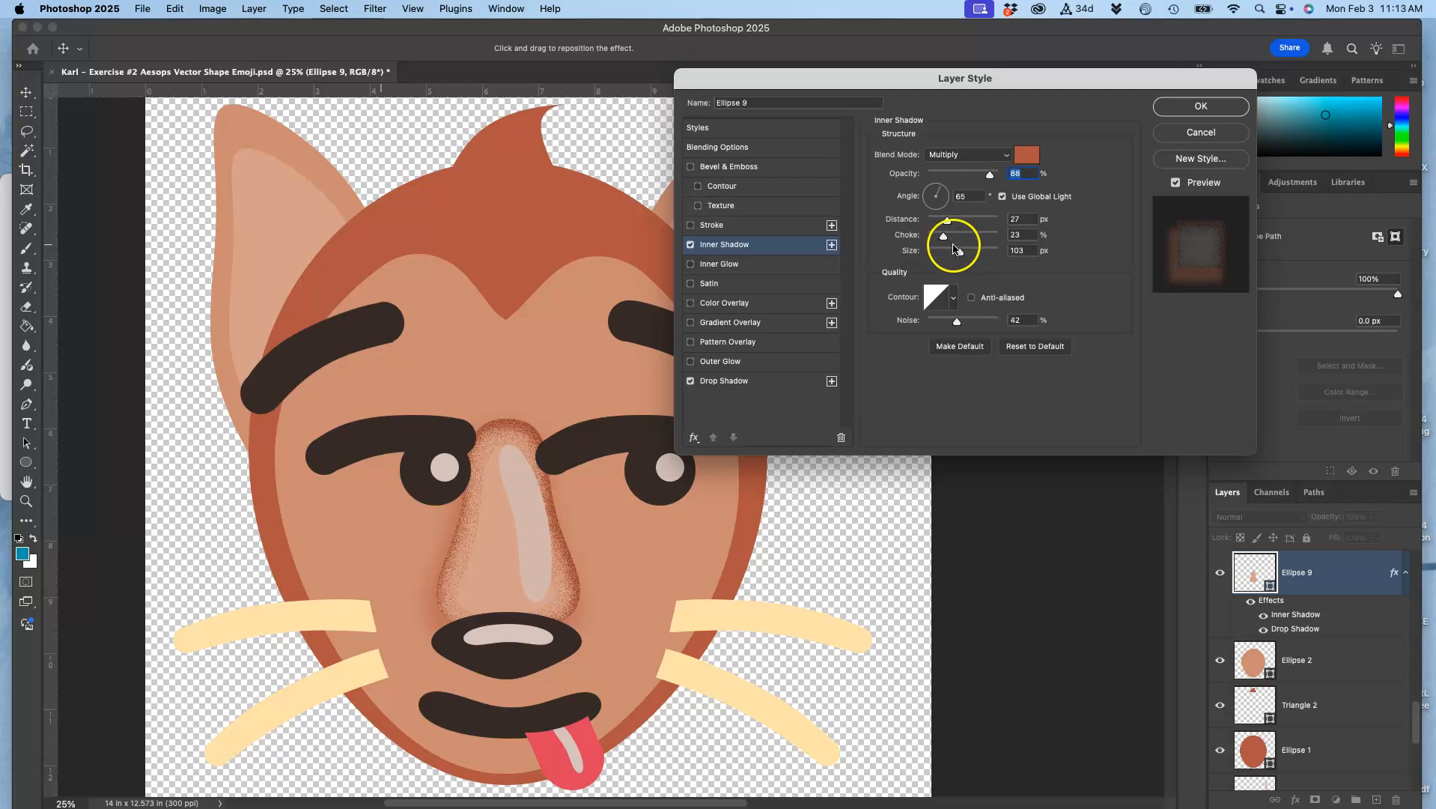
Set the inner shadow's noise to 0%, its size to 43 px and its distance to 38 px
{"action": "left_click_drag", "start_coordinate": [949, 222], "coordinate": [940, 256]}
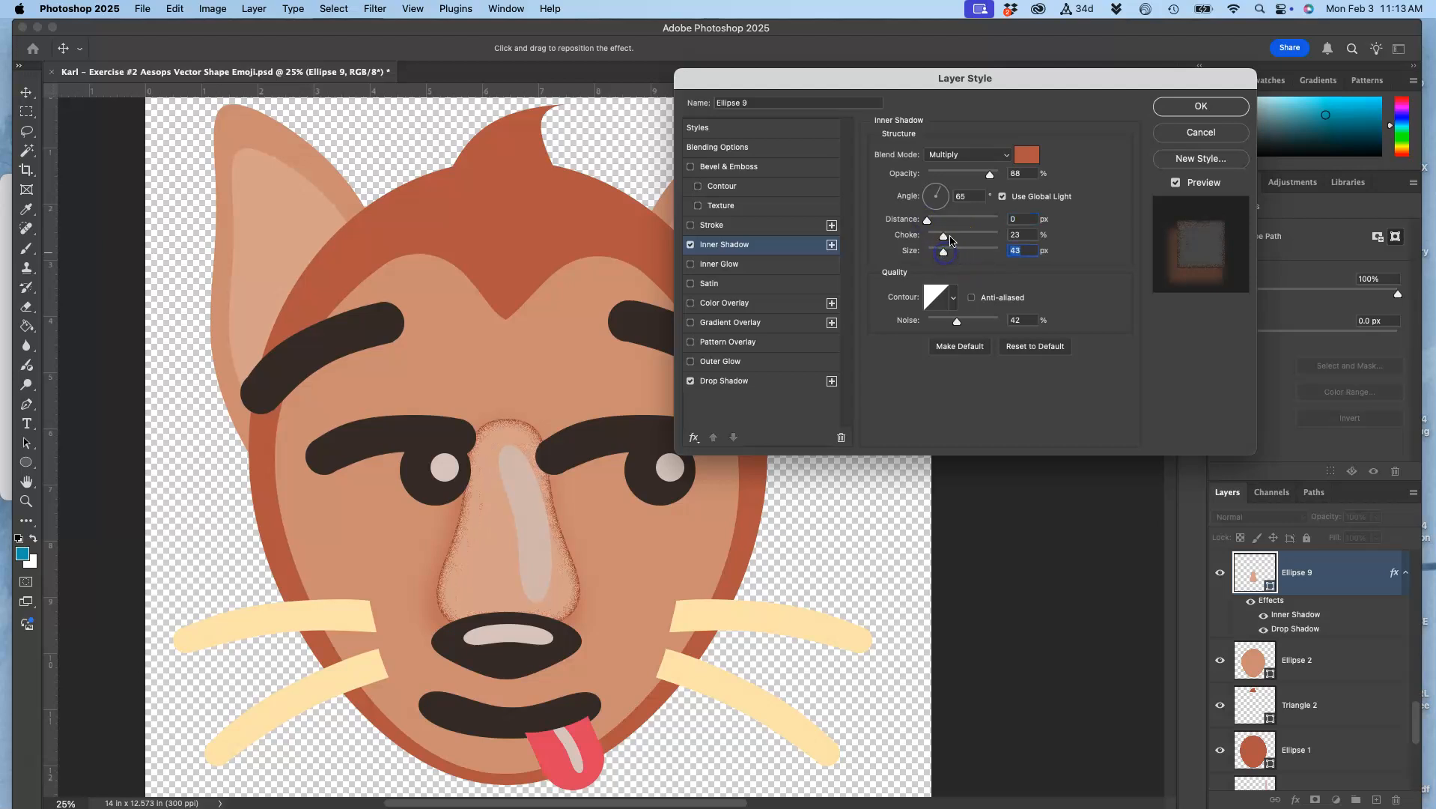
{"action": "mouse_move", "coordinate": [954, 322]}
{"action": "left_mouse_down"}
{"action": "mouse_move", "coordinate": [914, 326]}
{"action": "mouse_move", "coordinate": [942, 327]}
{"action": "left_mouse_up"}
{"action": "left_click_drag", "start_coordinate": [927, 222], "coordinate": [898, 231]}
{"action": "left_click", "coordinate": [957, 220]}
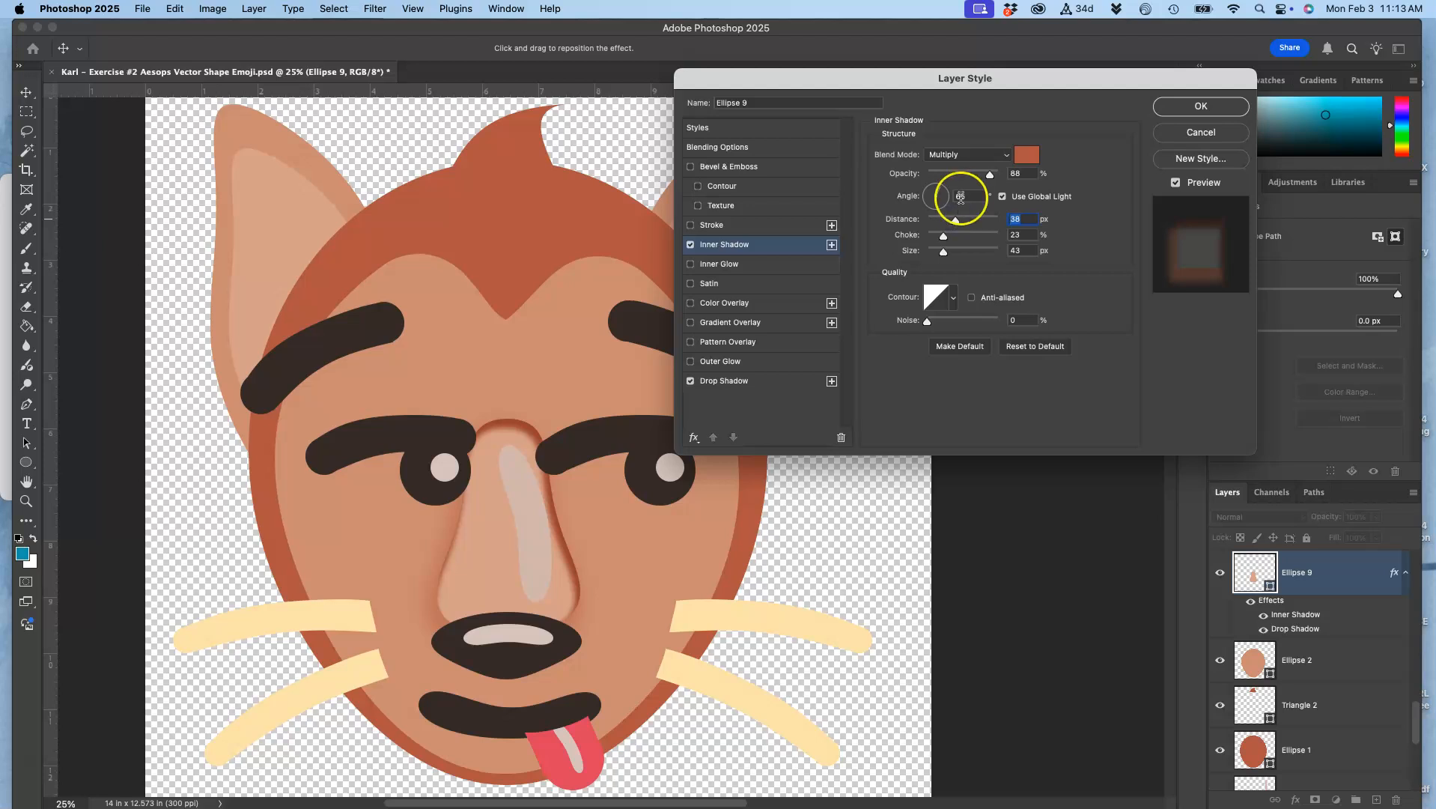
Turn off global light for the inner shadow, with an angle of -128°, a 46 px distance and a 207 px size
{"action": "left_click", "coordinate": [1004, 197]}
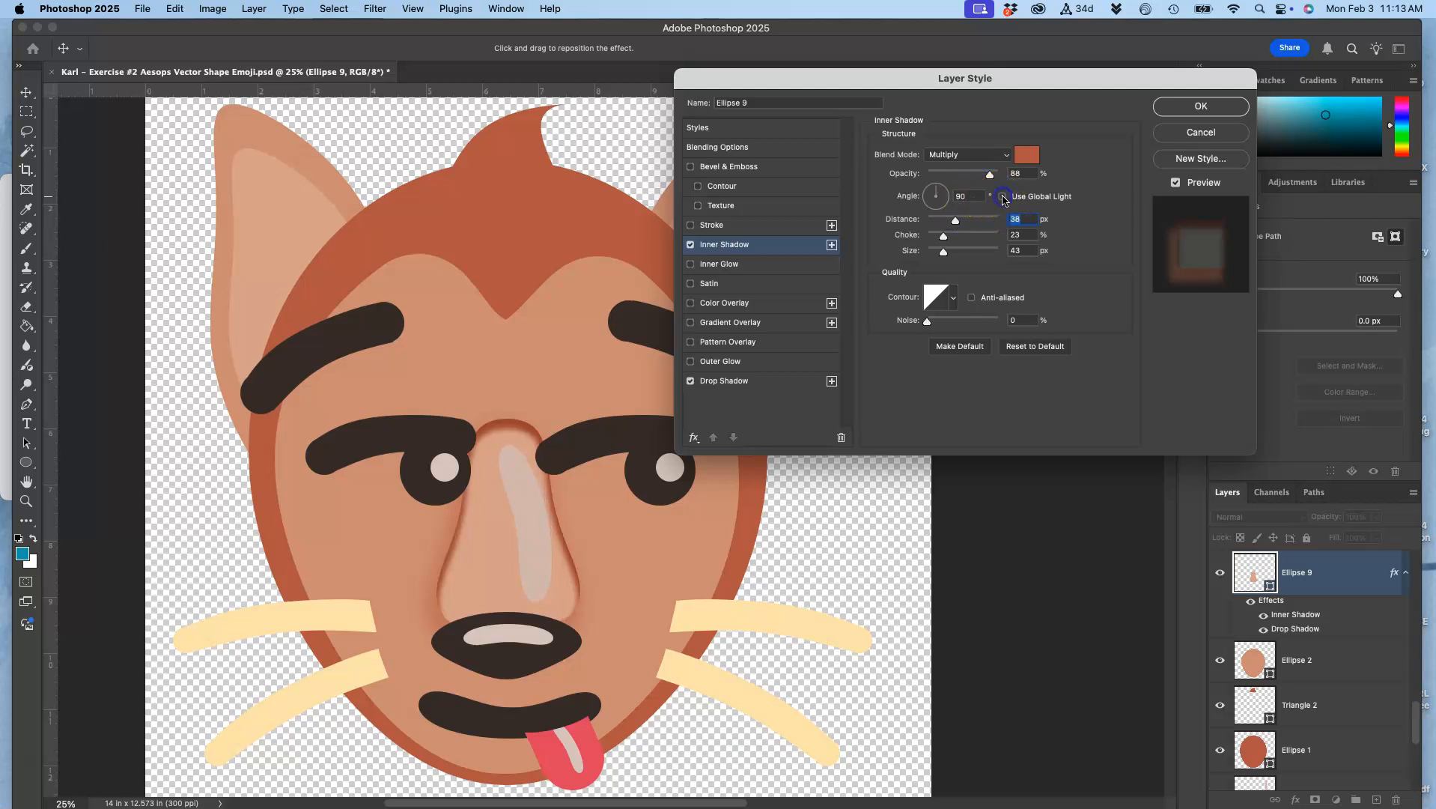
{"action": "left_click", "coordinate": [930, 210]}
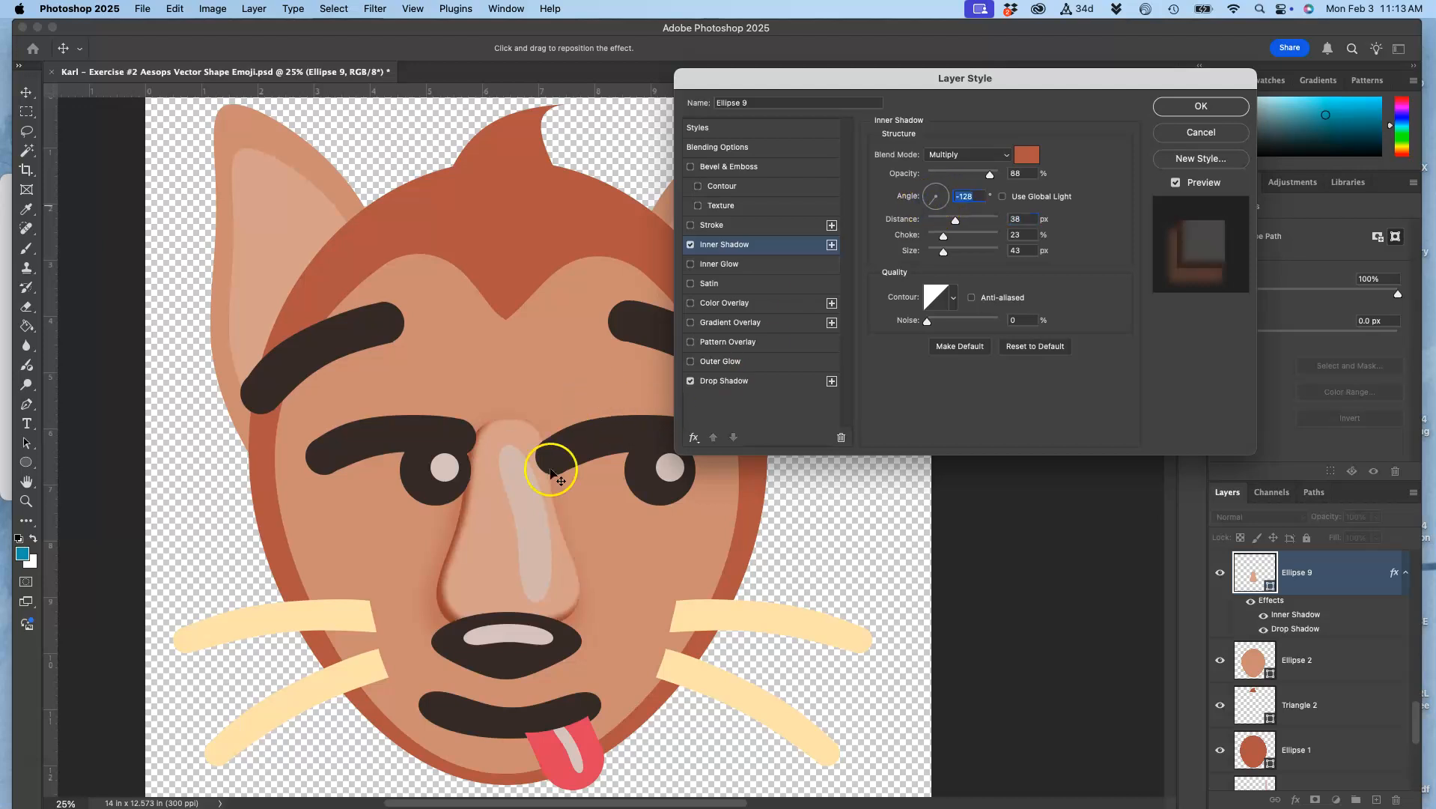
{"action": "mouse_move", "coordinate": [958, 224]}
{"action": "left_mouse_down"}
{"action": "mouse_move", "coordinate": [987, 224]}
{"action": "mouse_move", "coordinate": [964, 253]}
{"action": "mouse_move", "coordinate": [977, 252]}
{"action": "mouse_move", "coordinate": [965, 223]}
{"action": "left_mouse_up"}
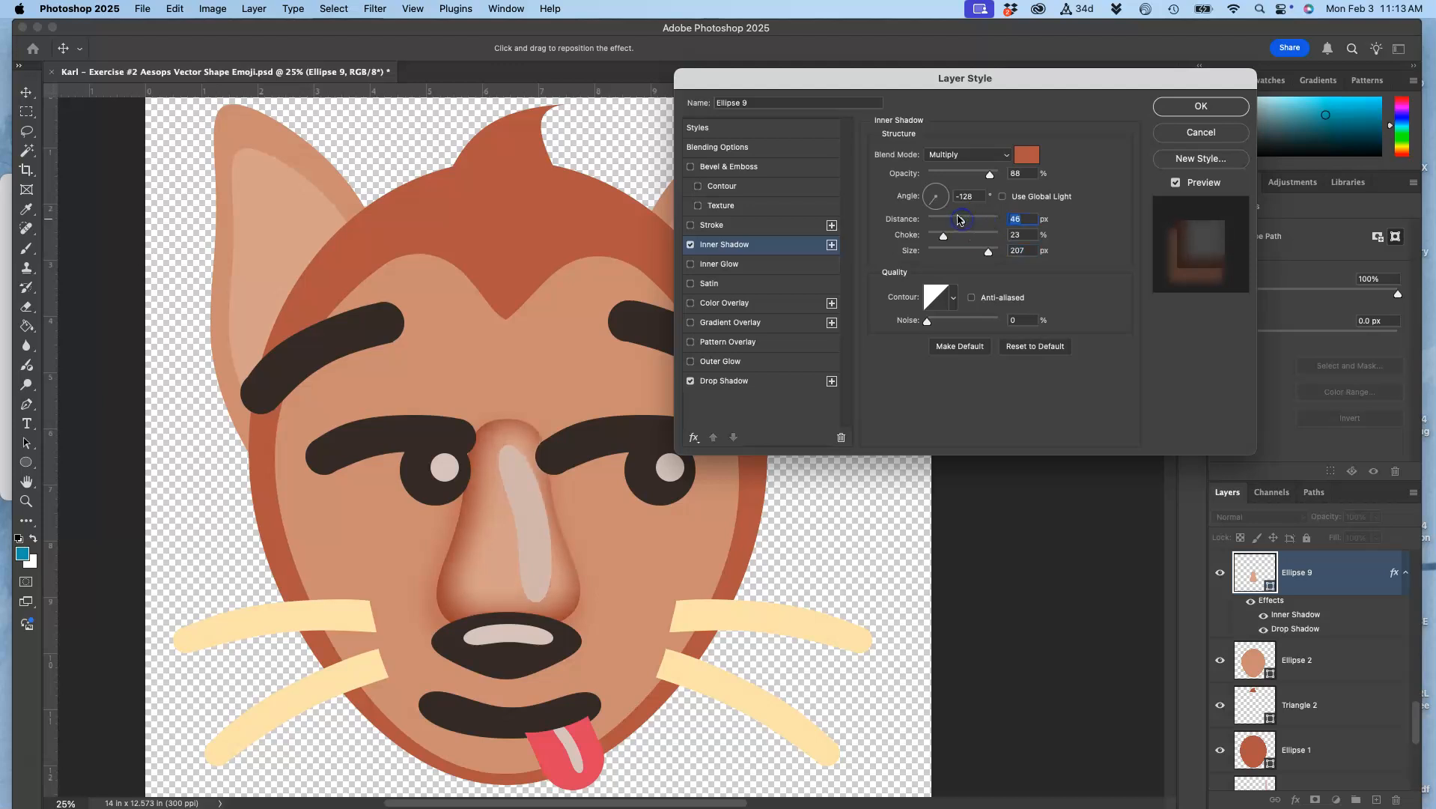
Lower the inner shadow's opacity to 36%, comparing the nose with and without the effect, and apply the layer style
{"action": "left_click", "coordinate": [954, 176]}
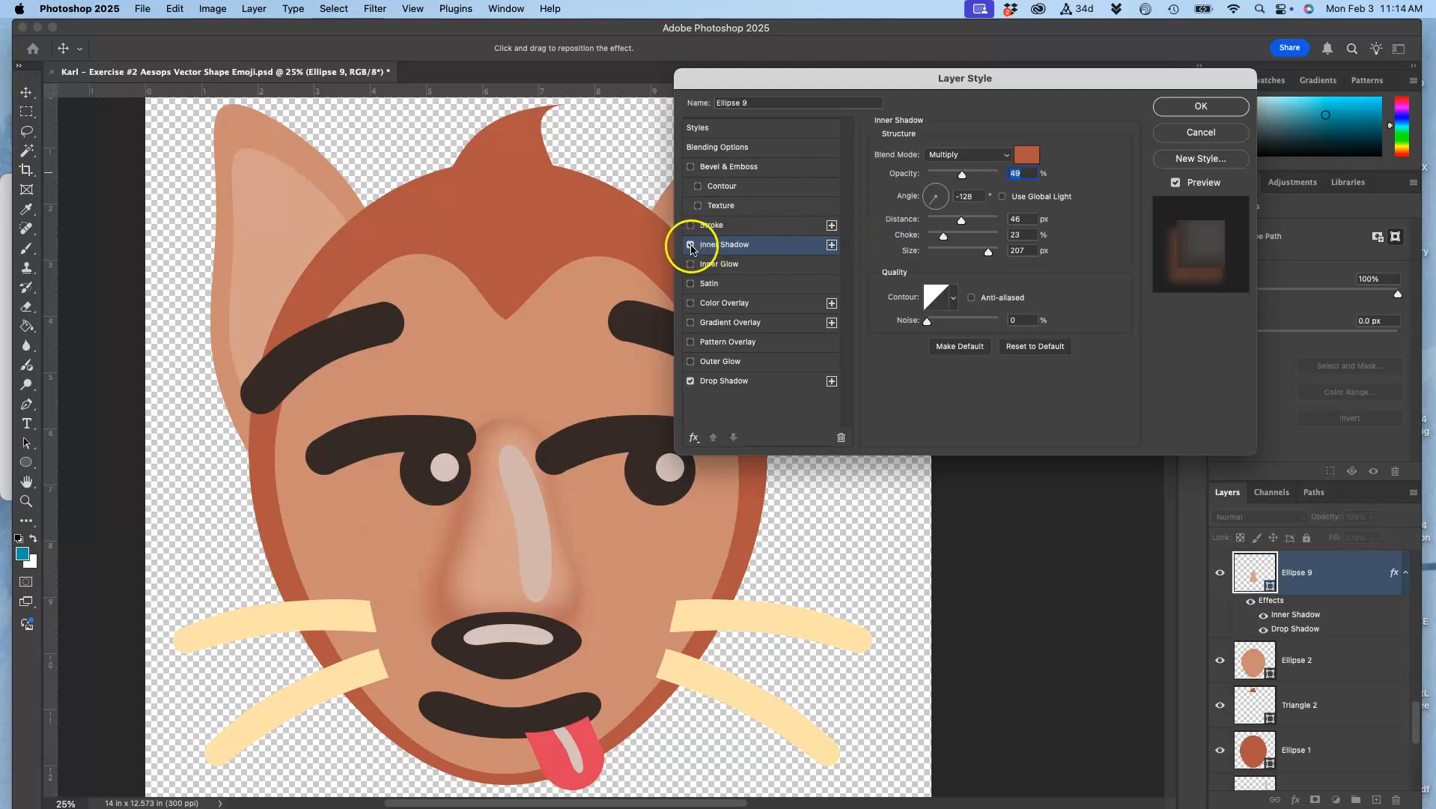
{"action": "left_click", "coordinate": [690, 245]}
{"action": "left_click", "coordinate": [690, 245]}
{"action": "left_click", "coordinate": [950, 173]}
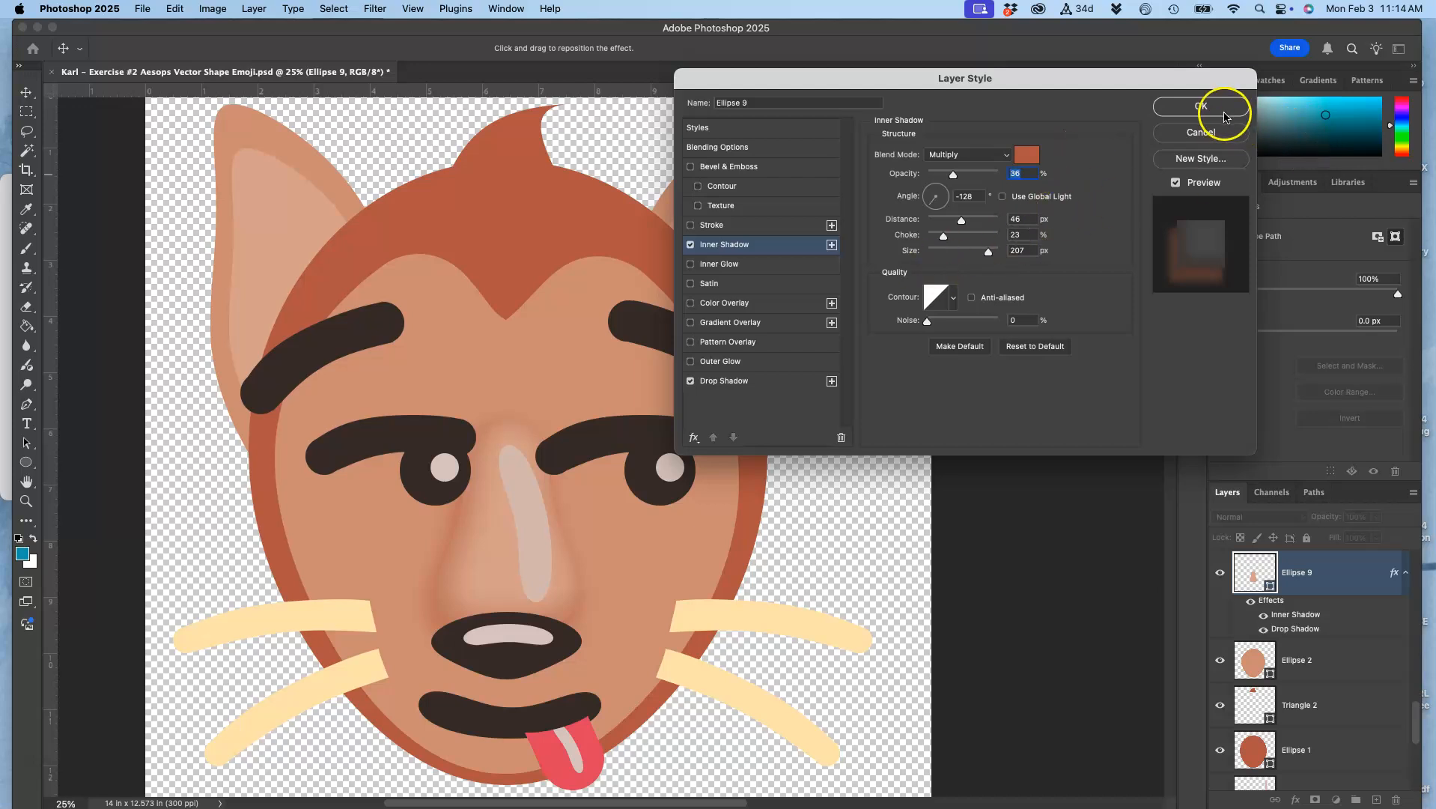
{"action": "left_click", "coordinate": [1201, 107]}
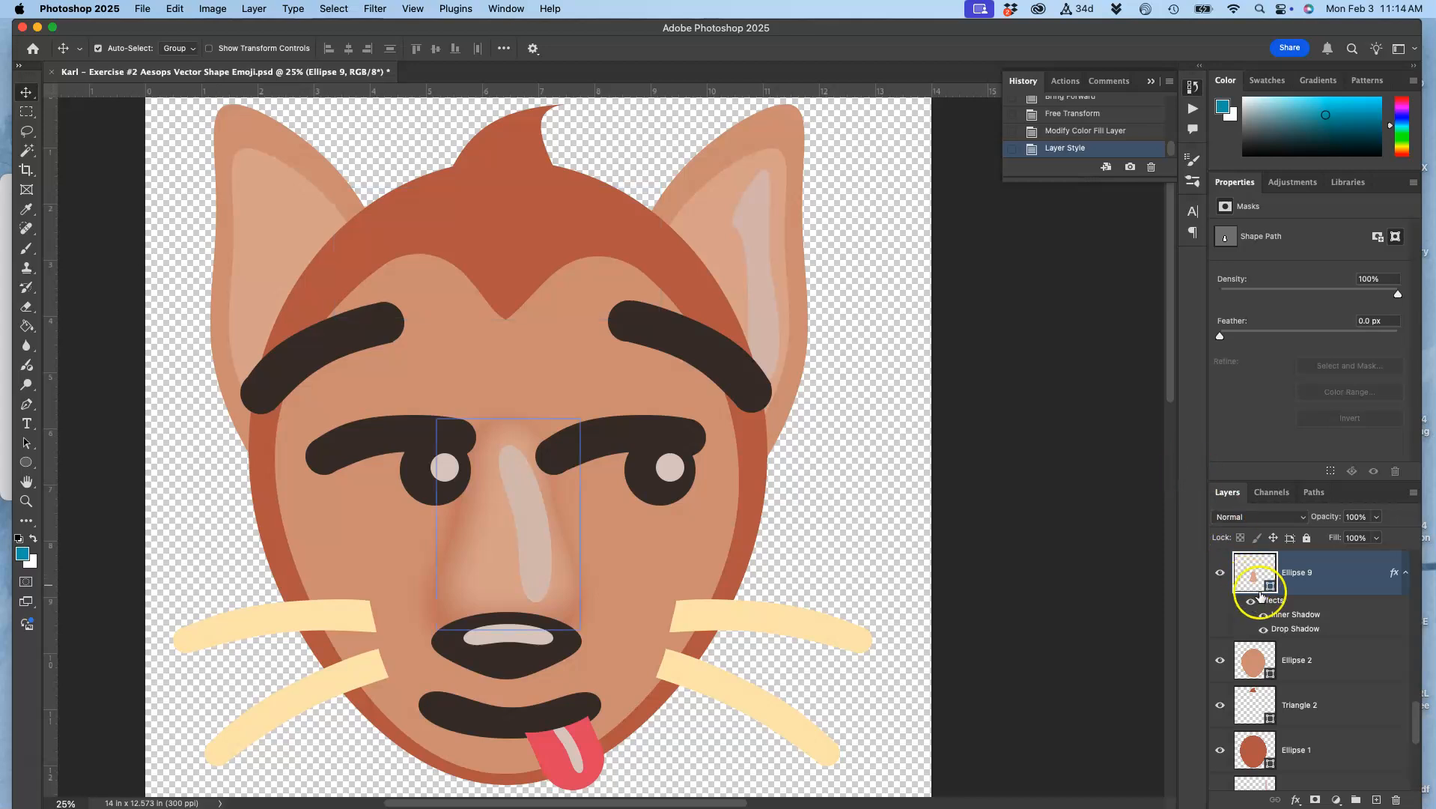
Copy the layer style from the nose layer Ellipse 9 and paste it onto the face layer Ellipse 2
{"action": "right_click", "coordinate": [1333, 582]}
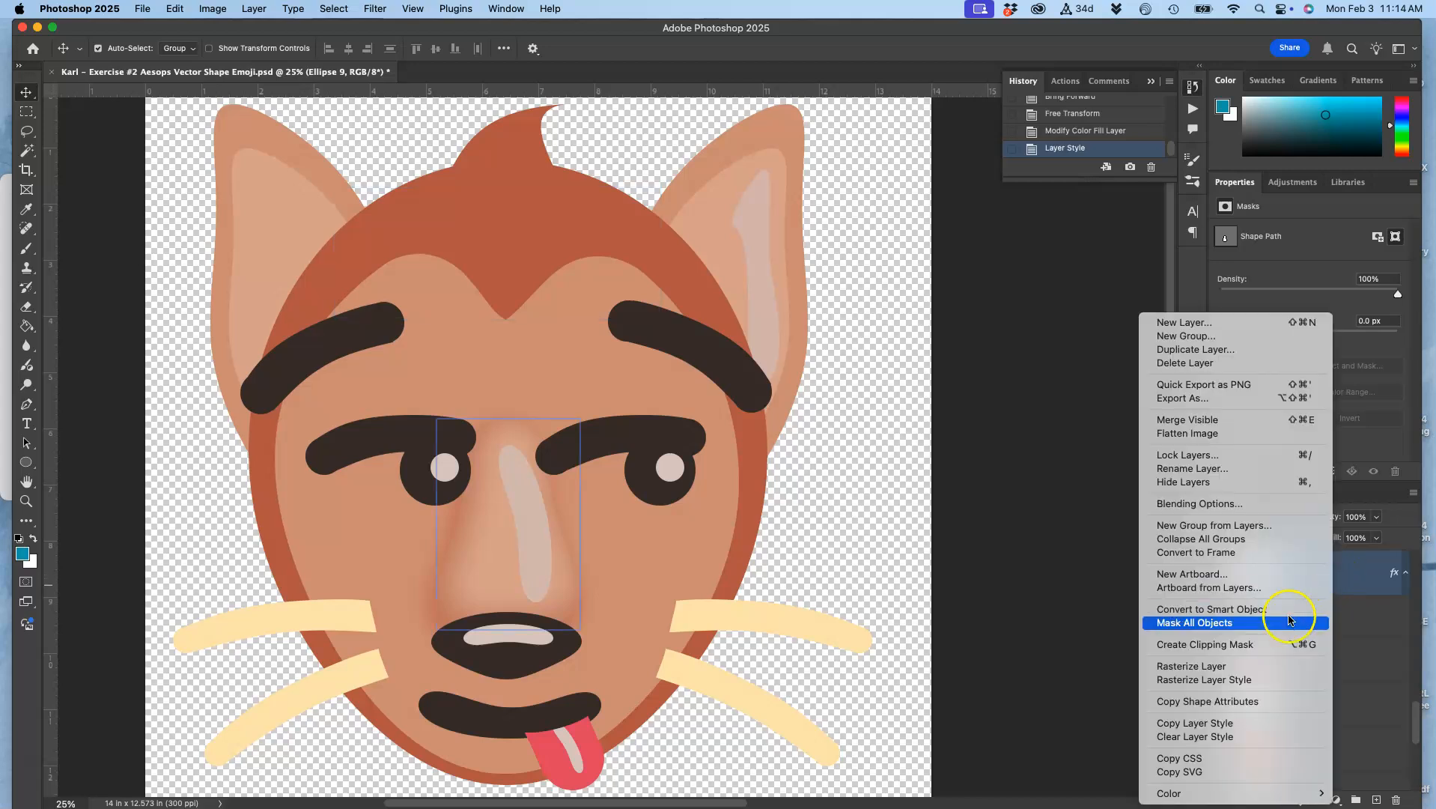
{"action": "left_click", "coordinate": [1220, 727]}
{"action": "left_click", "coordinate": [1299, 663]}
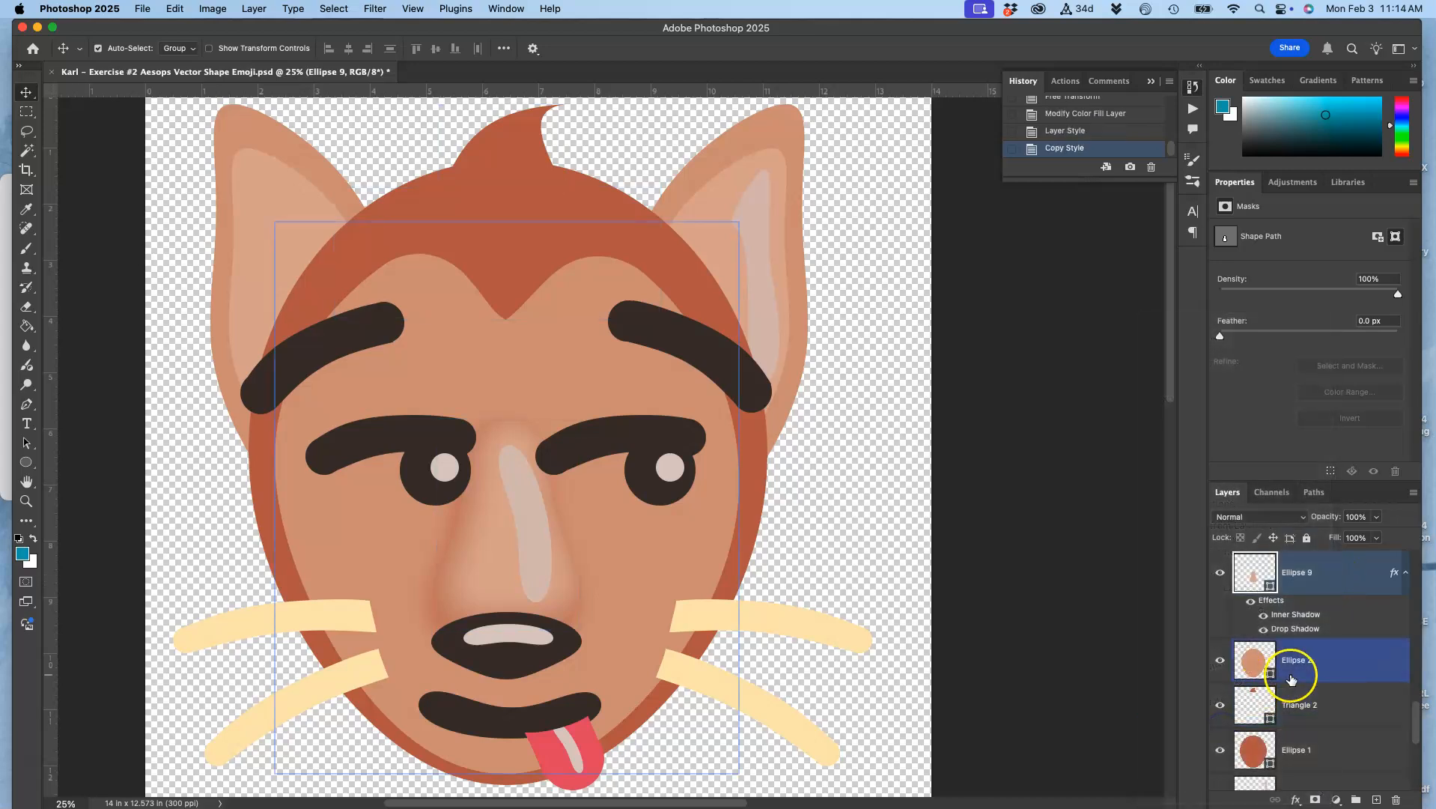
{"action": "left_click", "coordinate": [1221, 661]}
{"action": "left_click", "coordinate": [1220, 660]}
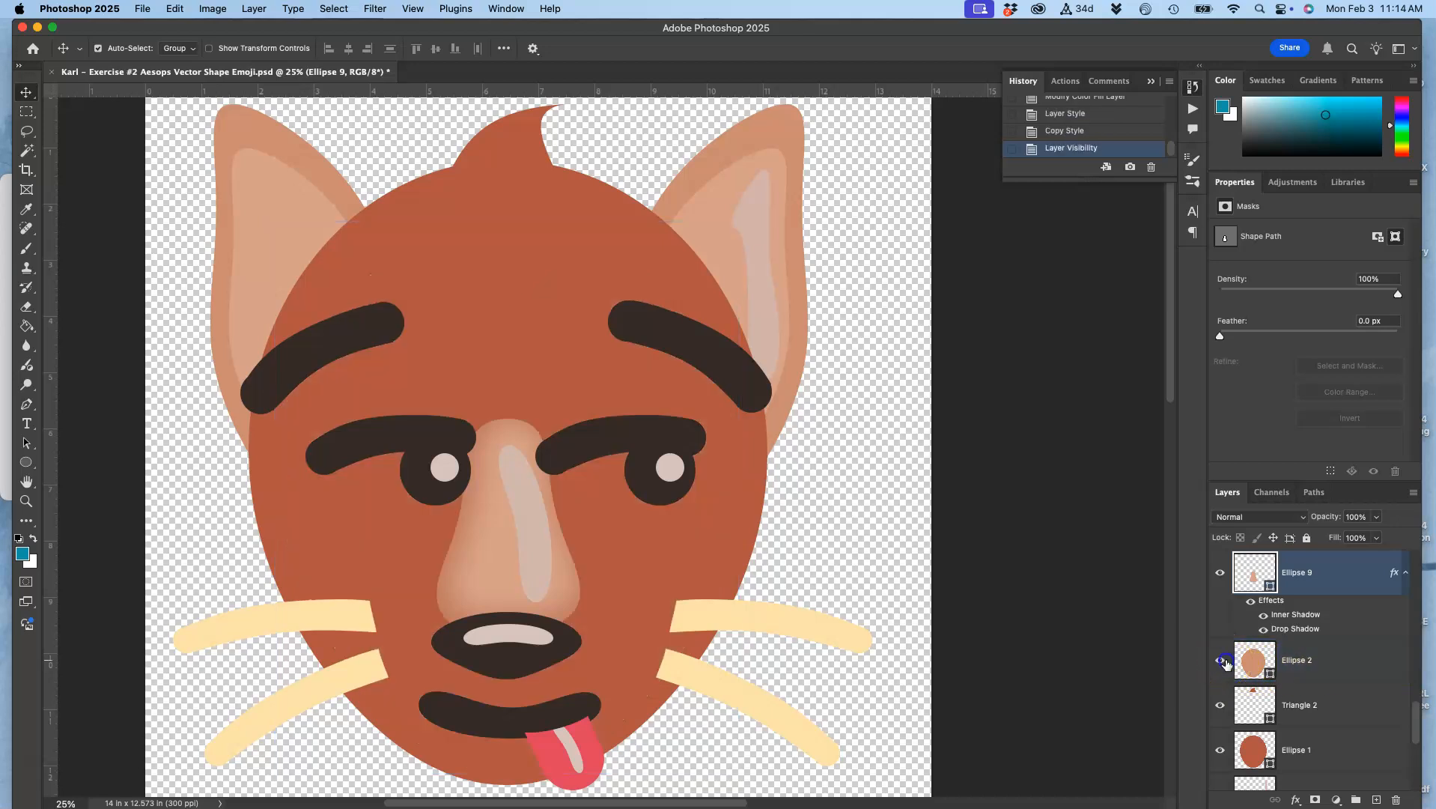
{"action": "right_click", "coordinate": [1339, 657]}
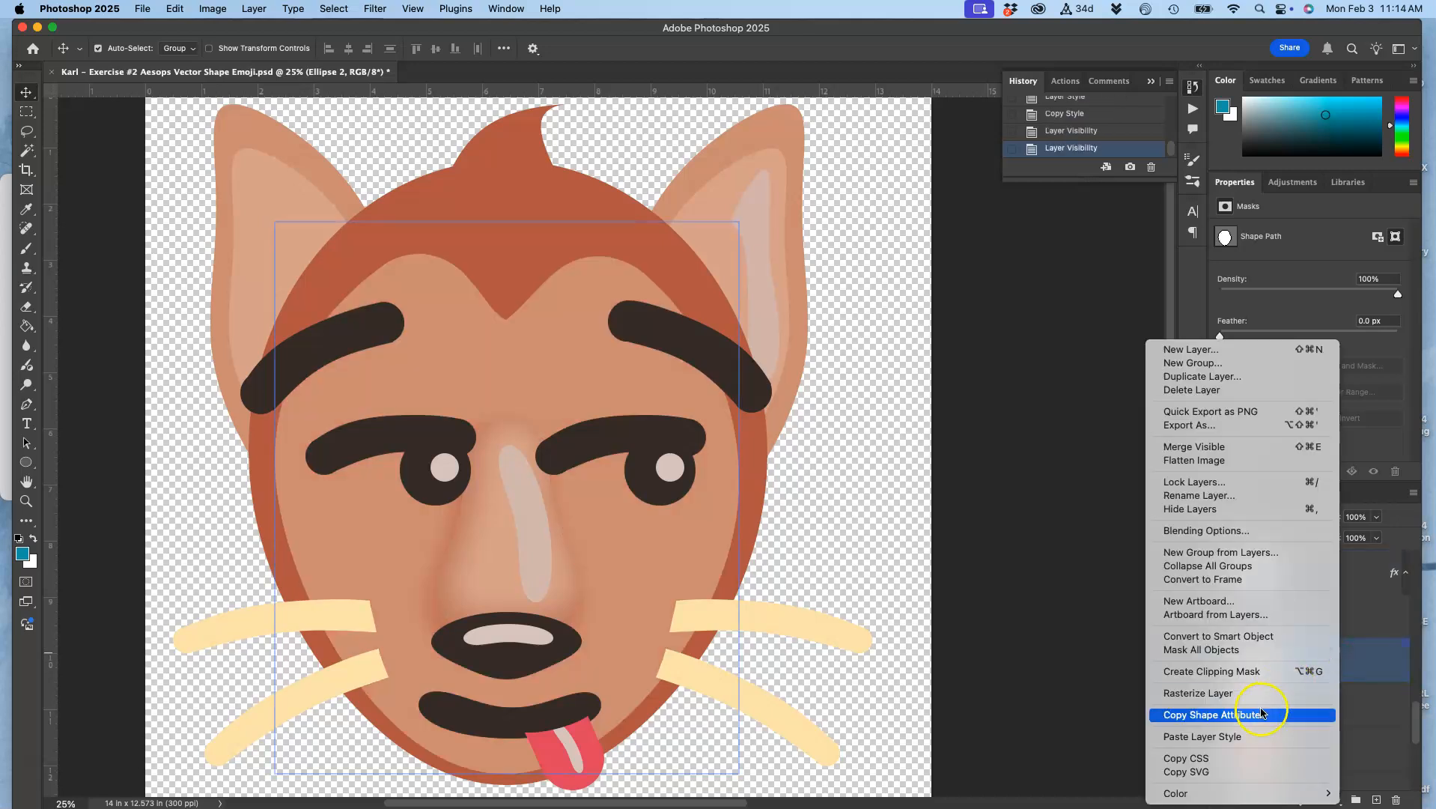
{"action": "left_click", "coordinate": [1212, 741]}
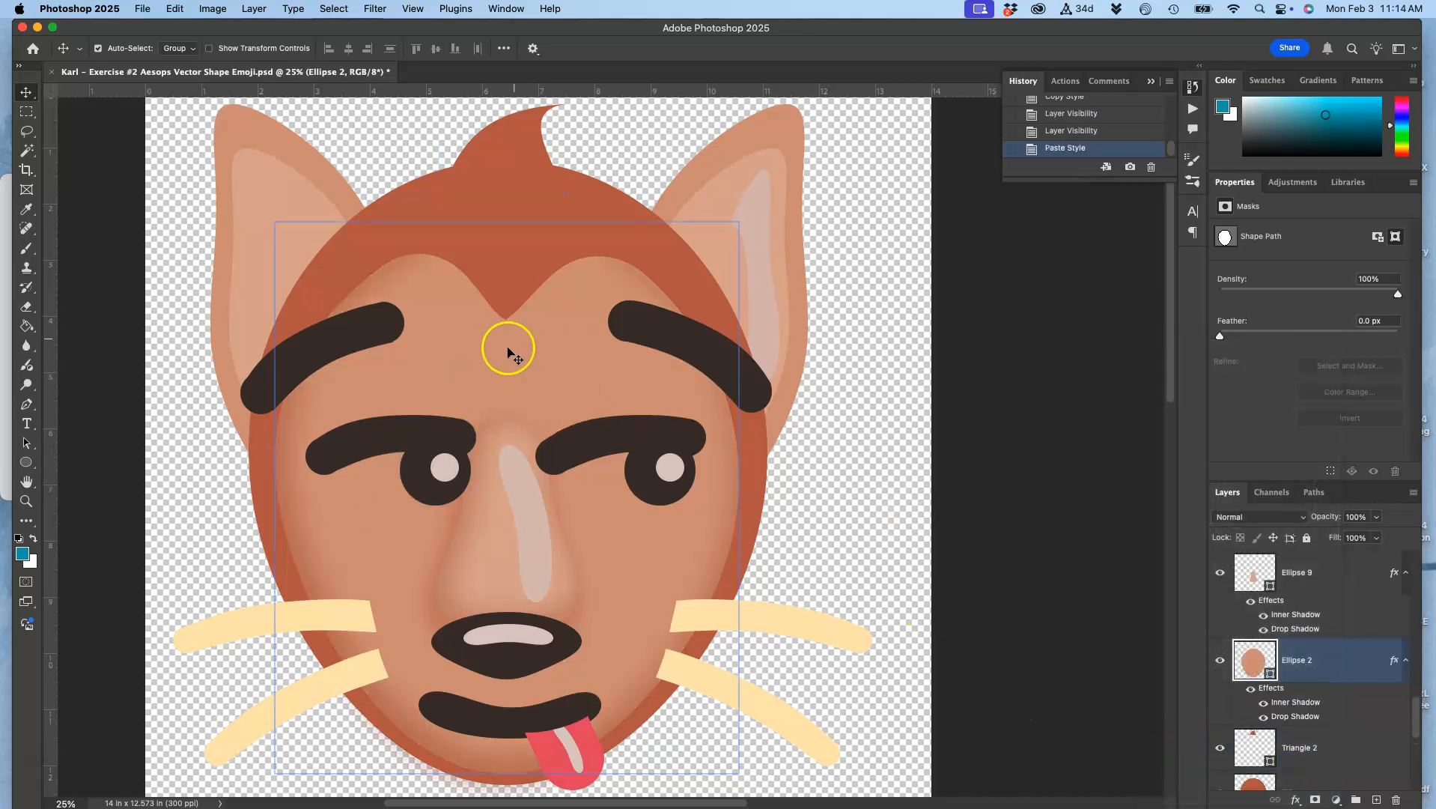
Compare the face with and without its effects, and paste the copied layer style onto the inner ear layer Ellipse 3 copy 3
{"action": "left_click", "coordinate": [1251, 688]}
{"action": "left_click", "coordinate": [1251, 688]}
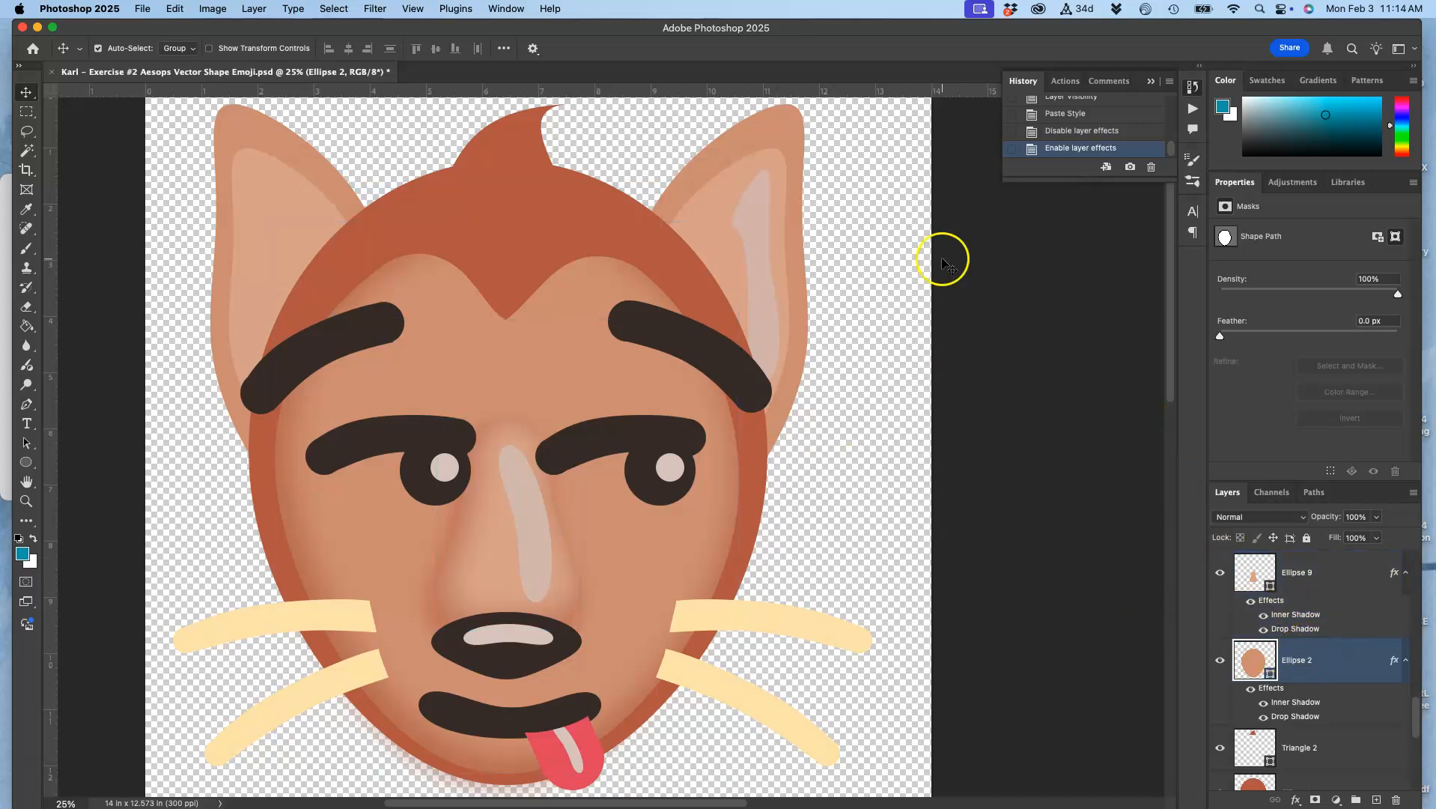
{"action": "left_click", "coordinate": [751, 160]}
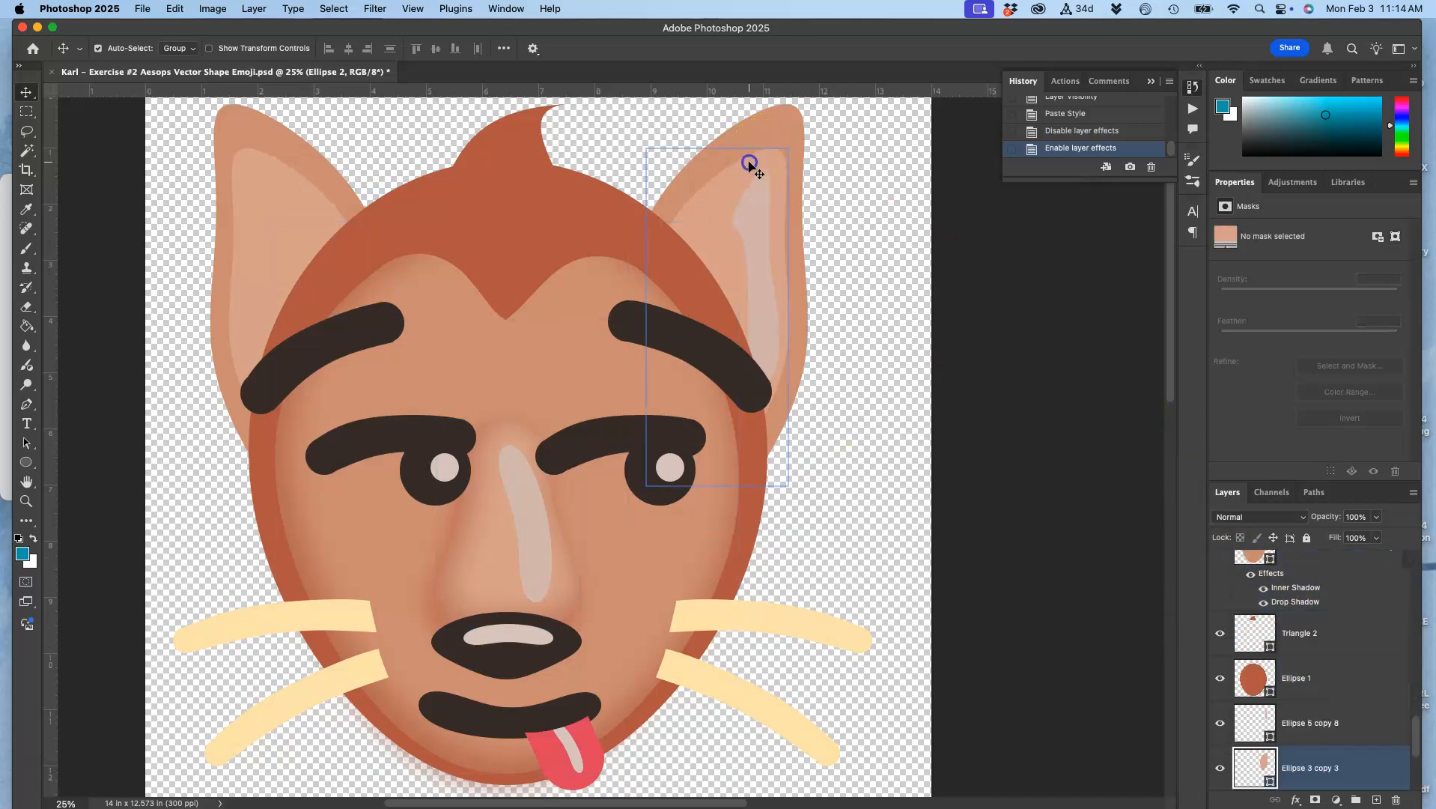
{"action": "right_click", "coordinate": [1339, 749]}
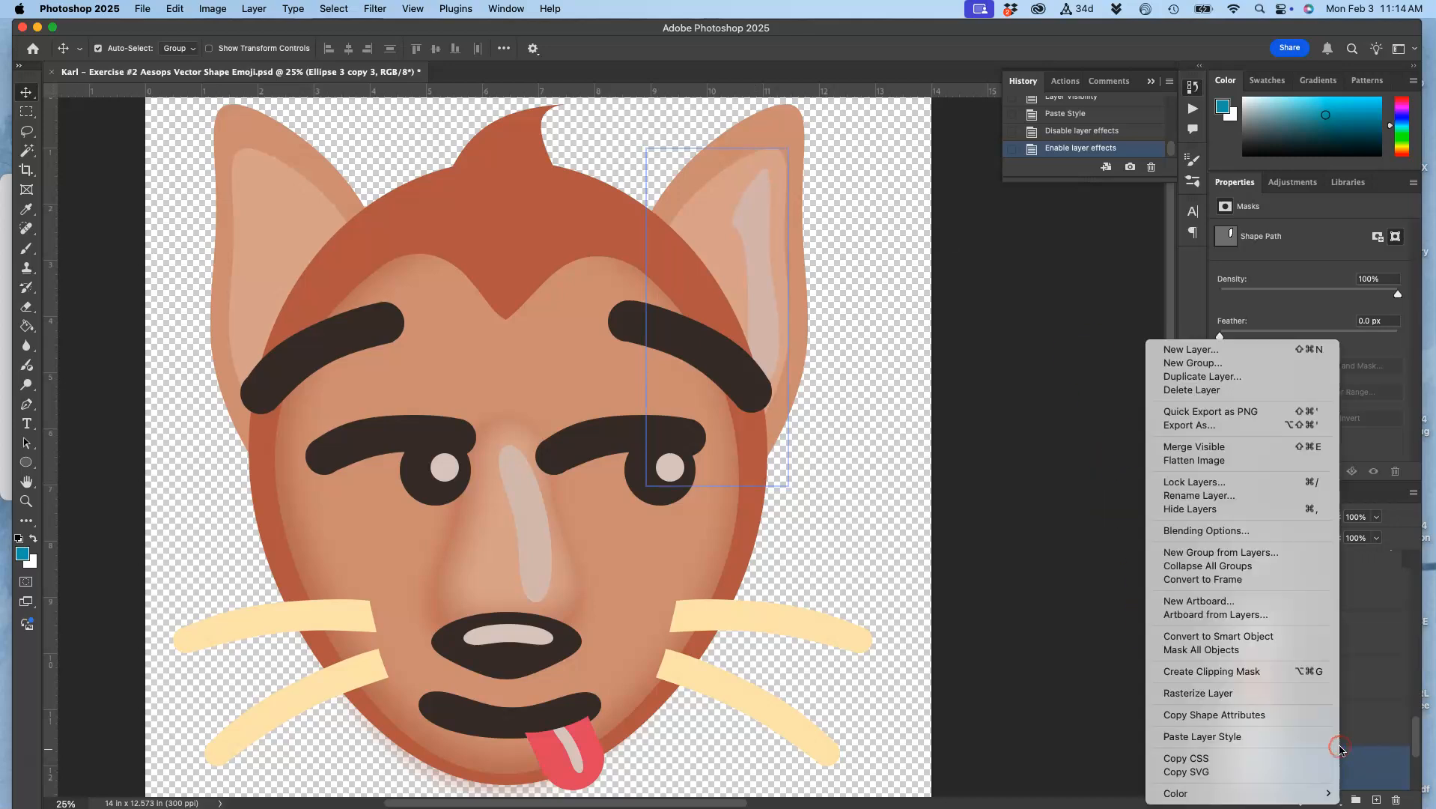
{"action": "left_click", "coordinate": [1260, 738]}
{"action": "left_click", "coordinate": [1296, 664]}
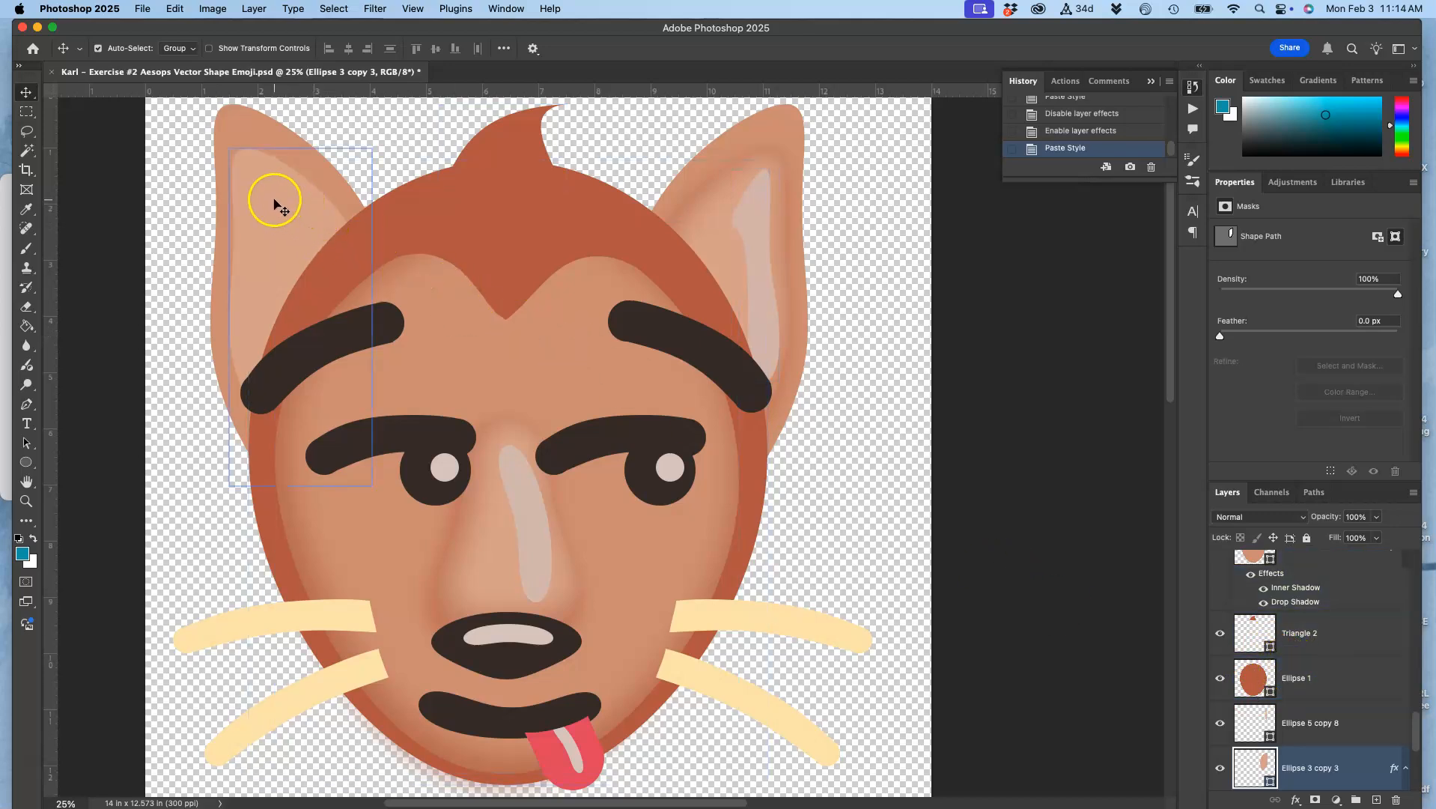
Paste the copied layer style onto the other inner ear layer, Ellipse 3 copy 2
{"action": "scroll", "coordinate": [1273, 659], "scroll_direction": "down", "scroll_amount": 3}
{"action": "left_click", "coordinate": [1317, 762]}
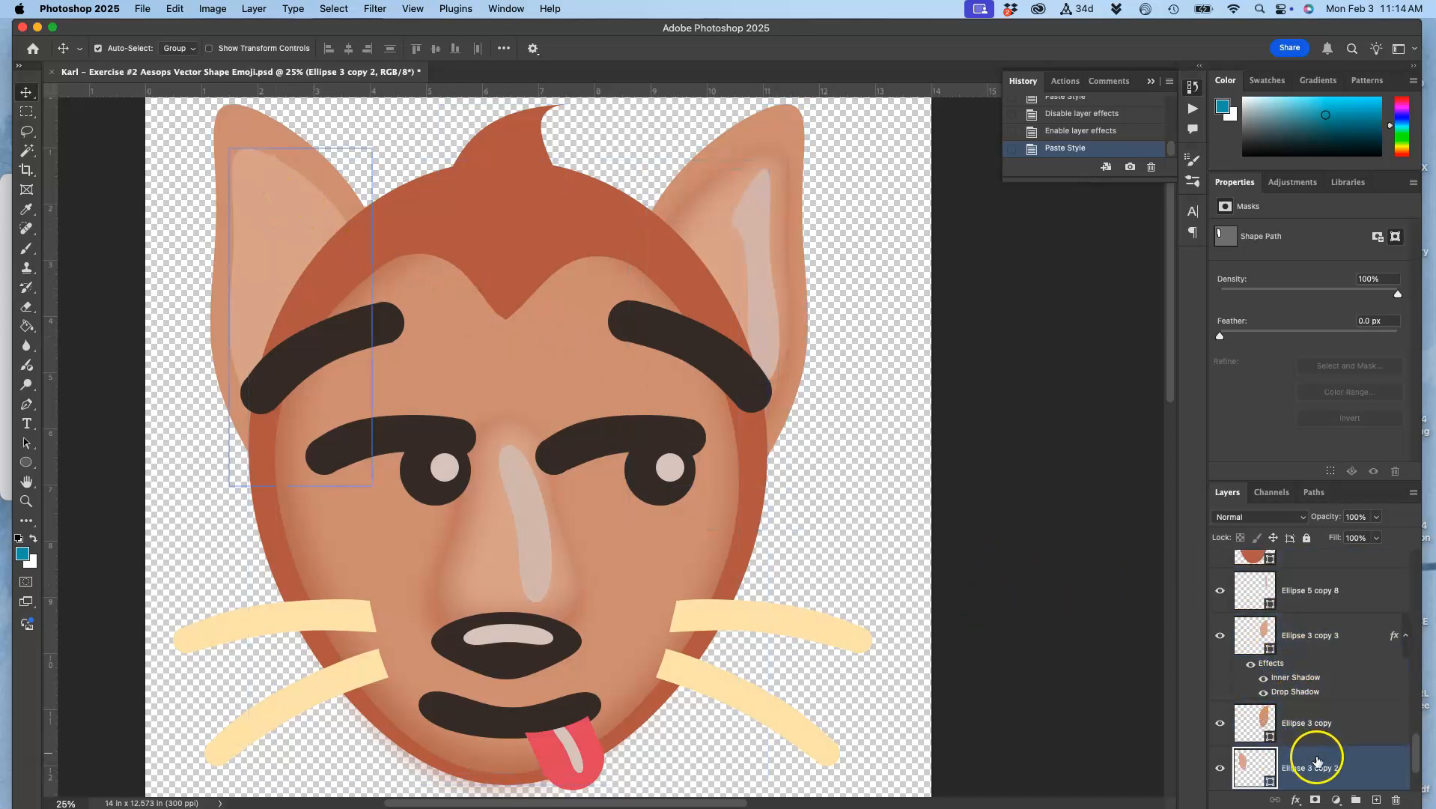
{"action": "right_click", "coordinate": [1317, 761]}
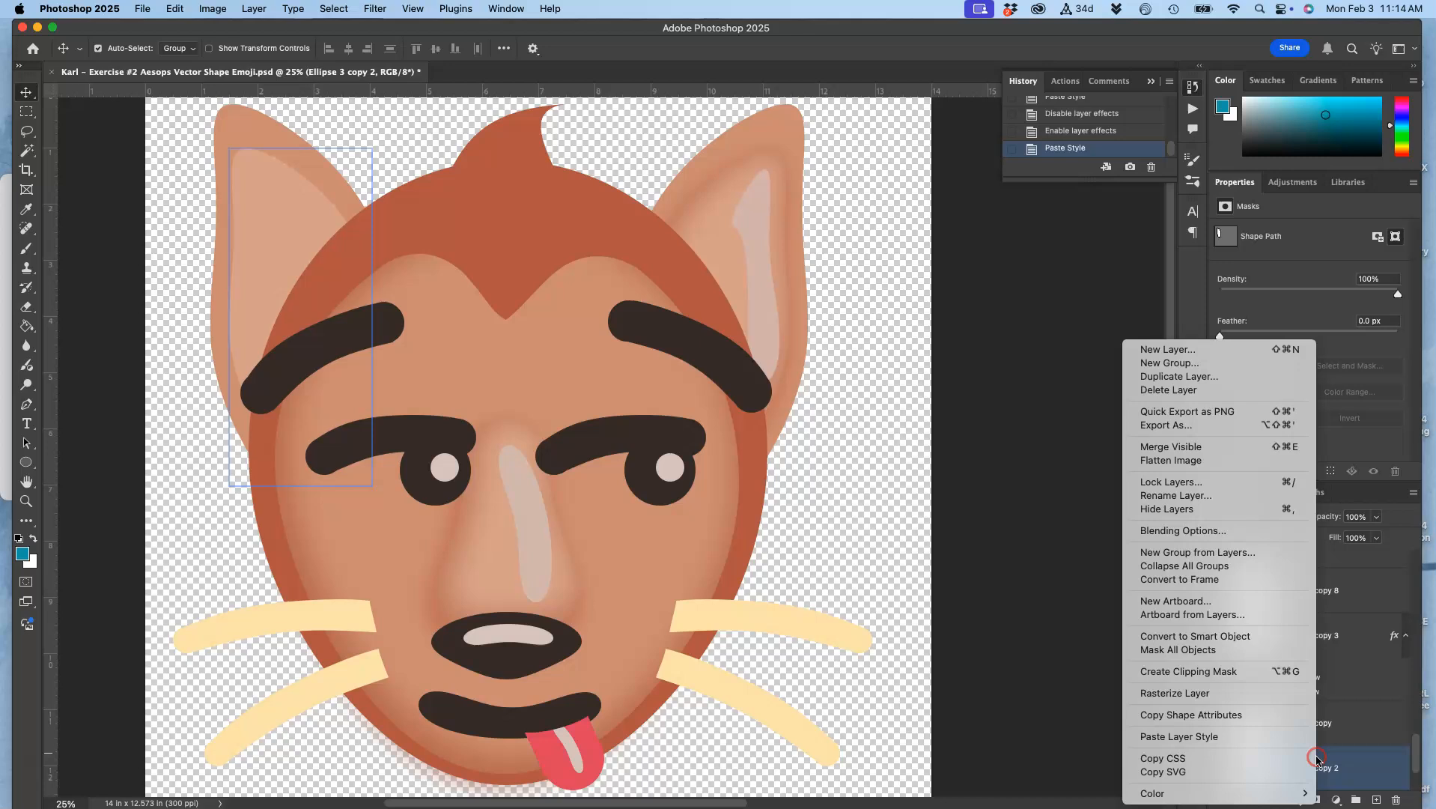
{"action": "left_click", "coordinate": [1241, 741]}
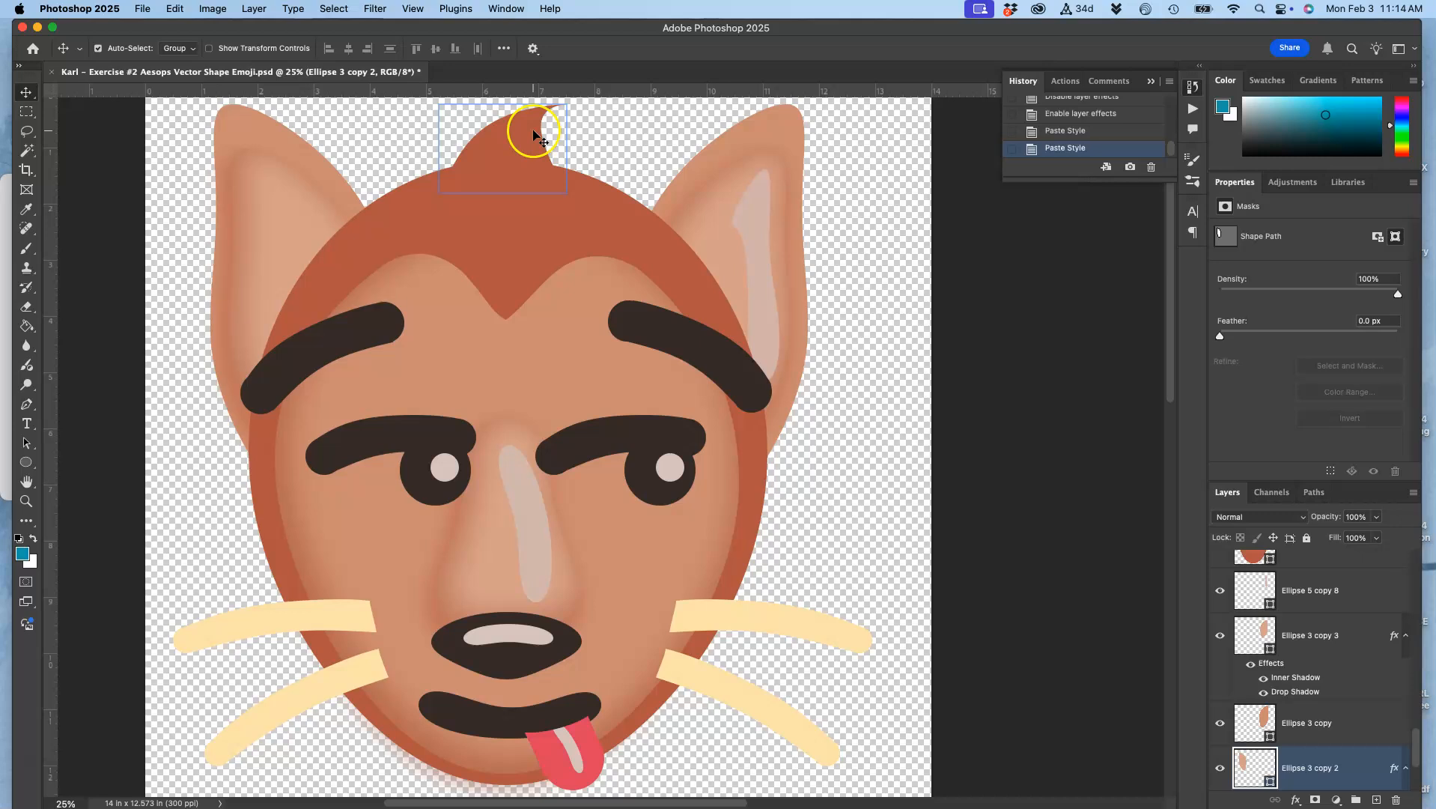
Paste the copied layer style onto both dark eye circles, Ellipse 5 and Ellipse 5 copy
{"action": "left_click", "coordinate": [422, 490]}
{"action": "right_click", "coordinate": [1329, 573]}
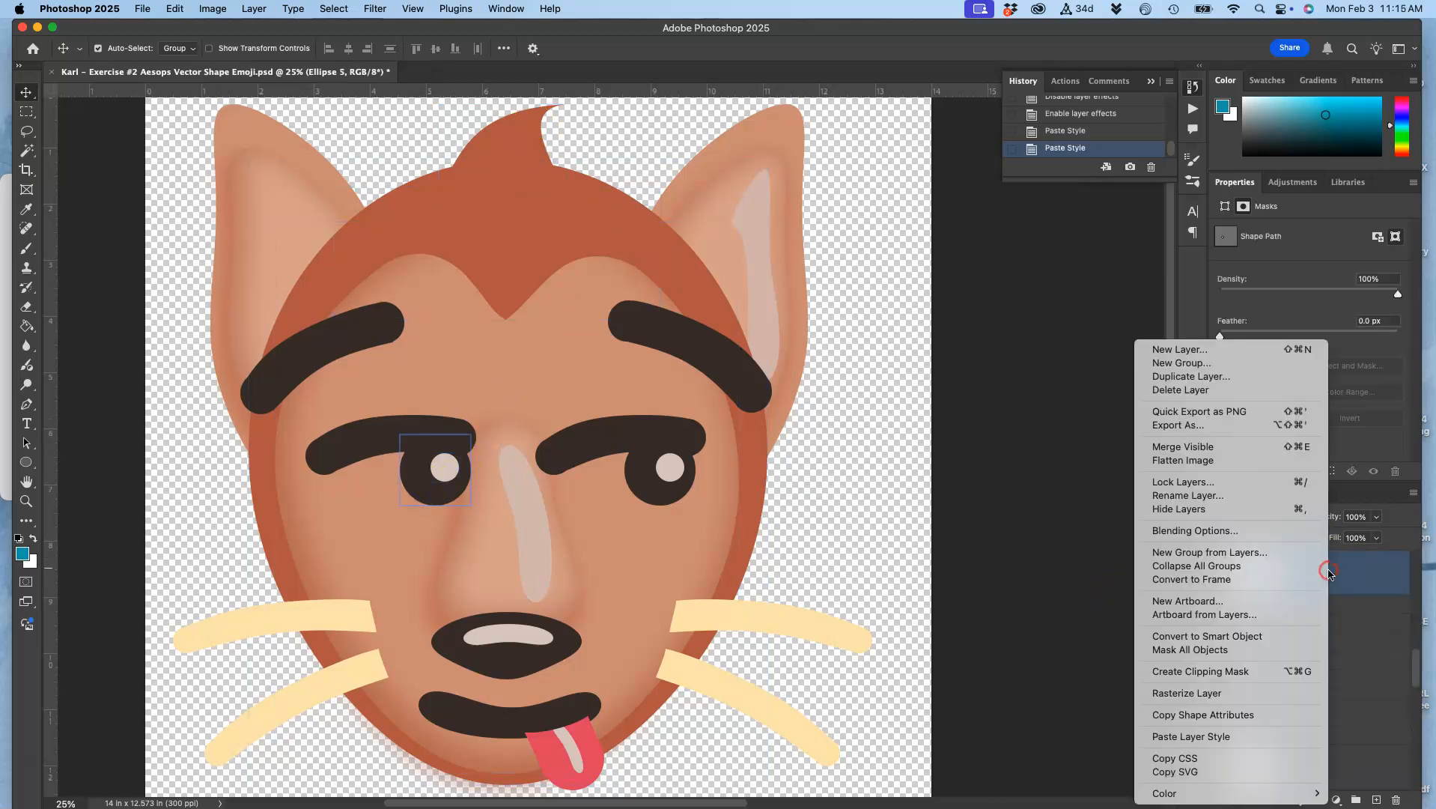
{"action": "left_click", "coordinate": [1225, 735]}
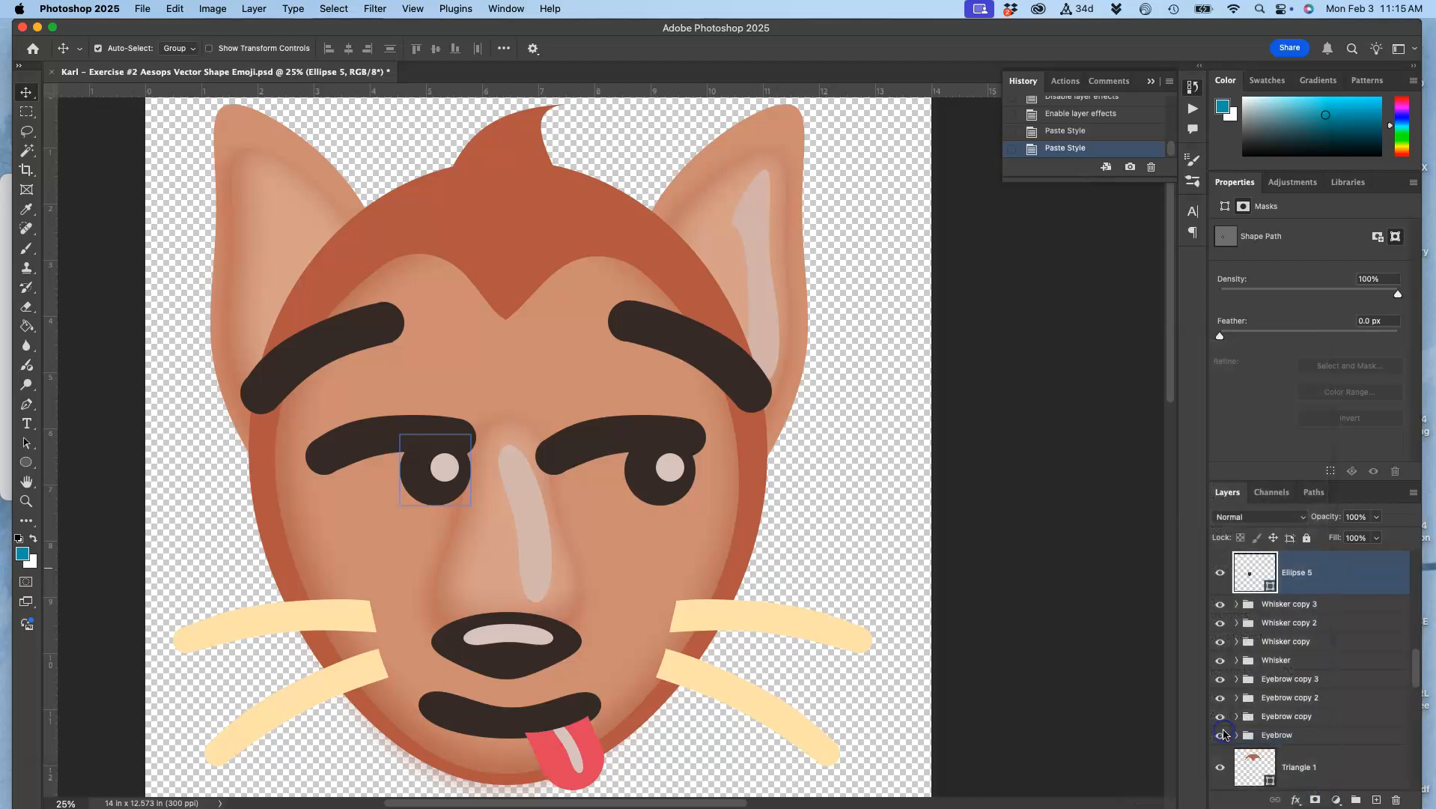
{"action": "left_click", "coordinate": [649, 487]}
{"action": "right_click", "coordinate": [1318, 585]}
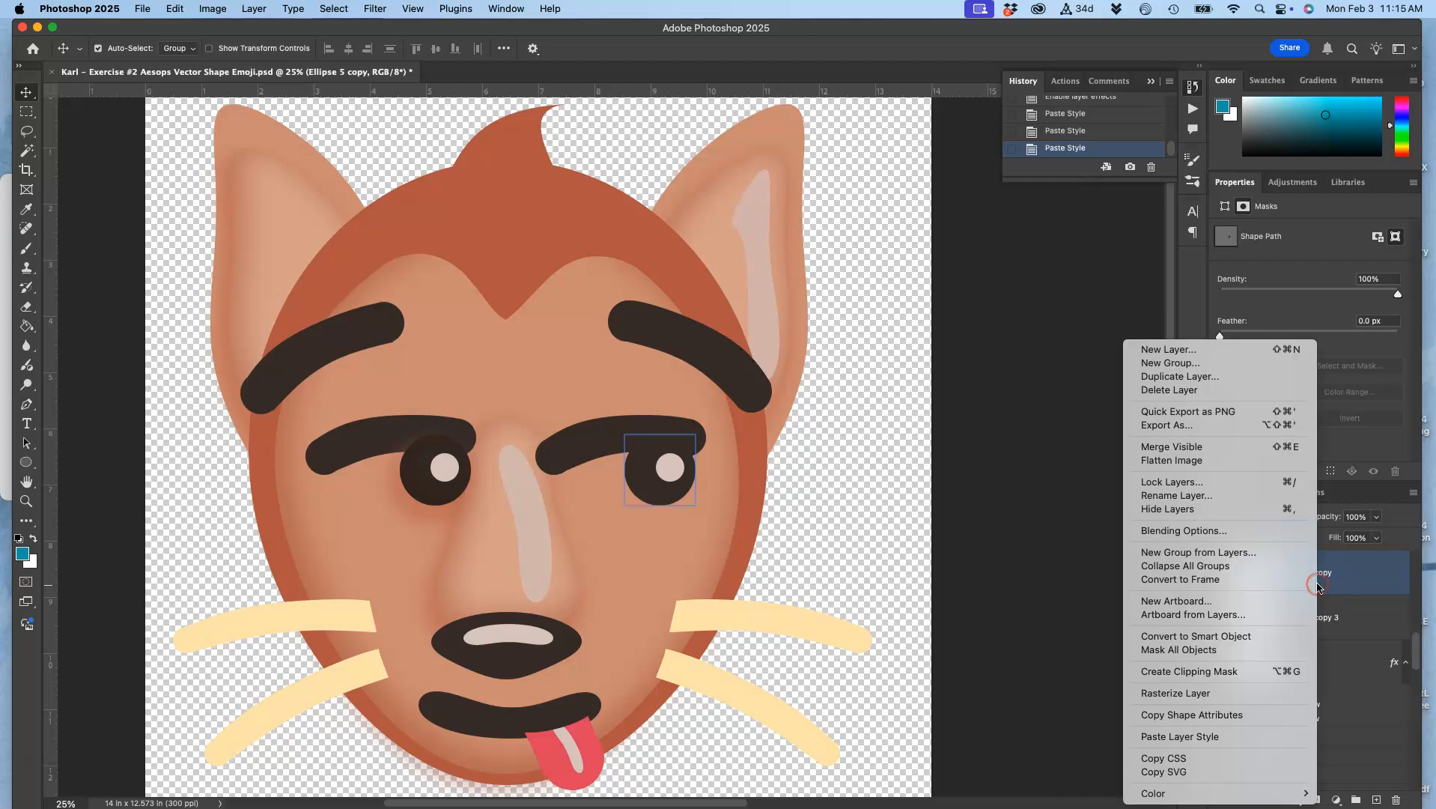
{"action": "left_click", "coordinate": [1257, 736]}
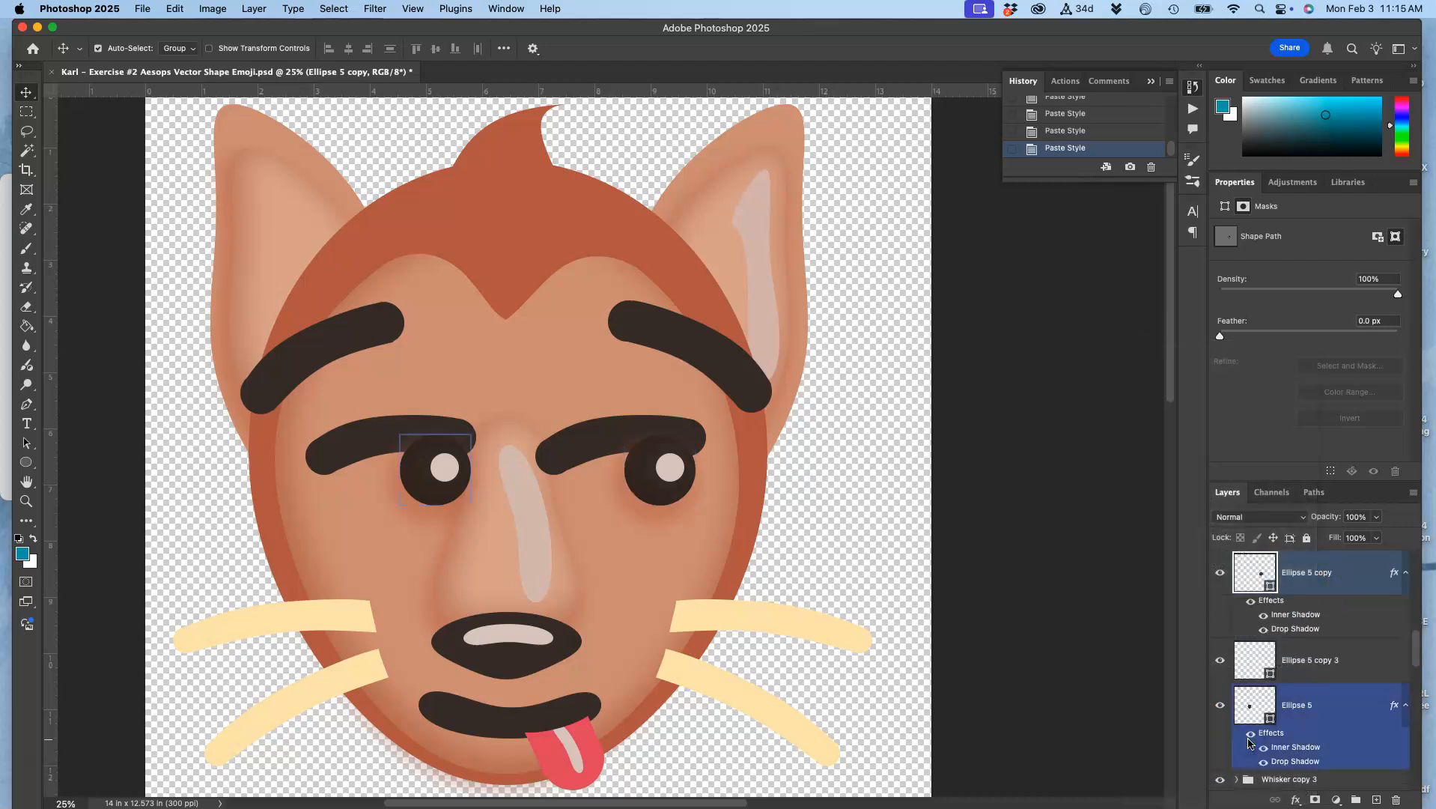
Paste the copied layer style onto the dark nose tip layer, Ellipse 5 copy 2
{"action": "left_click", "coordinate": [512, 664]}
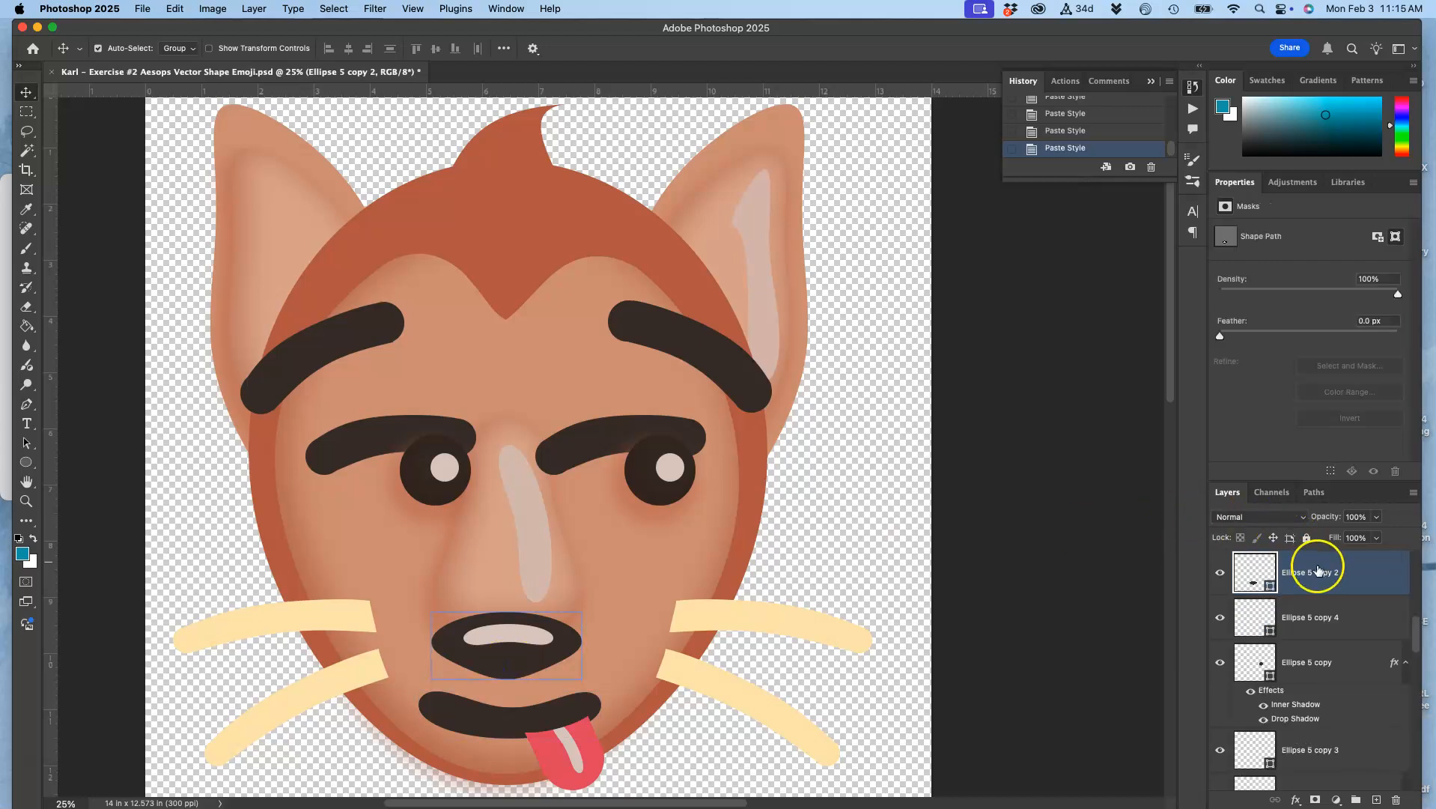
{"action": "right_click", "coordinate": [1322, 578]}
{"action": "left_click", "coordinate": [1249, 737]}
{"action": "left_click", "coordinate": [1090, 805]}
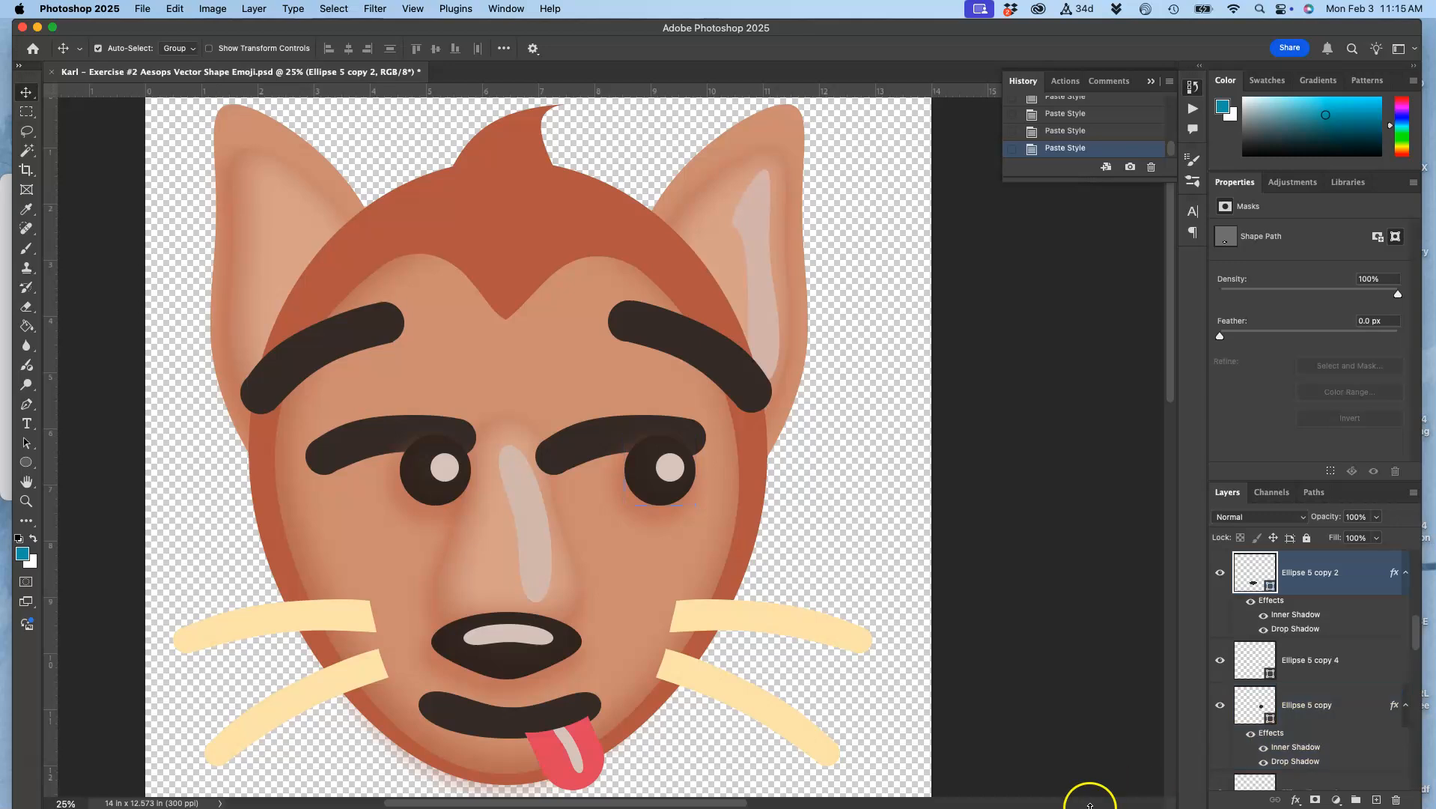
{"action": "left_click", "coordinate": [554, 756]}
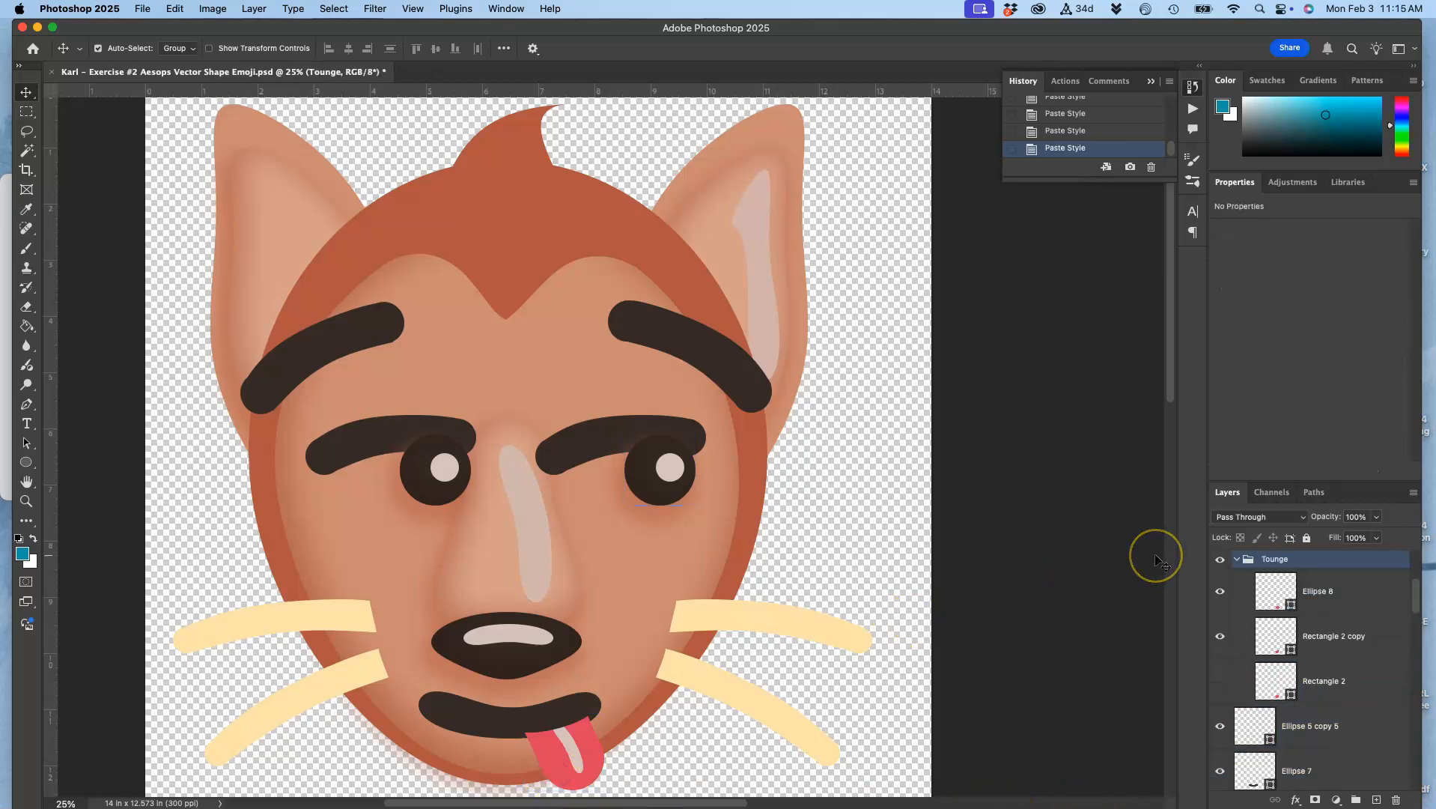
{"action": "scroll", "coordinate": [1157, 563], "scroll_direction": "down", "scroll_amount": 2}
{"action": "scroll", "coordinate": [1157, 563], "scroll_direction": "right", "scroll_amount": 1}
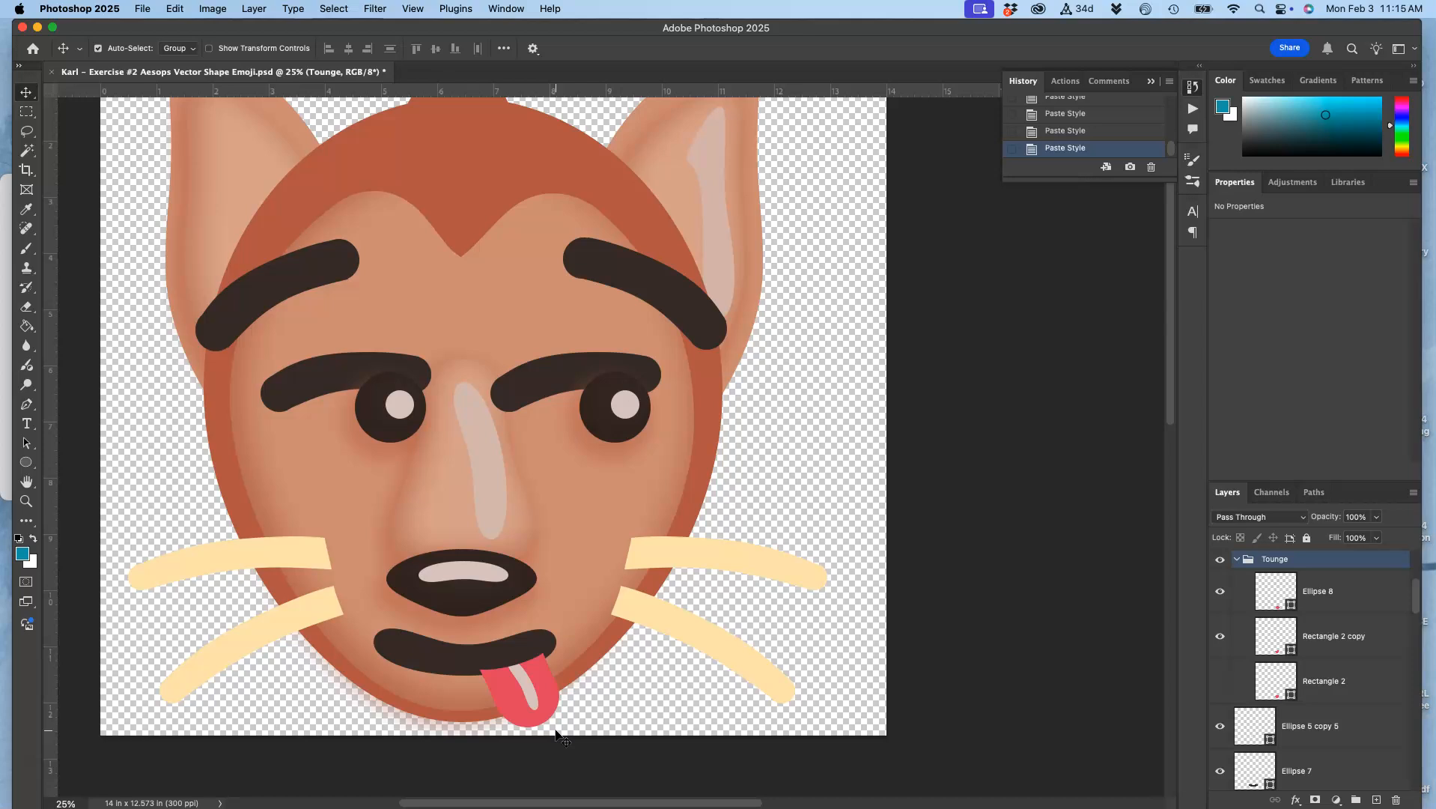
{"action": "scroll", "coordinate": [558, 737], "scroll_direction": "up", "scroll_amount": 3}
{"action": "scroll", "coordinate": [558, 738], "scroll_direction": "left", "scroll_amount": 5}
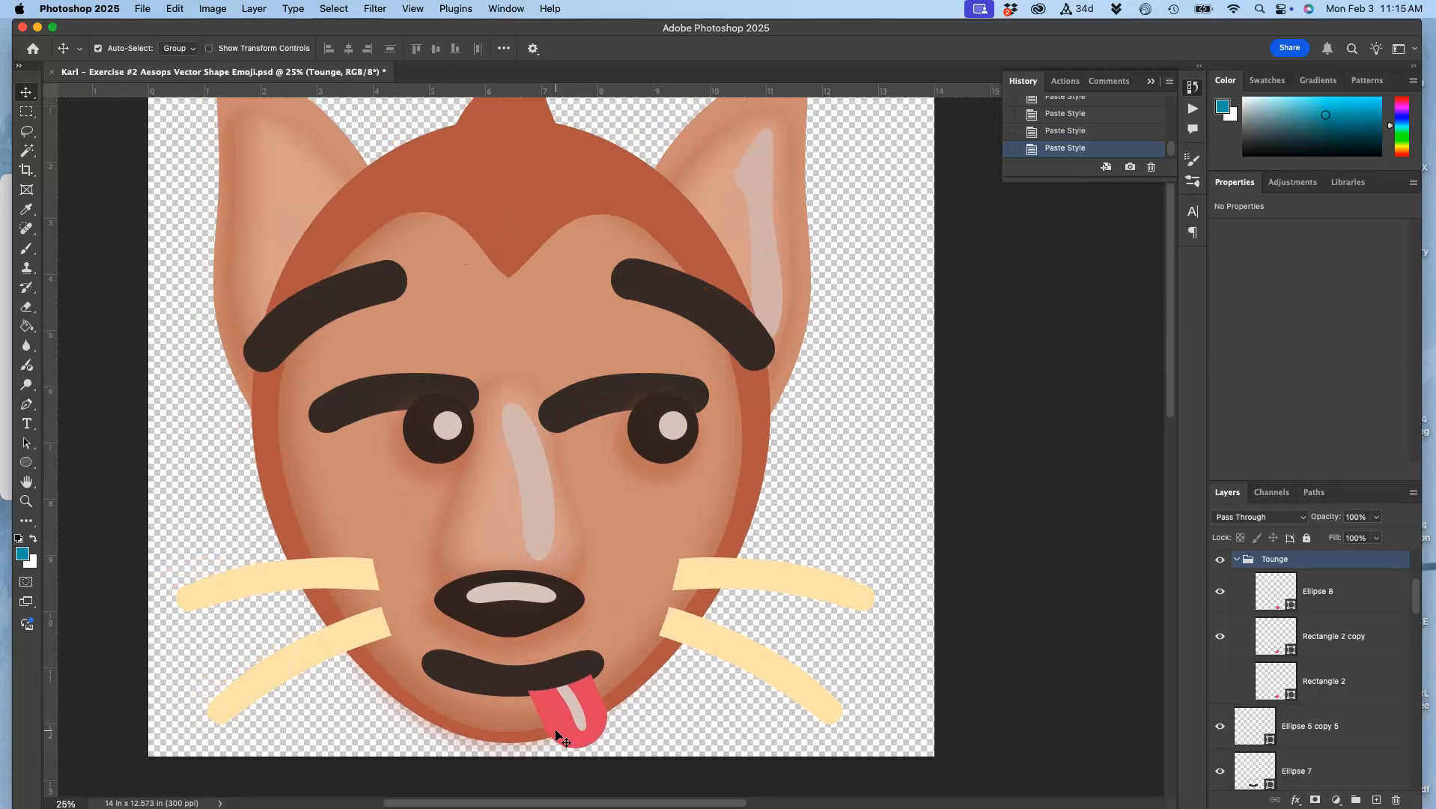
{"action": "scroll", "coordinate": [558, 738], "scroll_direction": "down", "scroll_amount": 2}
{"action": "scroll", "coordinate": [558, 737], "scroll_direction": "left", "scroll_amount": 3}
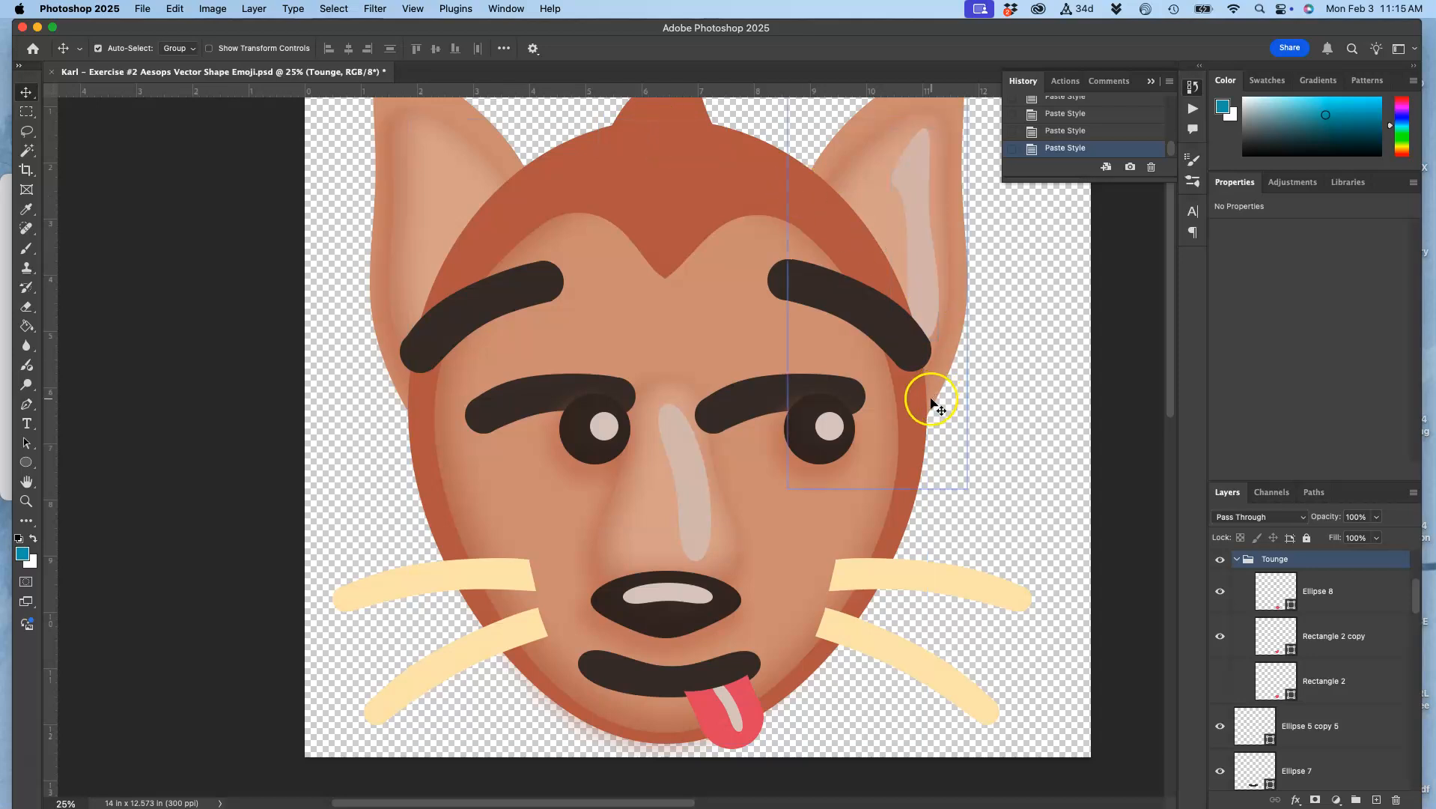
{"action": "scroll", "coordinate": [950, 442], "scroll_direction": "down", "scroll_amount": 1}
{"action": "scroll", "coordinate": [949, 442], "scroll_direction": "right", "scroll_amount": 1}
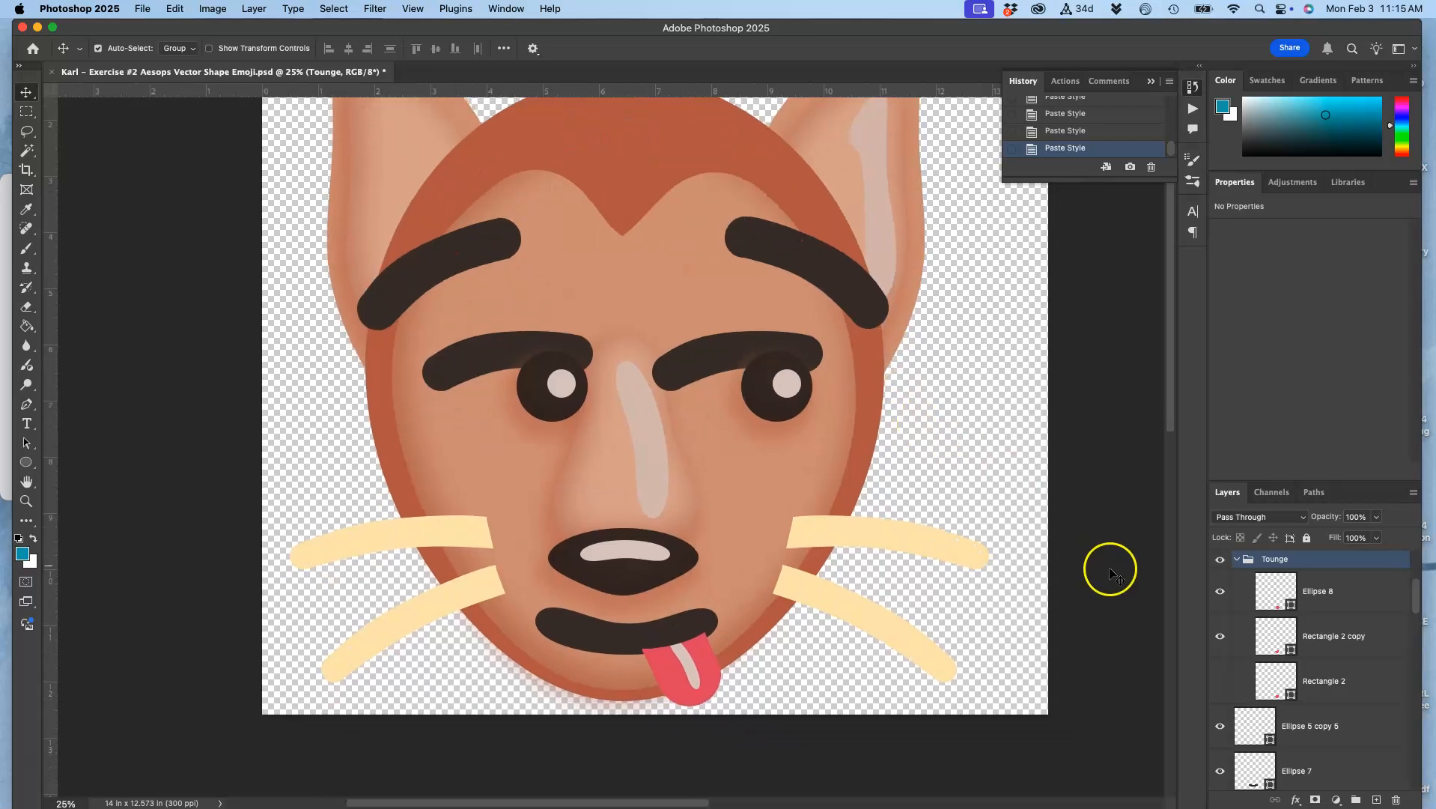
Open the layer style settings of the Whisker group, try a drop shadow on it and turn it off again
{"action": "left_click", "coordinate": [906, 540]}
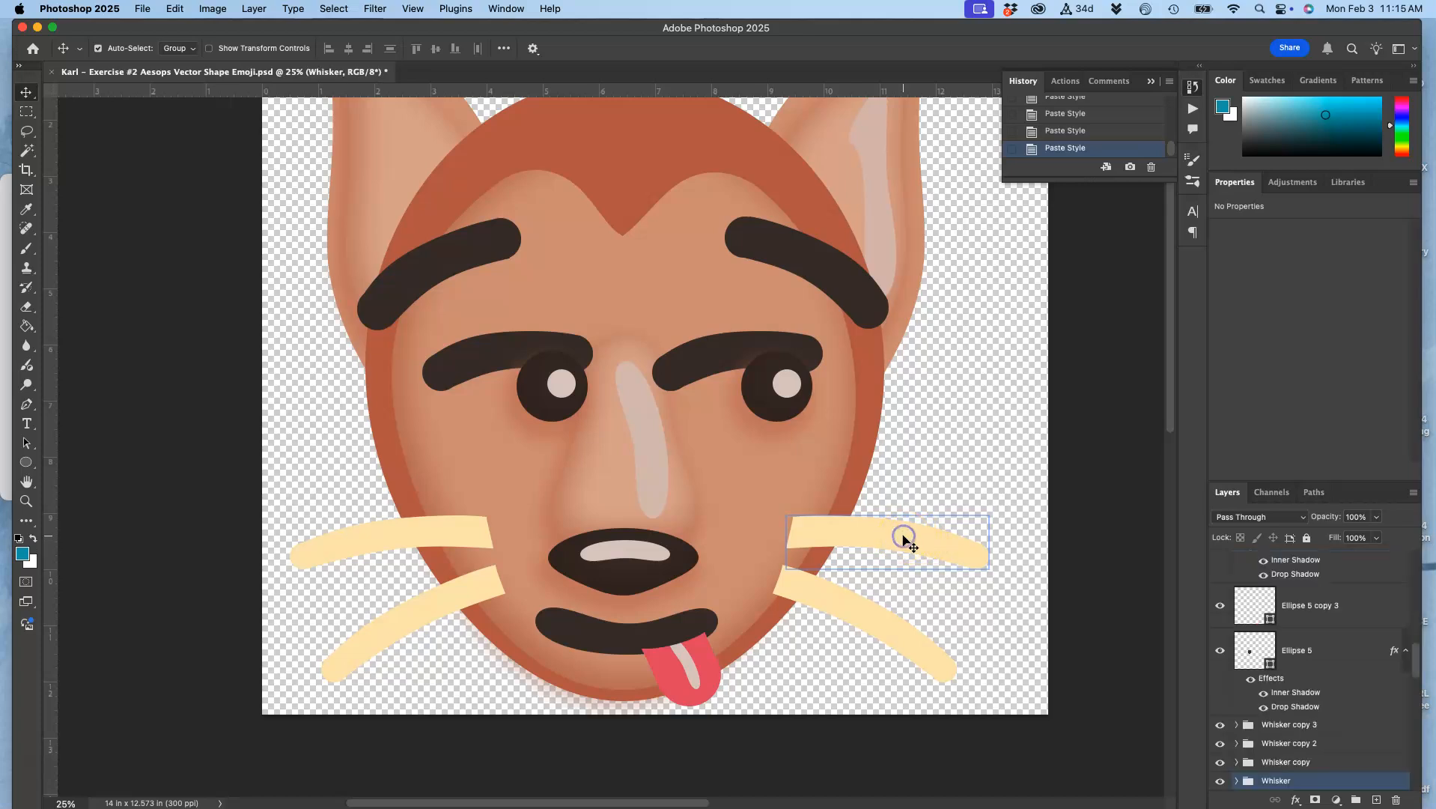
{"action": "double_click", "coordinate": [1315, 782]}
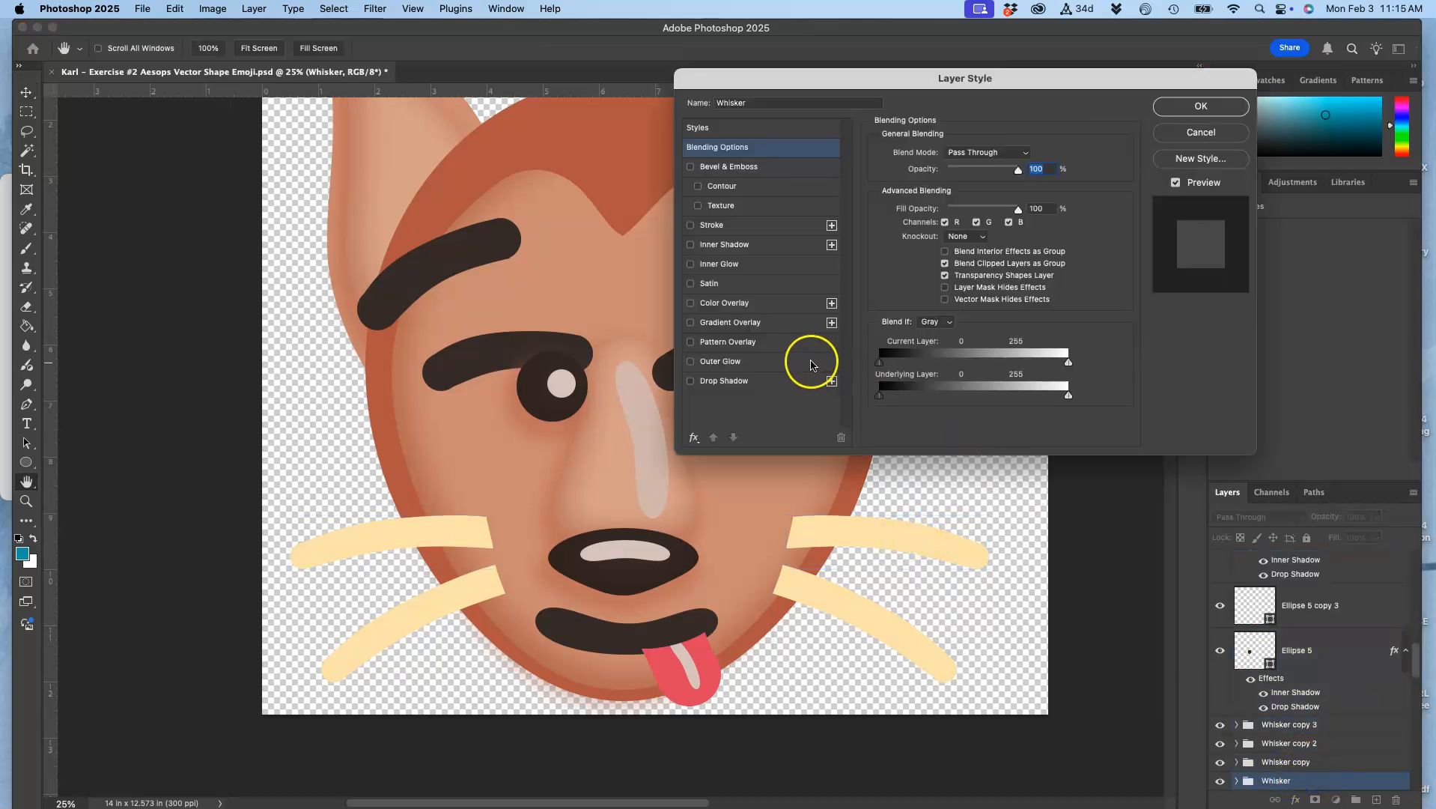
{"action": "left_click", "coordinate": [1192, 144]}
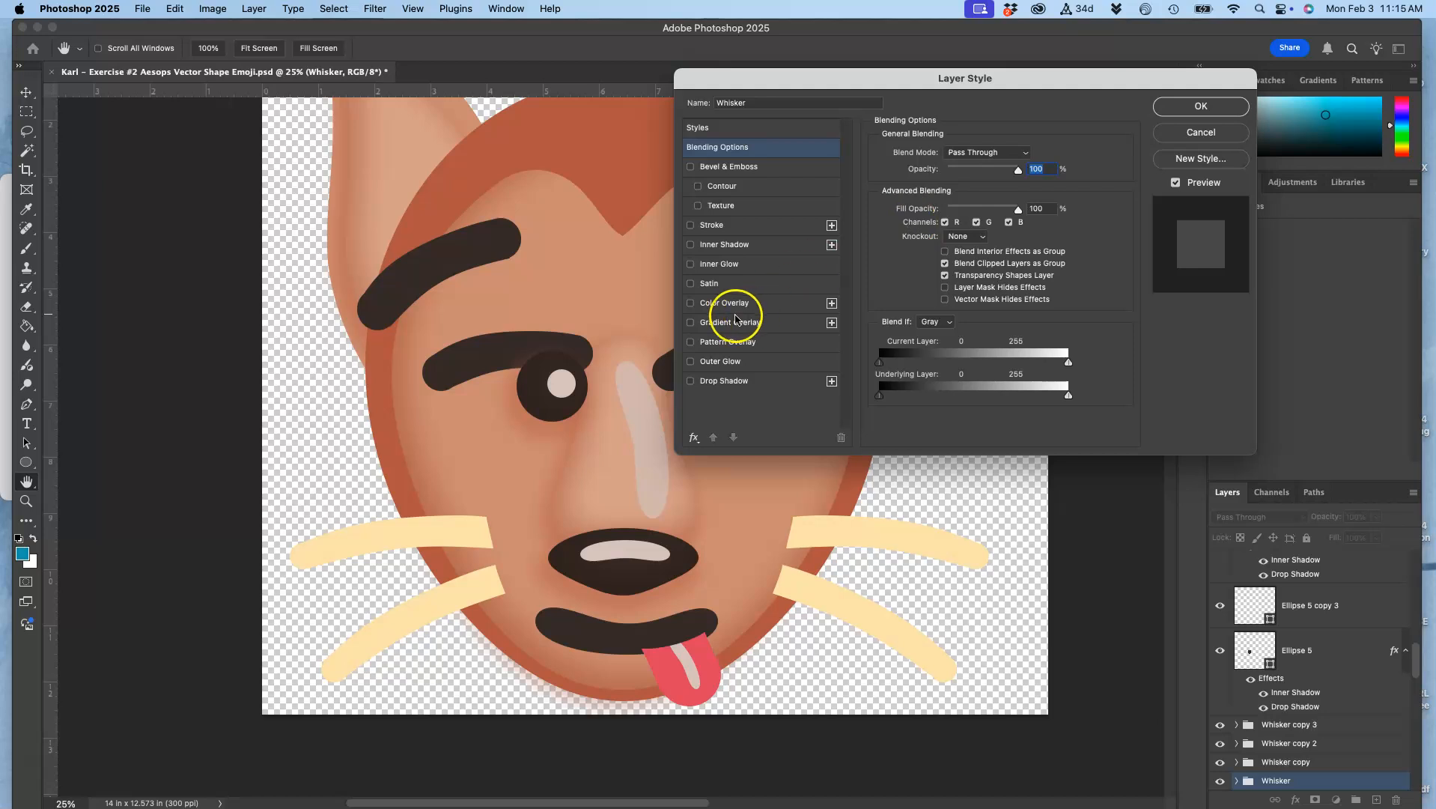
{"action": "left_click", "coordinate": [690, 381]}
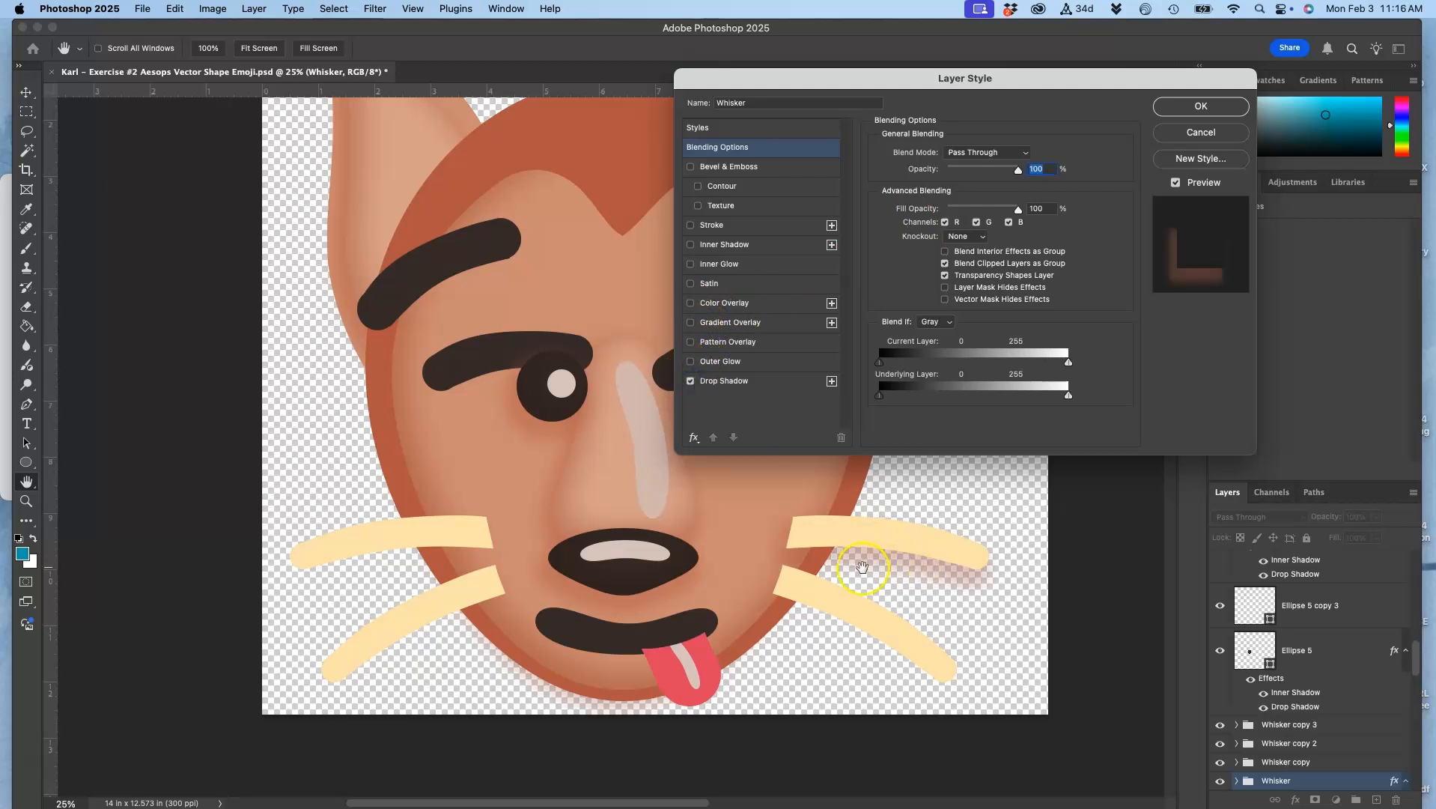
{"action": "left_click", "coordinate": [690, 380]}
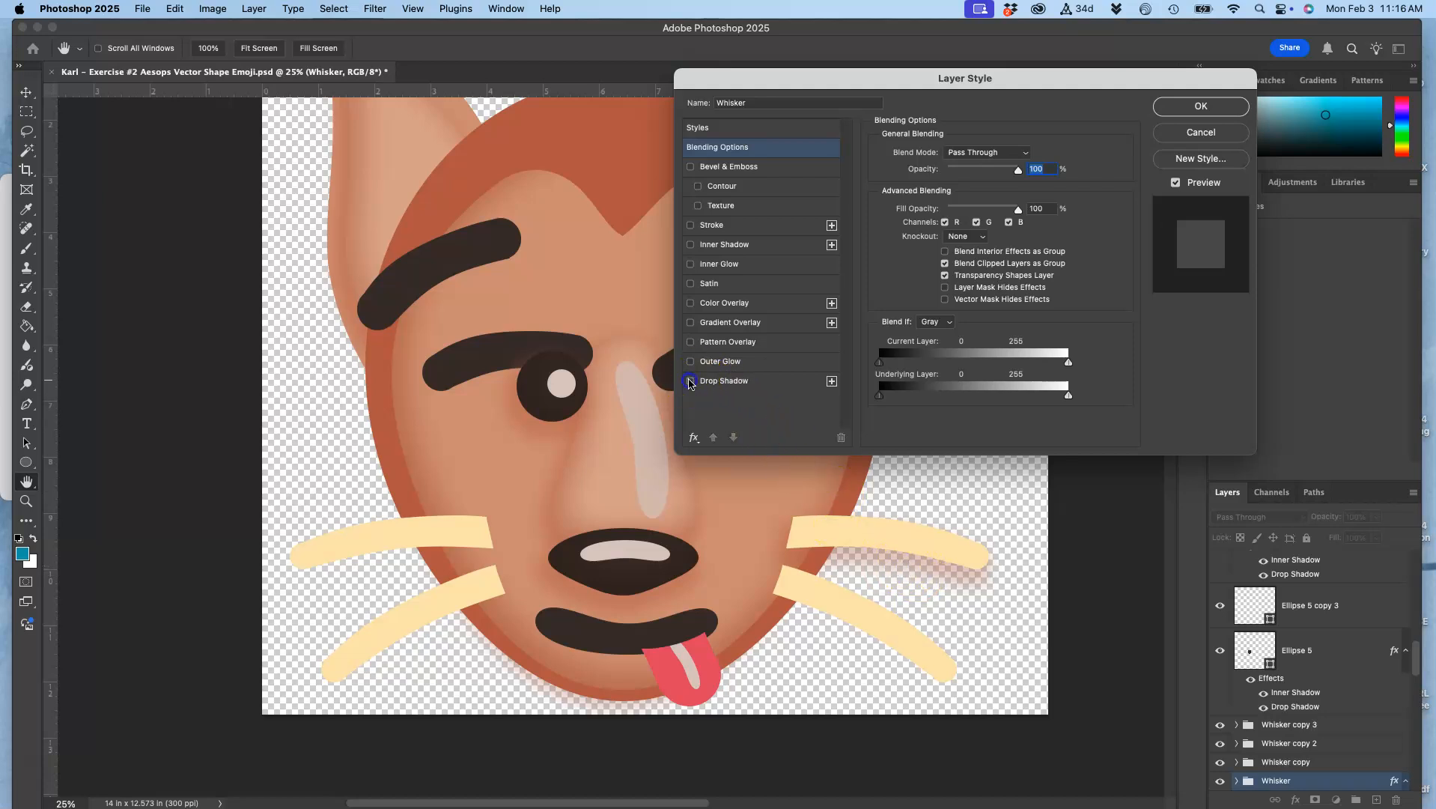
Add an inner shadow to the Whisker group with a size of 79 px and 18% opacity, and apply the layer style
{"action": "left_click", "coordinate": [690, 244]}
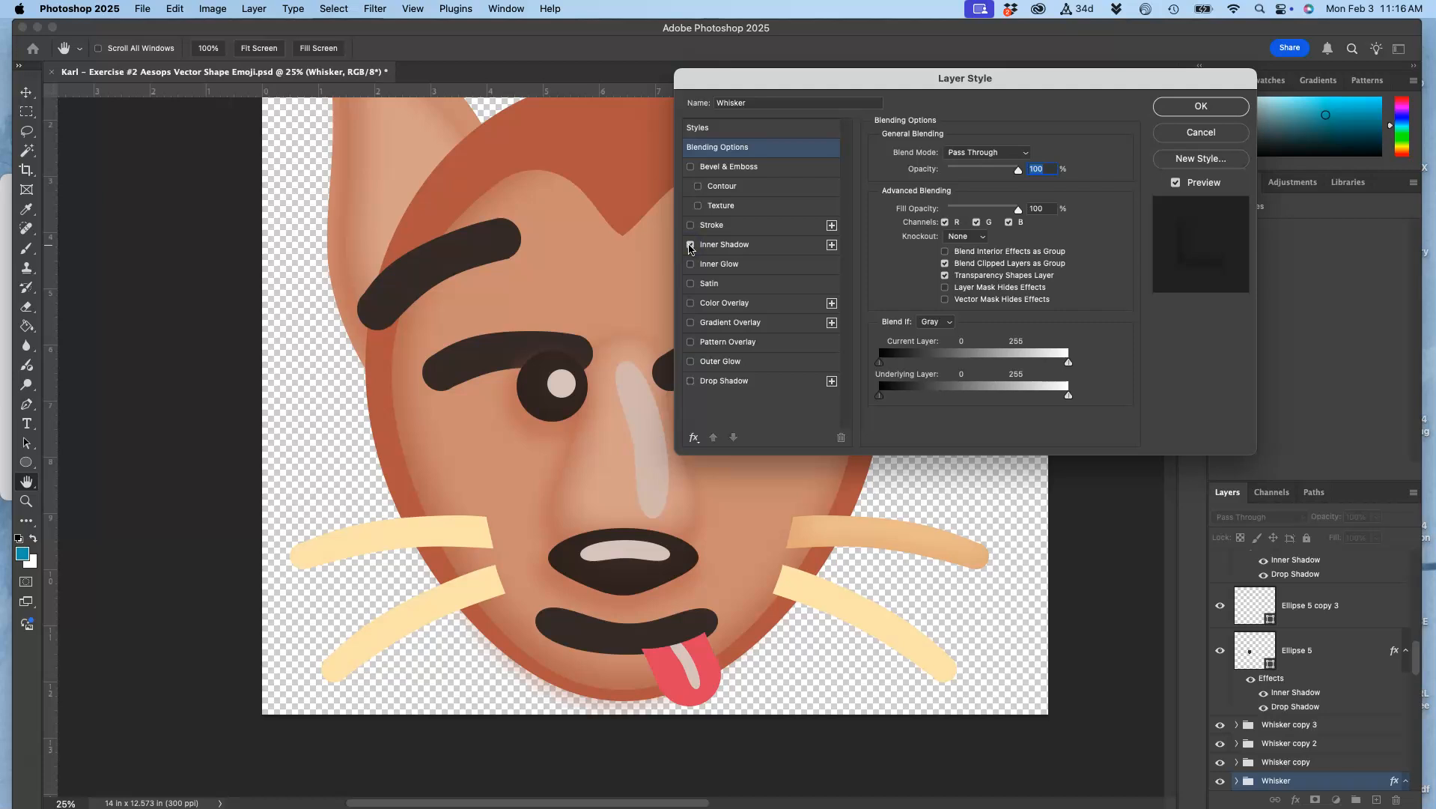
{"action": "left_click", "coordinate": [713, 245]}
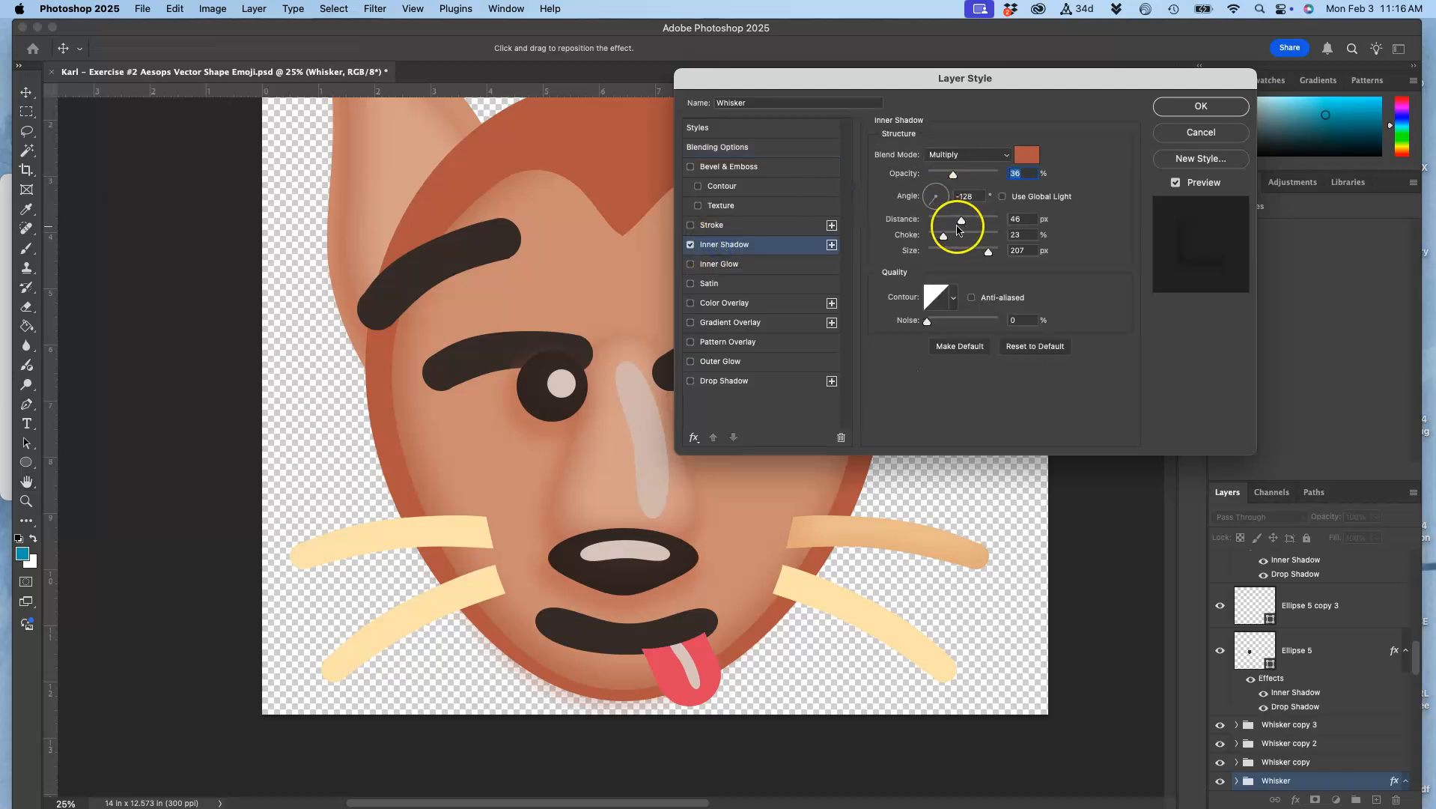
{"action": "left_click_drag", "start_coordinate": [987, 251], "coordinate": [971, 253]}
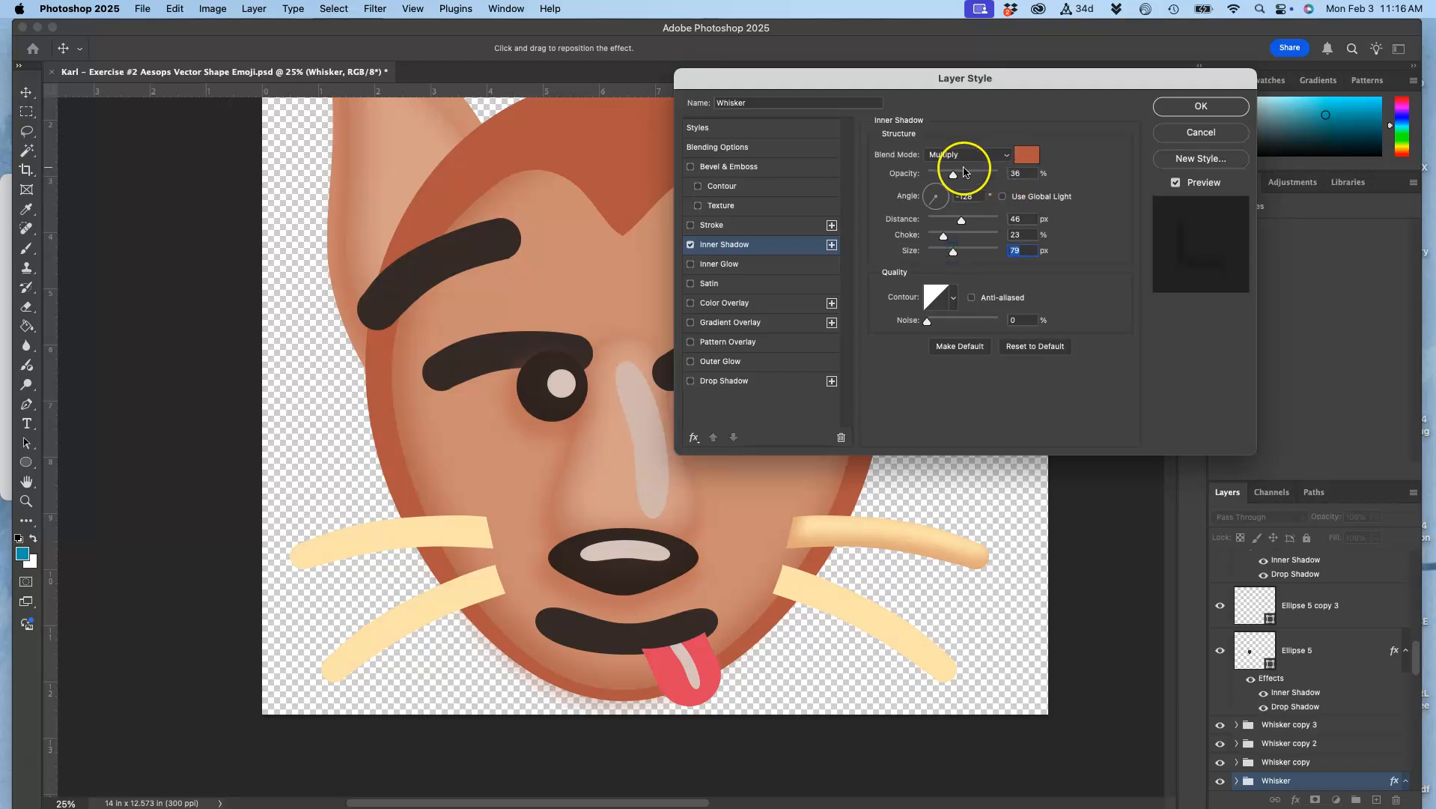
{"action": "left_click_drag", "start_coordinate": [953, 174], "coordinate": [941, 176]}
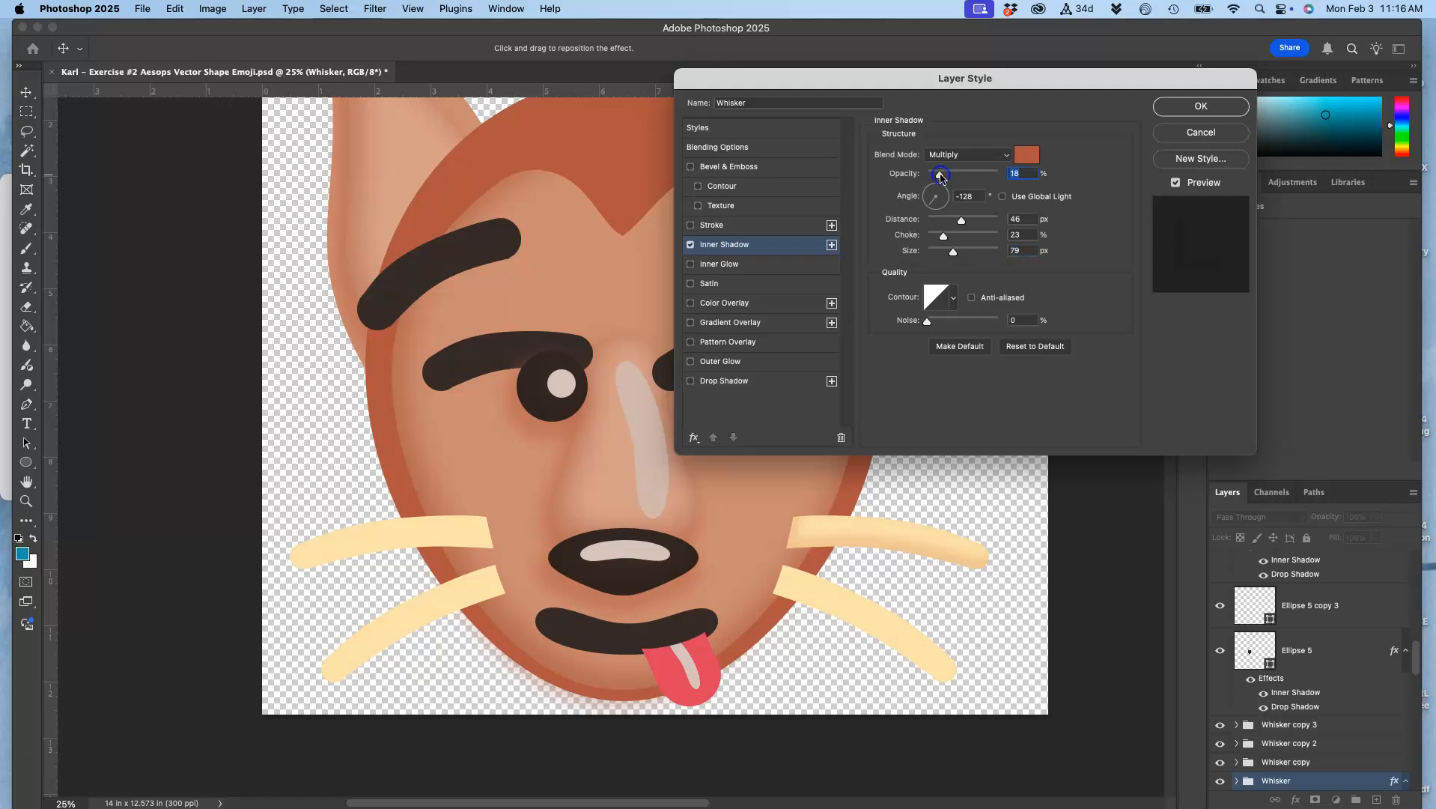
{"action": "left_click", "coordinate": [1198, 106]}
Copy the layer style from the Whisker group and paste it onto the Whisker copy group
{"action": "left_click", "coordinate": [1262, 651]}
{"action": "left_click", "coordinate": [1257, 780]}
{"action": "scroll", "coordinate": [1273, 779], "scroll_direction": "down", "scroll_amount": 3}
{"action": "left_click", "coordinate": [1298, 779]}
{"action": "left_click", "coordinate": [1280, 677]}
{"action": "right_click", "coordinate": [1331, 676]}
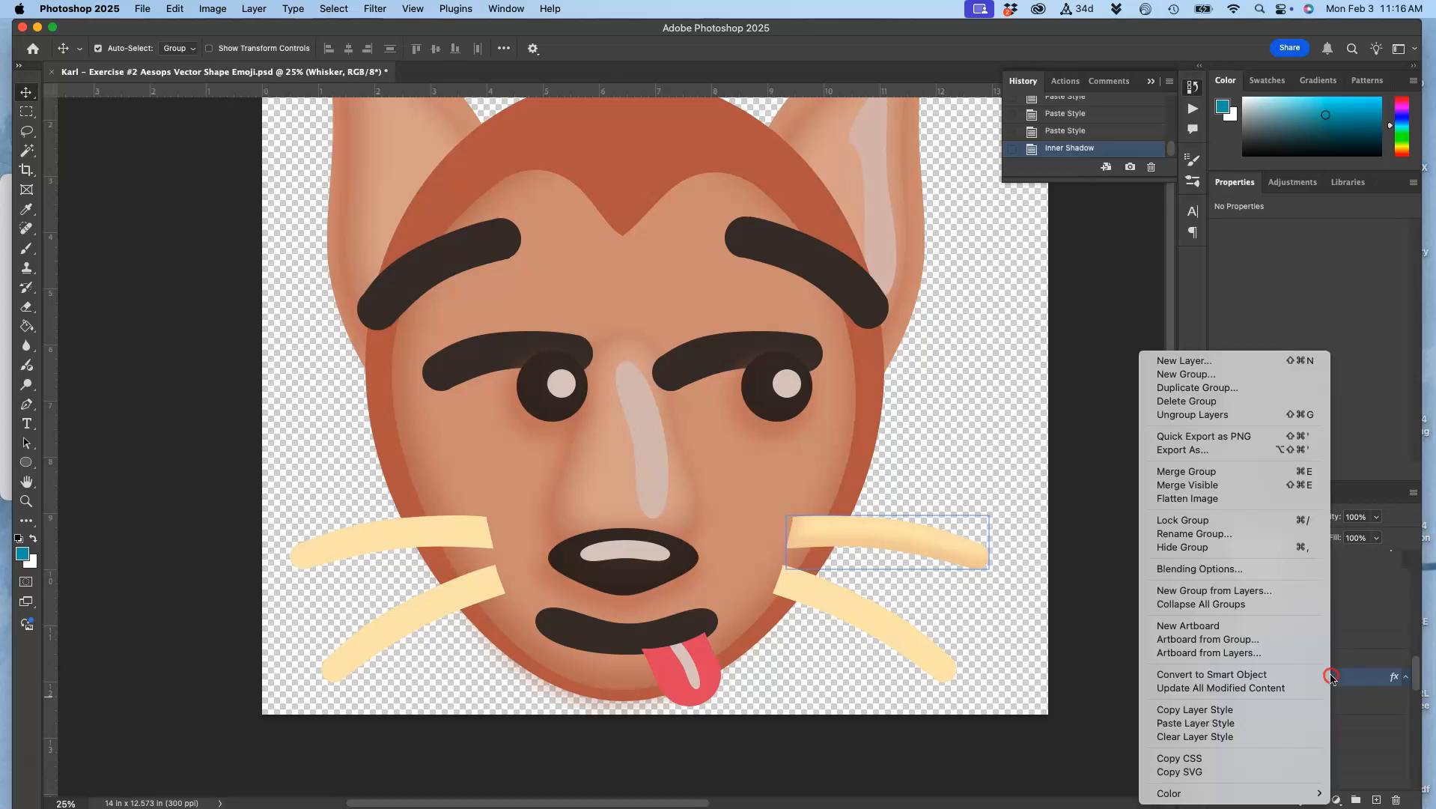
{"action": "left_click", "coordinate": [1227, 714]}
{"action": "left_click", "coordinate": [1282, 658]}
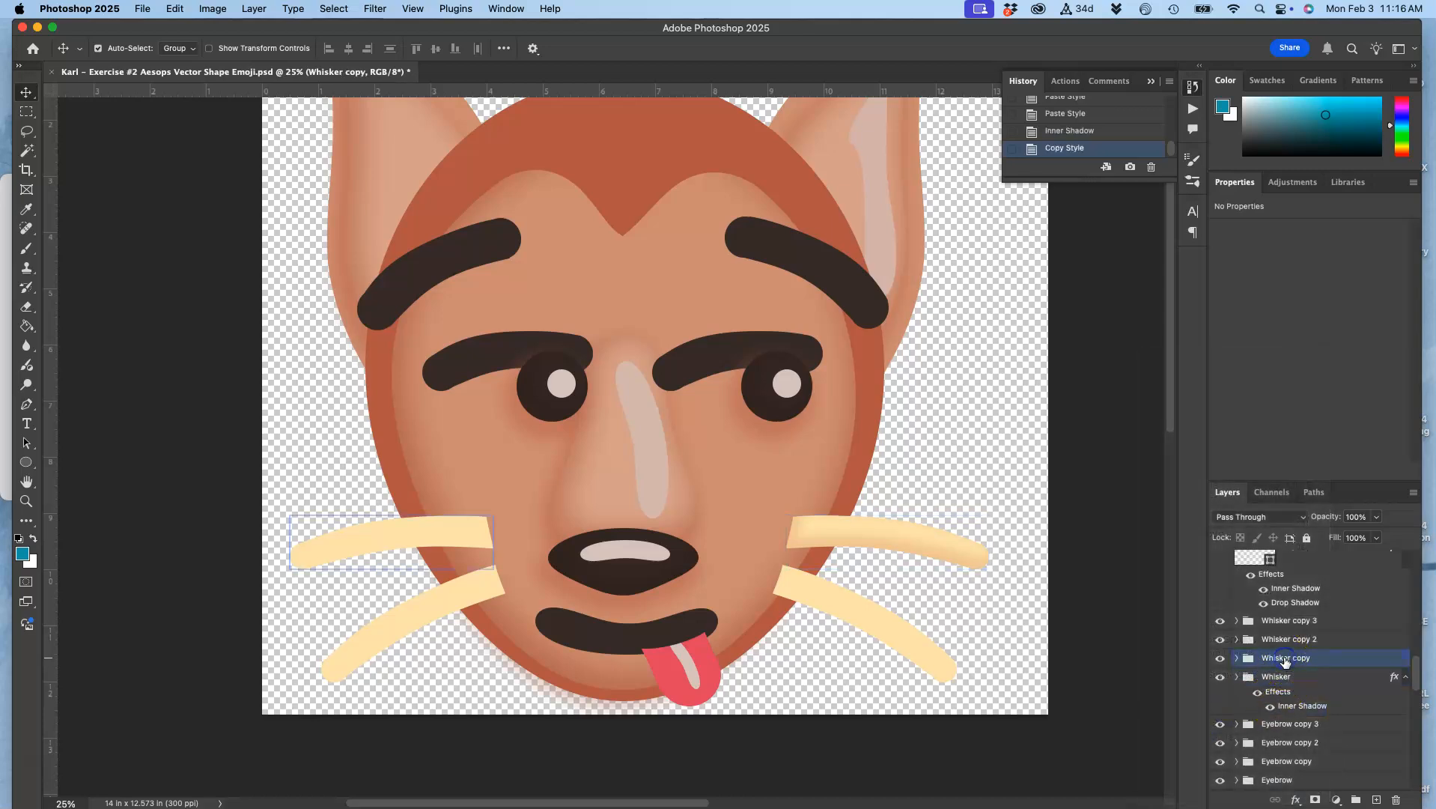
{"action": "right_click", "coordinate": [1284, 660]}
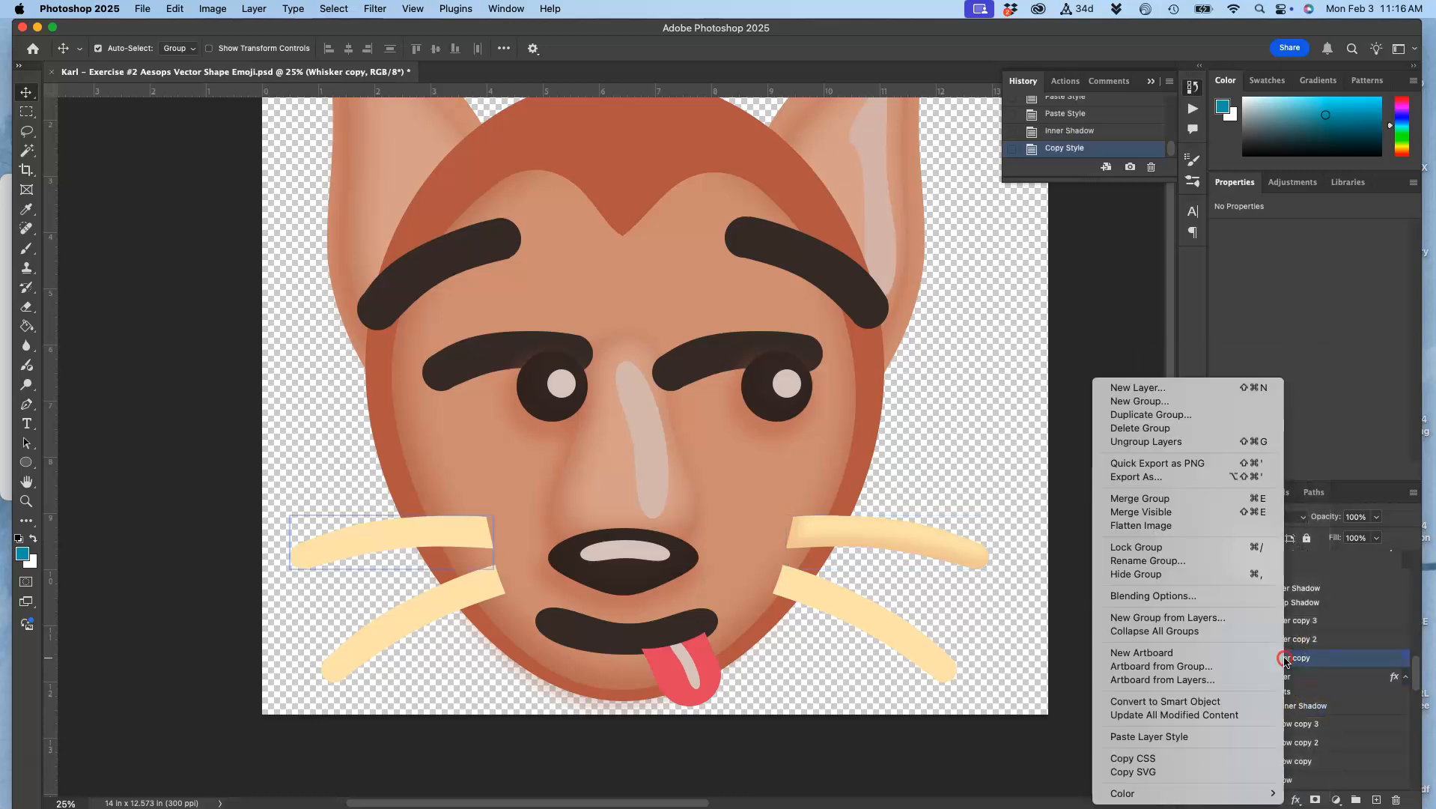
{"action": "left_click", "coordinate": [1236, 735]}
Paste the whisker layer style onto the two remaining groups, Whisker copy 2 and Whisker copy 3
{"action": "left_click", "coordinate": [1282, 639]}
{"action": "right_click", "coordinate": [1281, 641]}
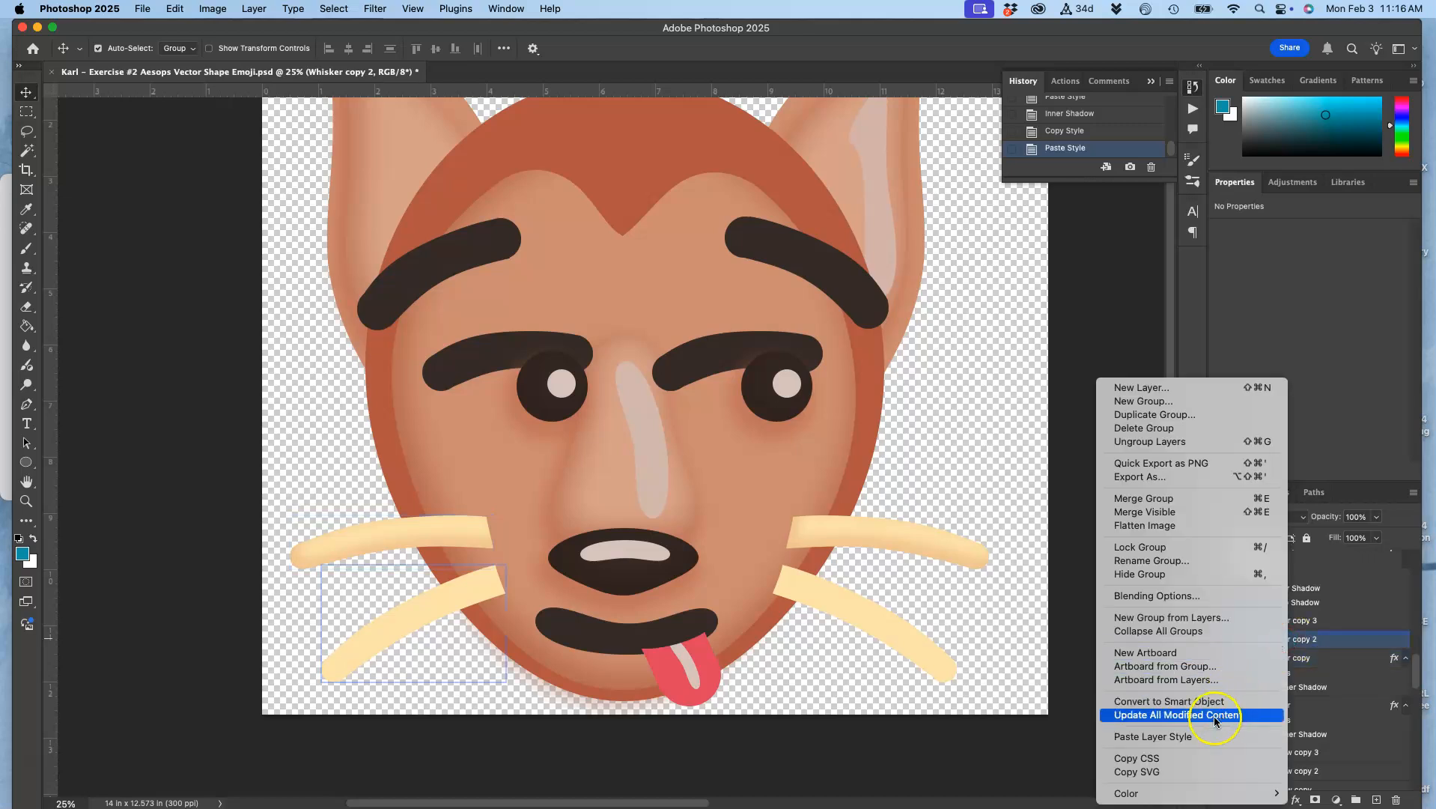
{"action": "left_click", "coordinate": [1198, 737]}
{"action": "left_click", "coordinate": [1218, 684]}
{"action": "left_click", "coordinate": [1293, 624]}
{"action": "right_click", "coordinate": [1292, 624]}
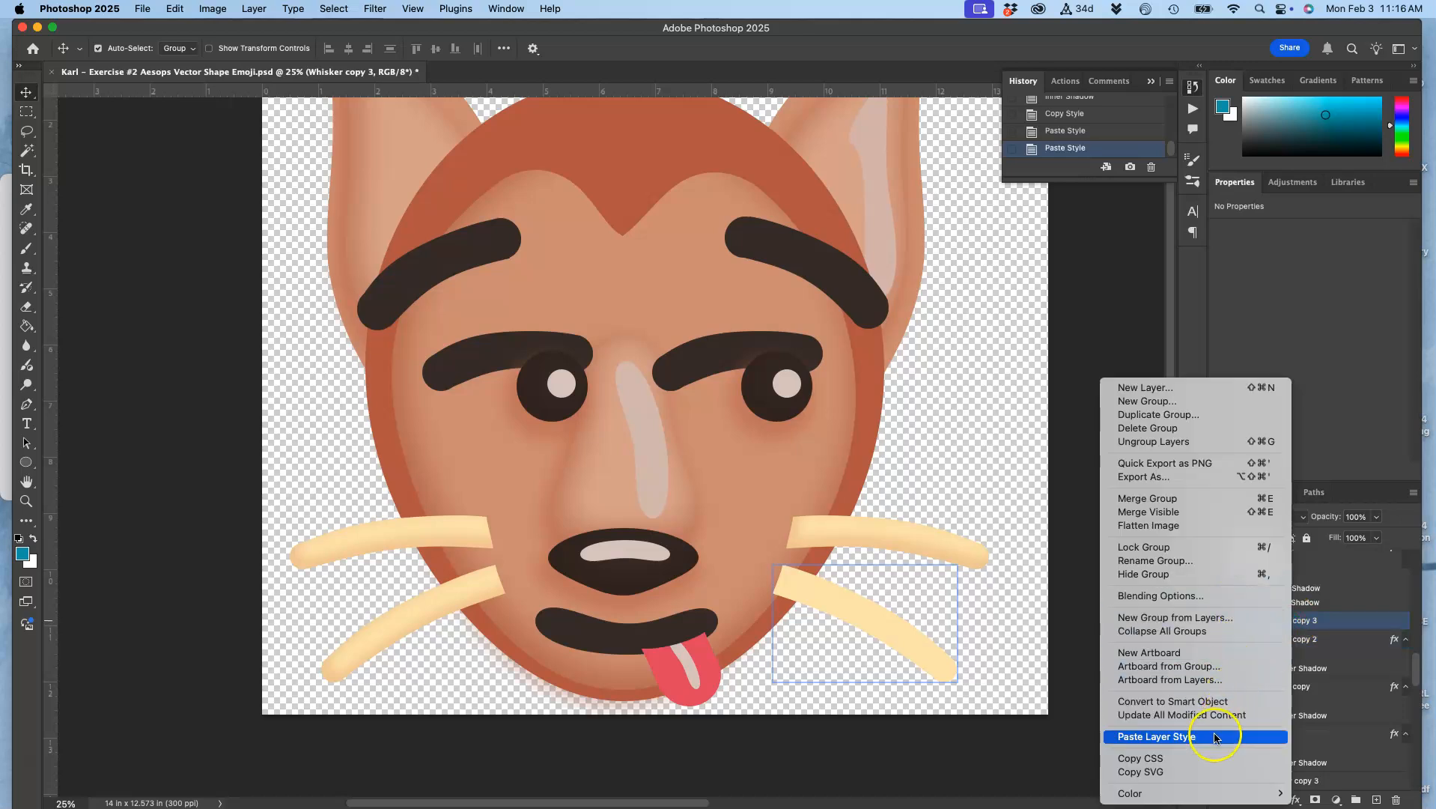
{"action": "left_click", "coordinate": [1258, 736]}
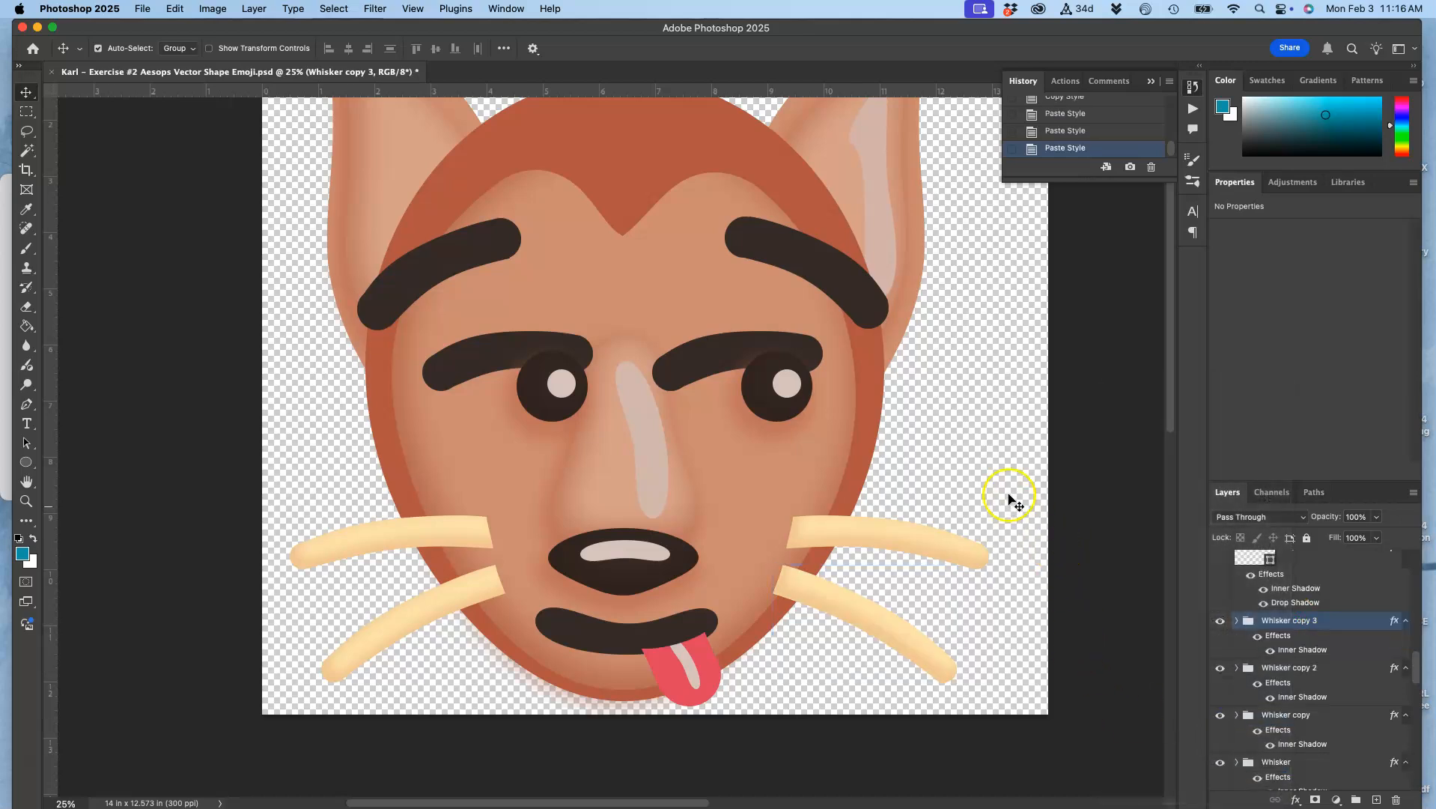
Add a Satin effect to the main face shape, Ellipse 2, and open the effect's settings
{"action": "scroll", "coordinate": [1010, 498], "scroll_direction": "up", "scroll_amount": 2}
{"action": "scroll", "coordinate": [1010, 499], "scroll_direction": "right", "scroll_amount": 2}
{"action": "key", "text": "super+equal"}
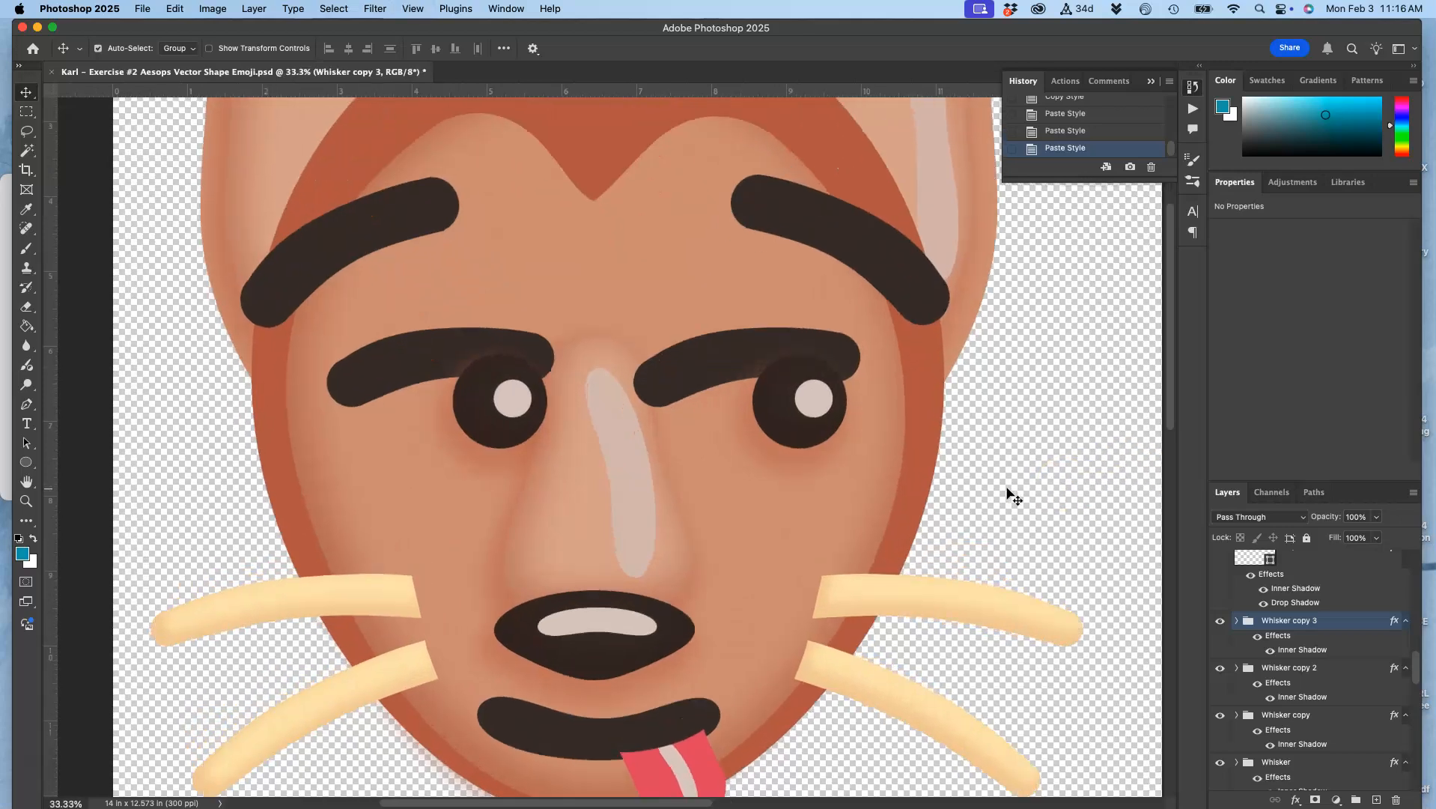
{"action": "key", "text": "super+minus"}
{"action": "key", "text": "super+minus"}
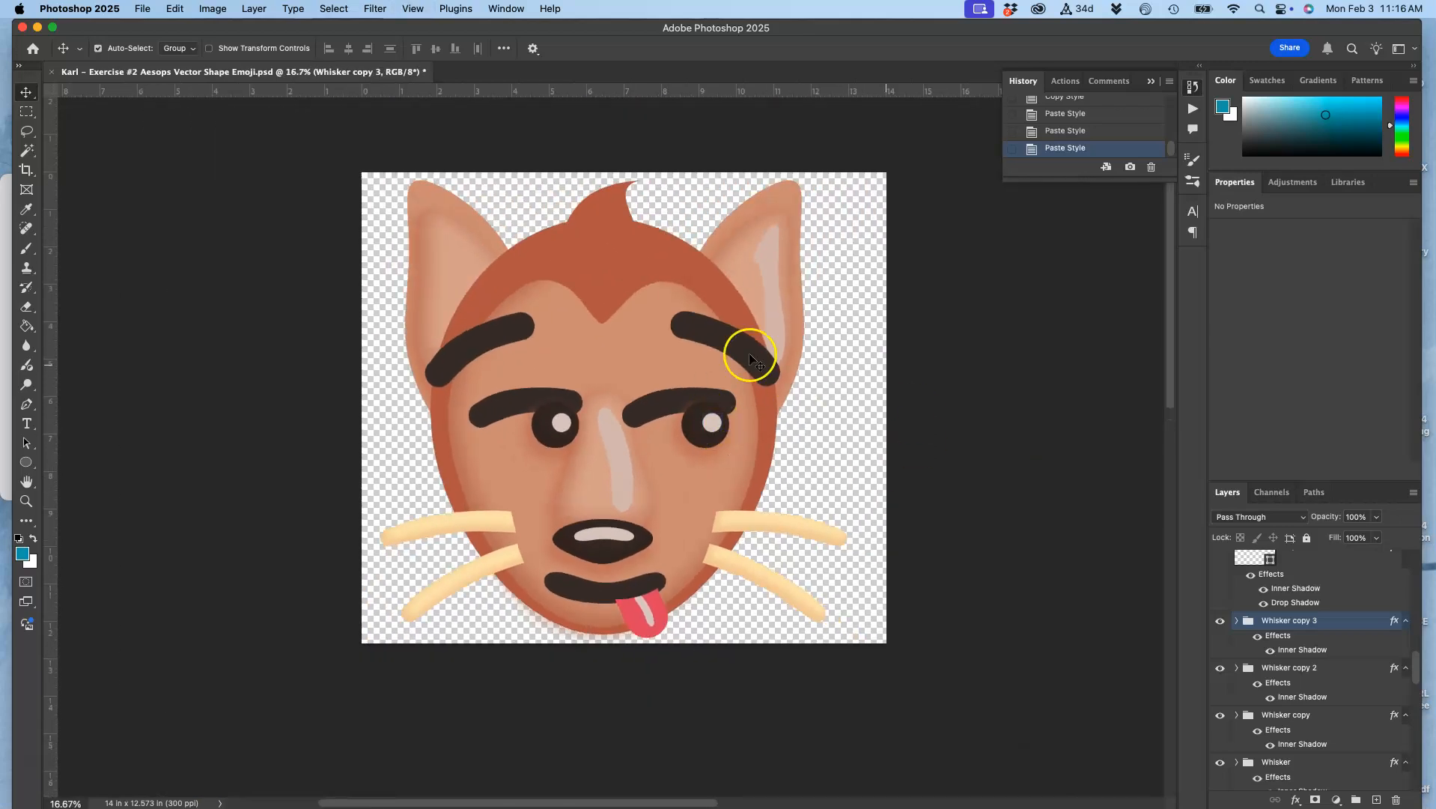
{"action": "left_click", "coordinate": [572, 344]}
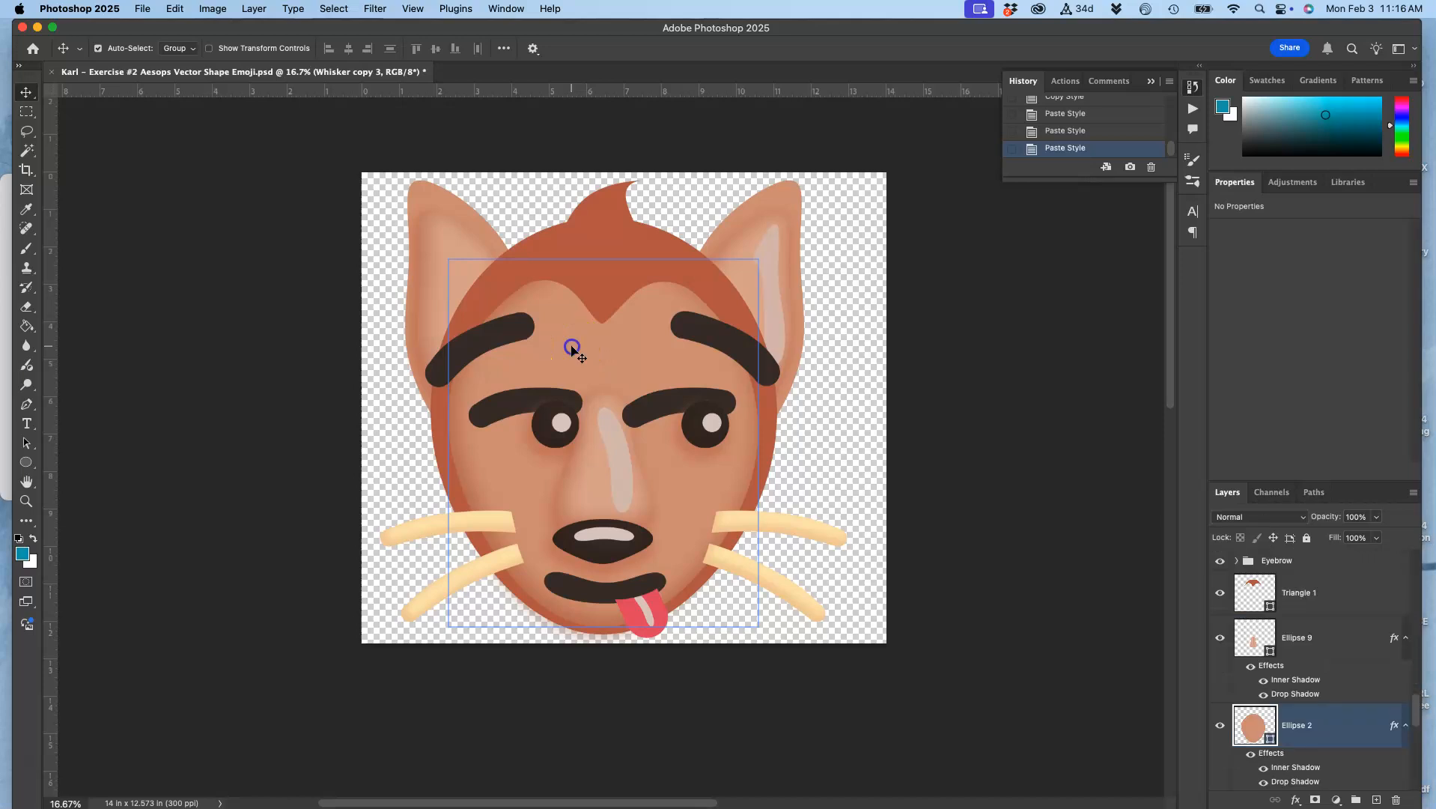
{"action": "double_click", "coordinate": [1269, 755]}
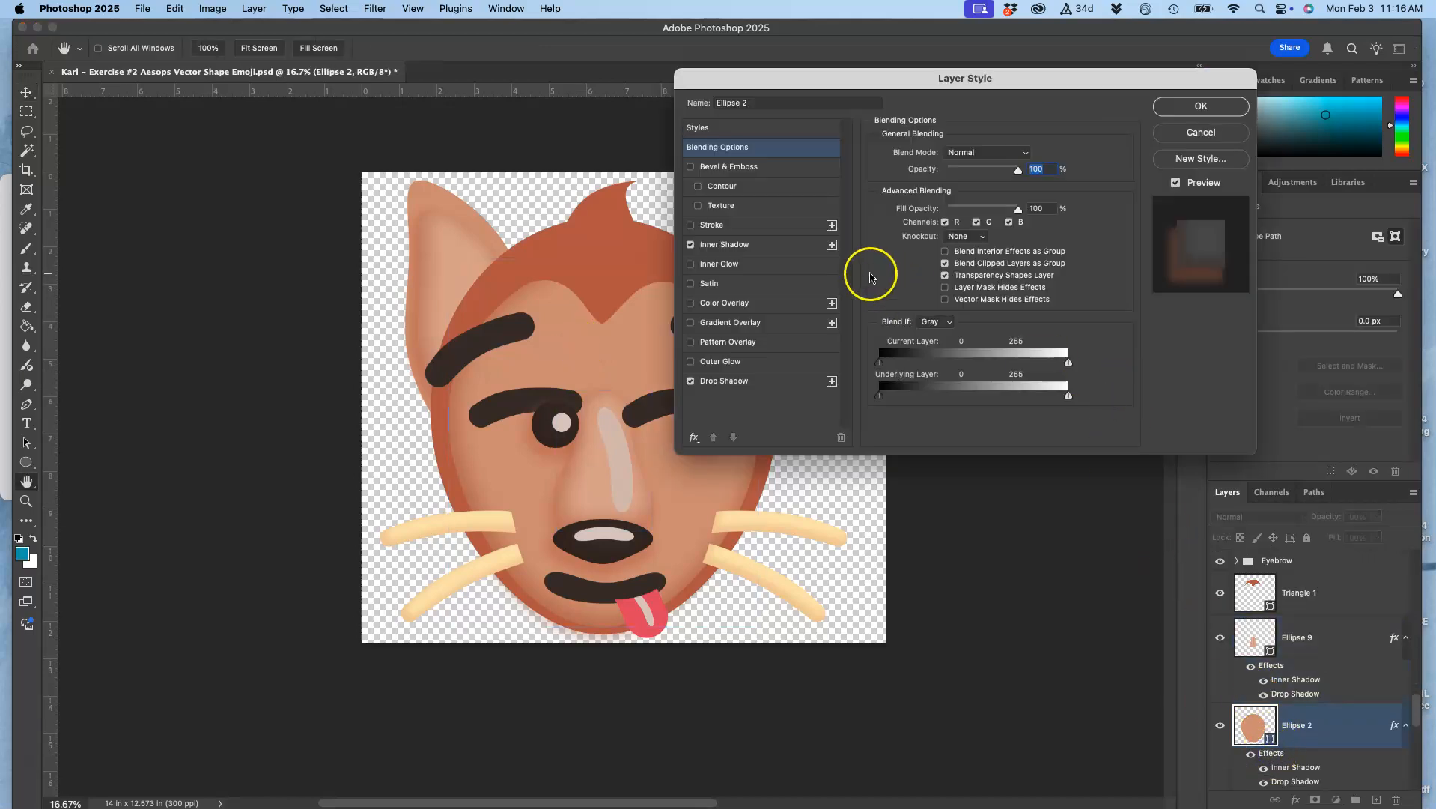
{"action": "left_click", "coordinate": [690, 284]}
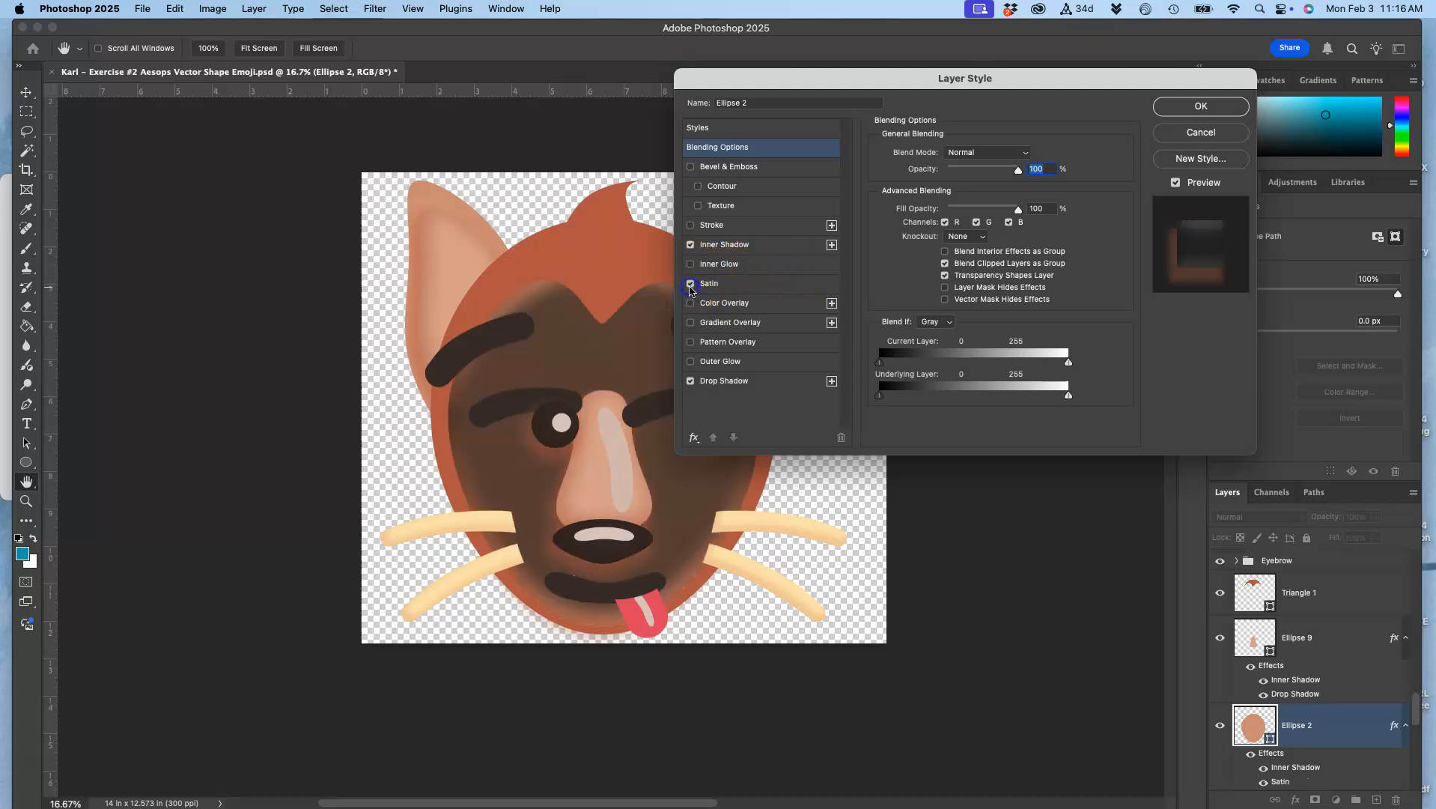
{"action": "left_click", "coordinate": [690, 284]}
{"action": "left_click", "coordinate": [690, 284]}
{"action": "left_click", "coordinate": [737, 289]}
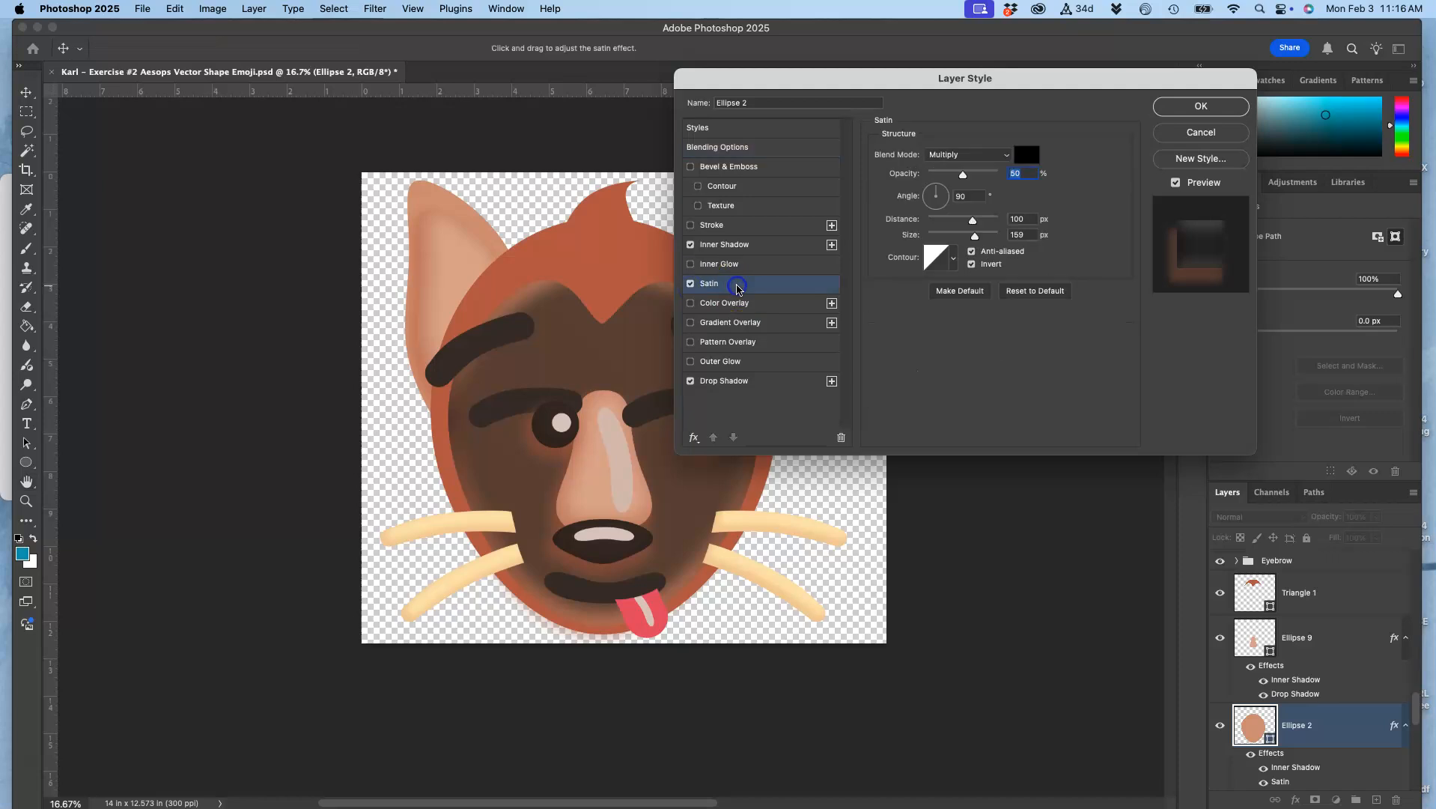
Set the Satin blend mode to Lighten and raise its opacity to 95%
{"action": "left_click", "coordinate": [977, 154]}
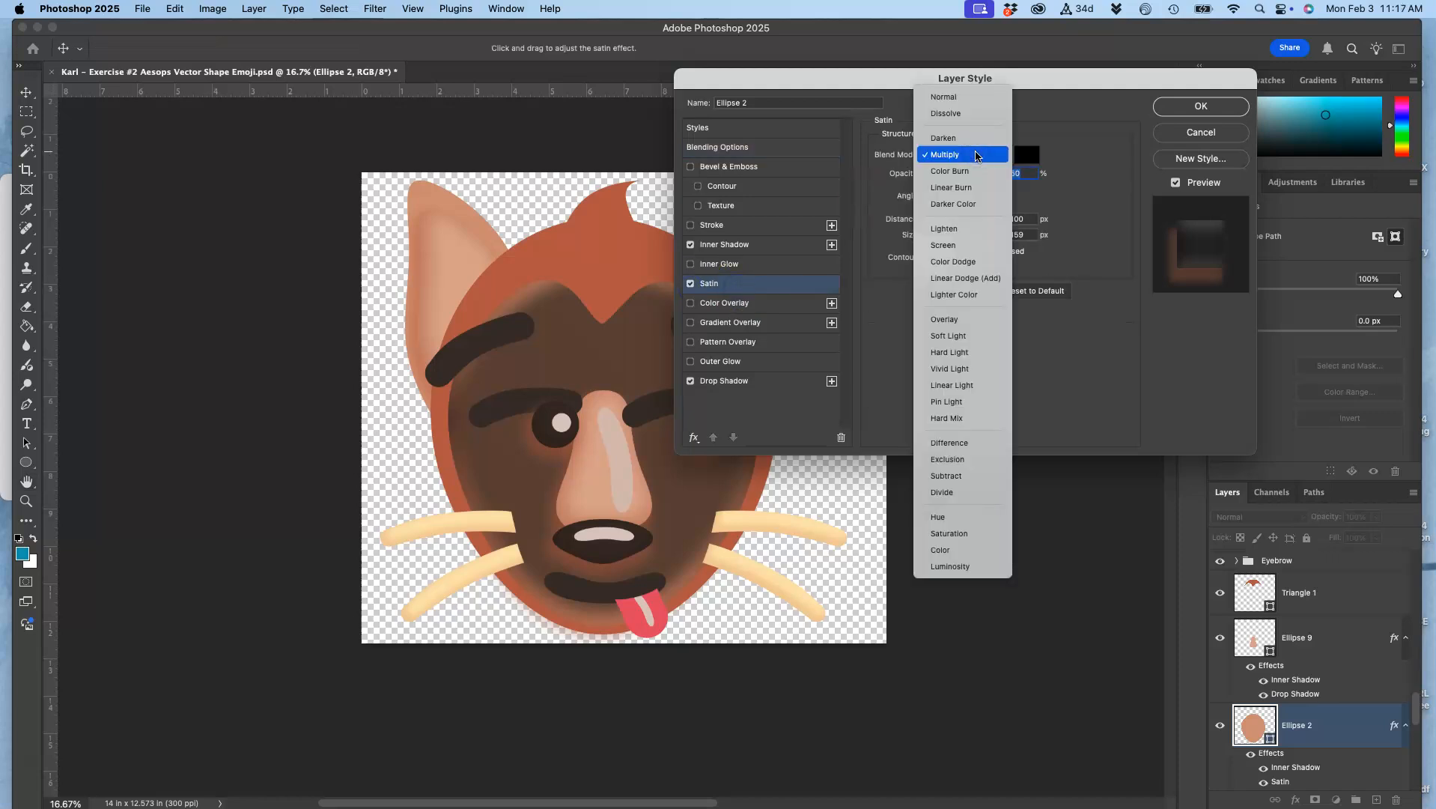
{"action": "left_click", "coordinate": [965, 228]}
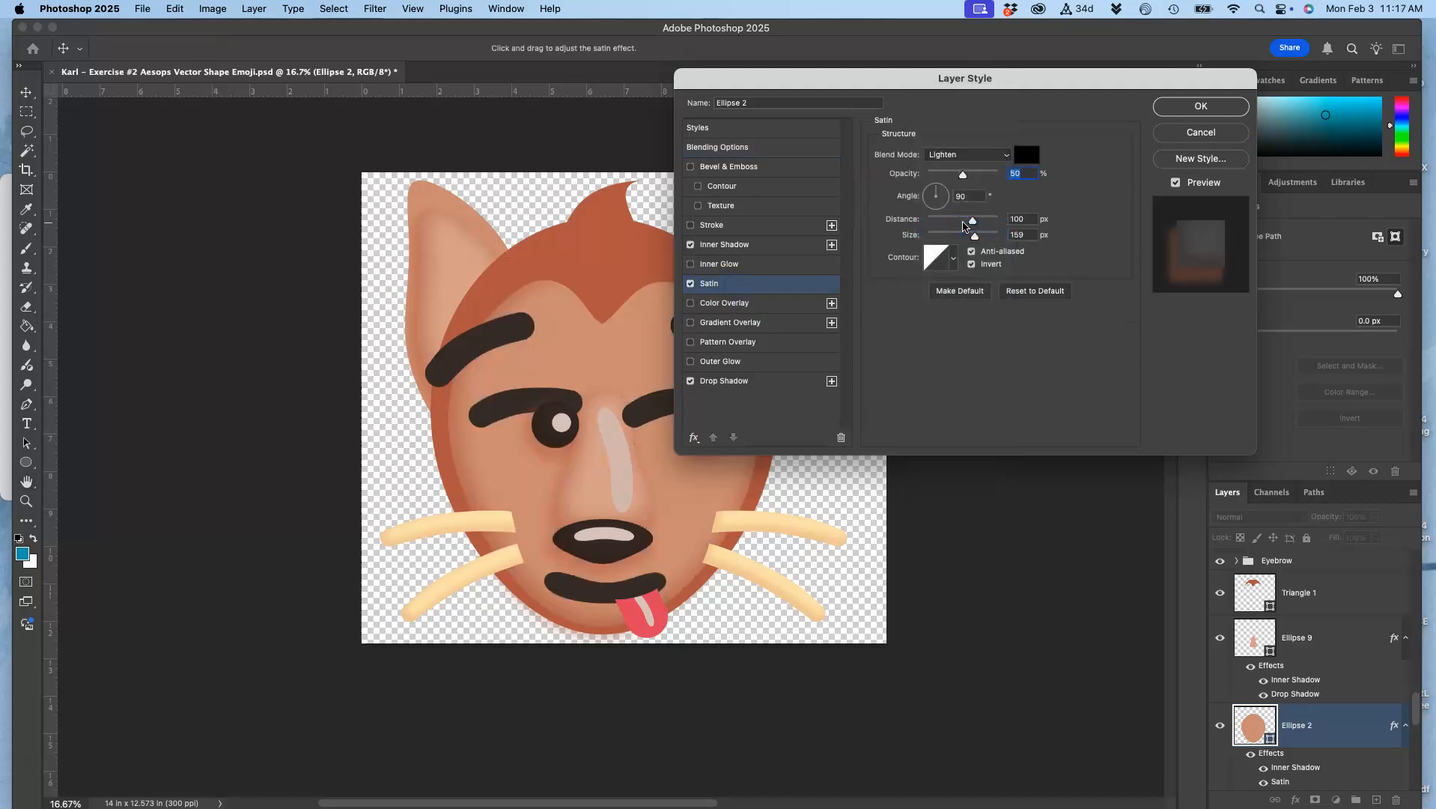
{"action": "left_click_drag", "start_coordinate": [972, 178], "coordinate": [995, 179]}
Change the Satin colour to a light pinkish beige, lower its opacity to 40% and apply the layer style
{"action": "left_click", "coordinate": [1026, 155]}
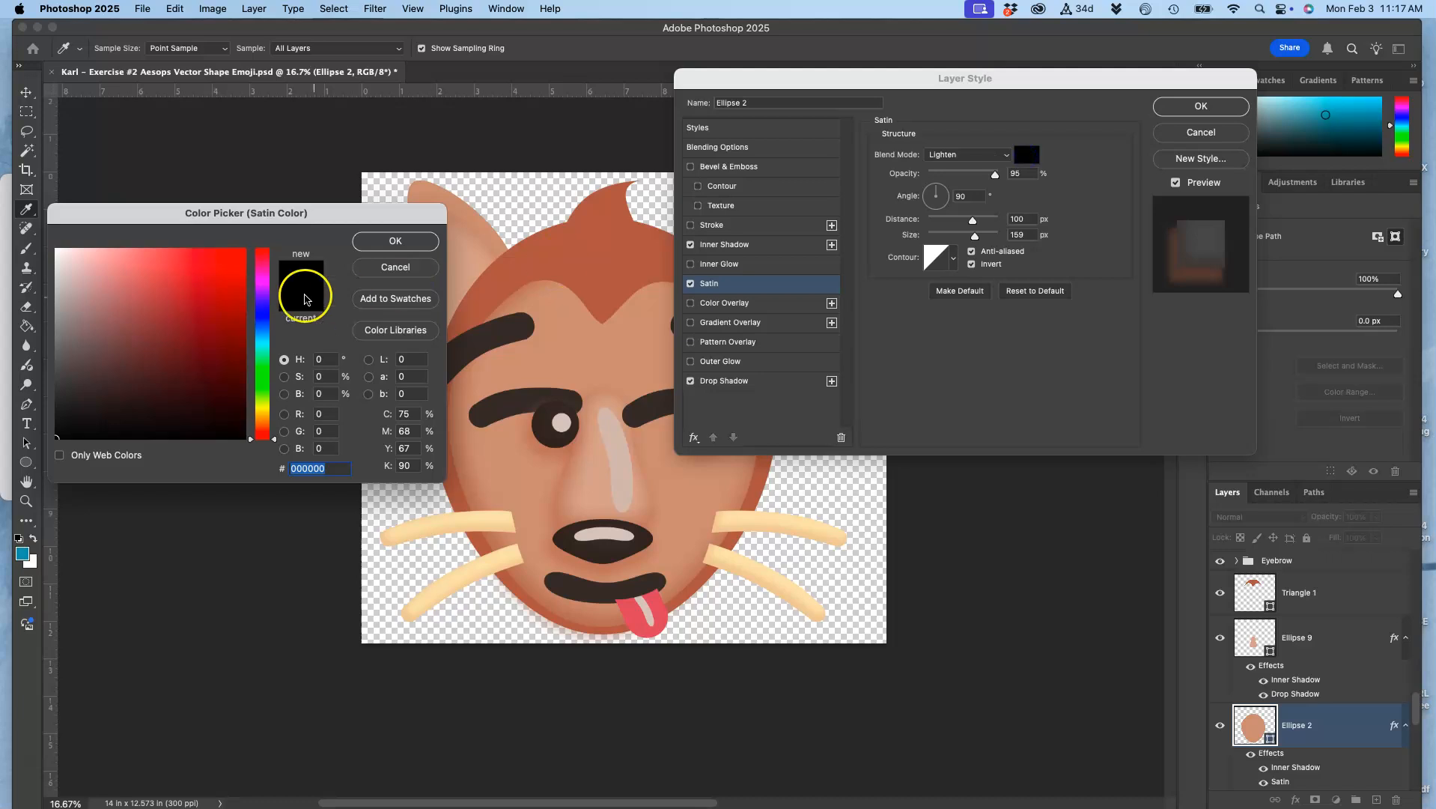
{"action": "left_click", "coordinate": [60, 255]}
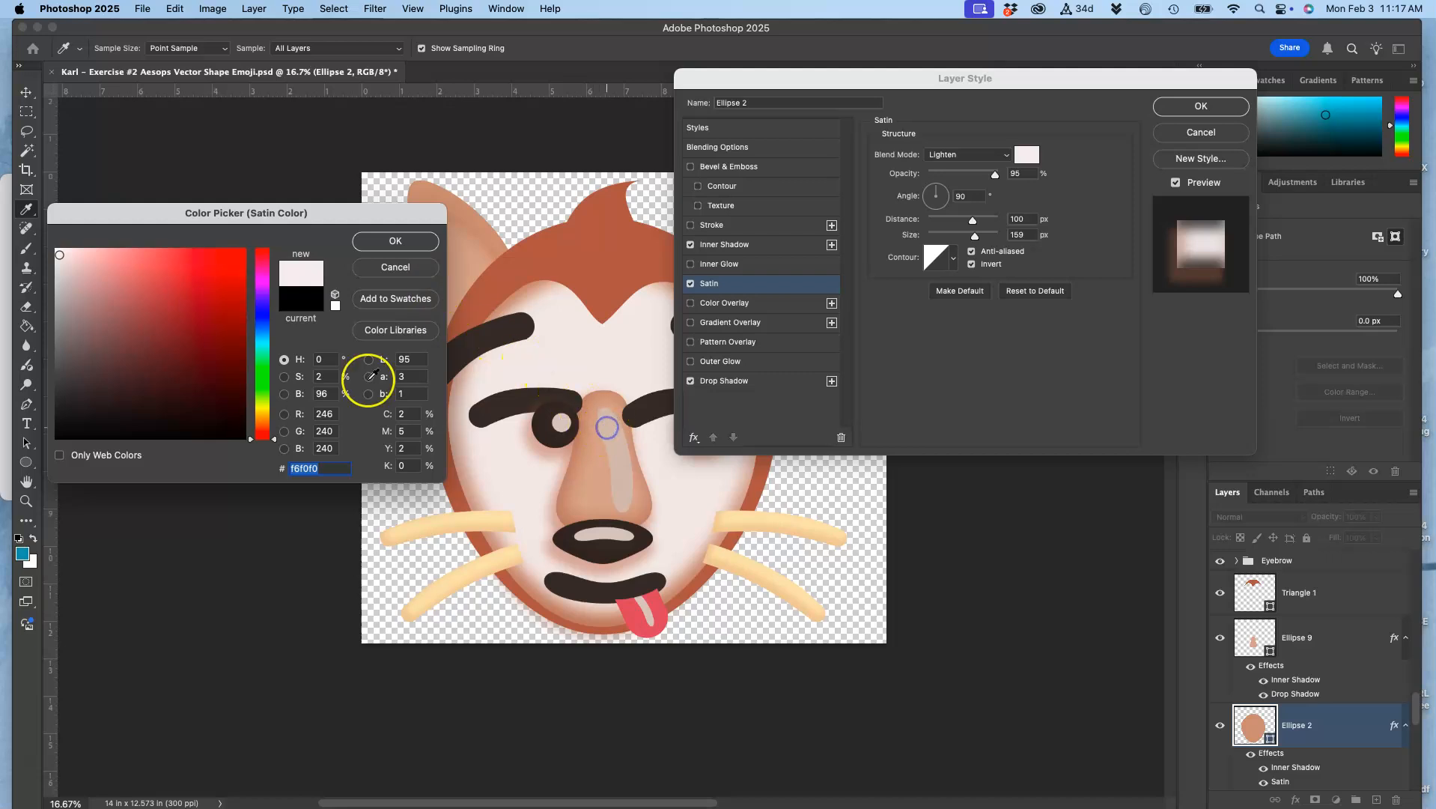
{"action": "left_click", "coordinate": [155, 306]}
{"action": "left_click", "coordinate": [395, 243]}
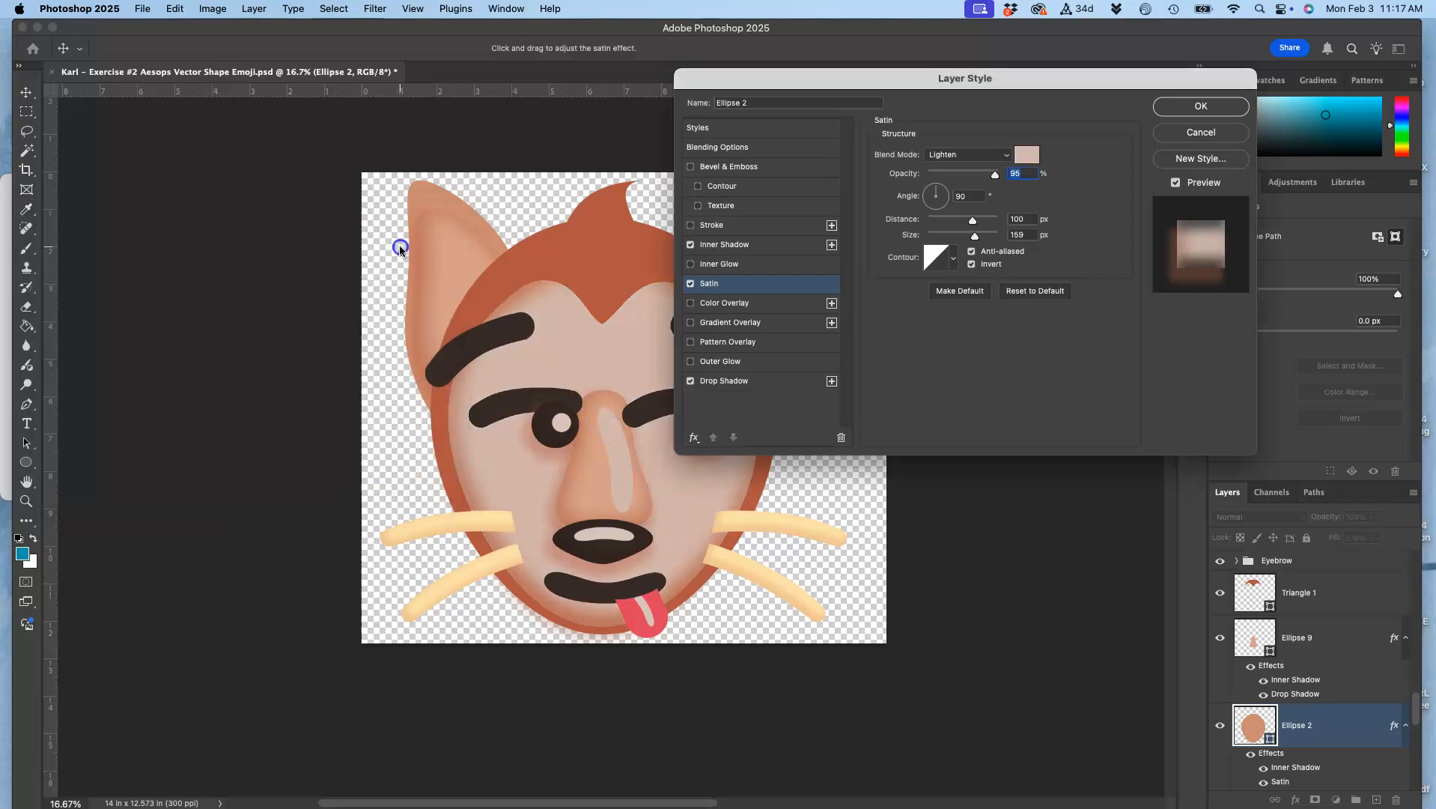
{"action": "left_click_drag", "start_coordinate": [994, 176], "coordinate": [957, 178]}
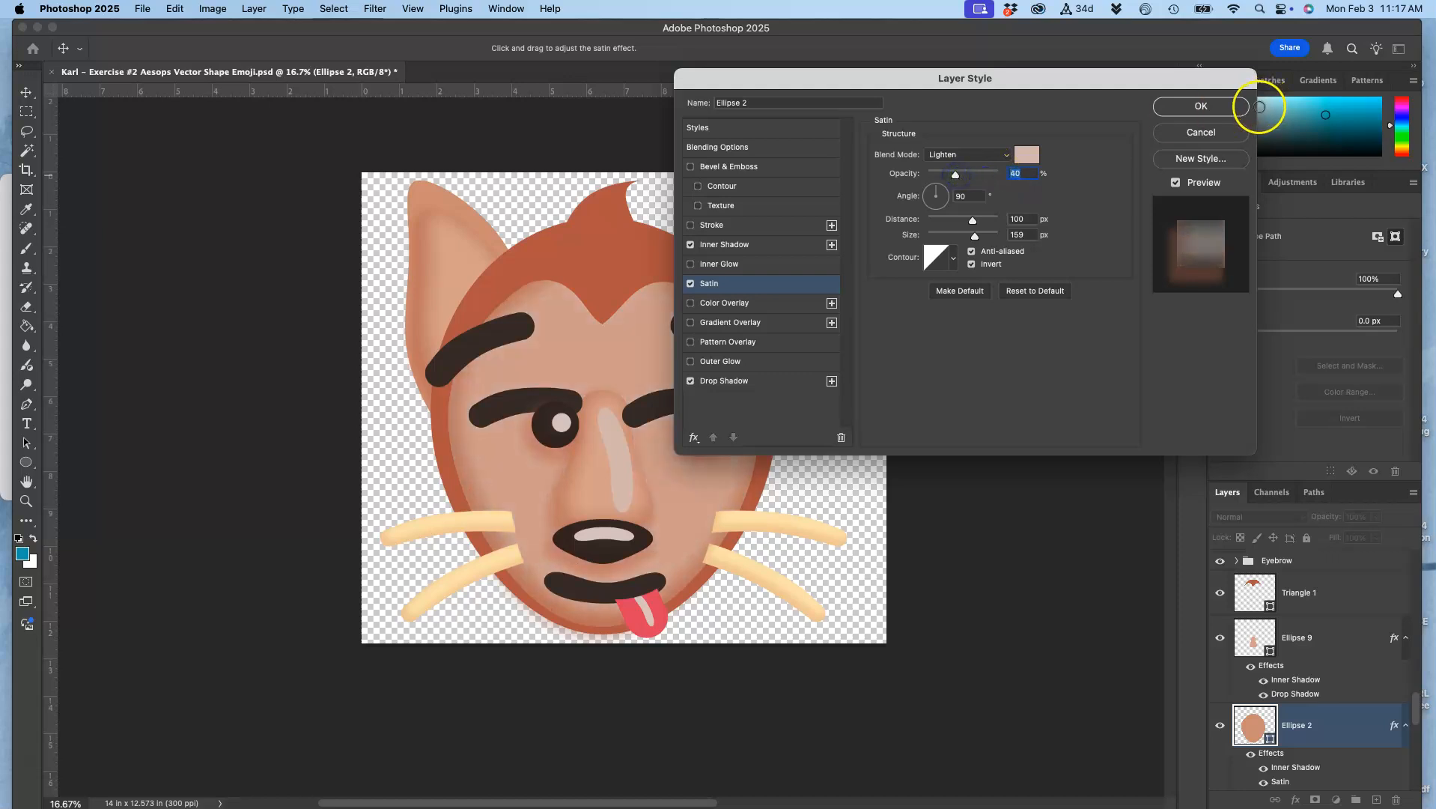
{"action": "left_click", "coordinate": [1225, 106]}
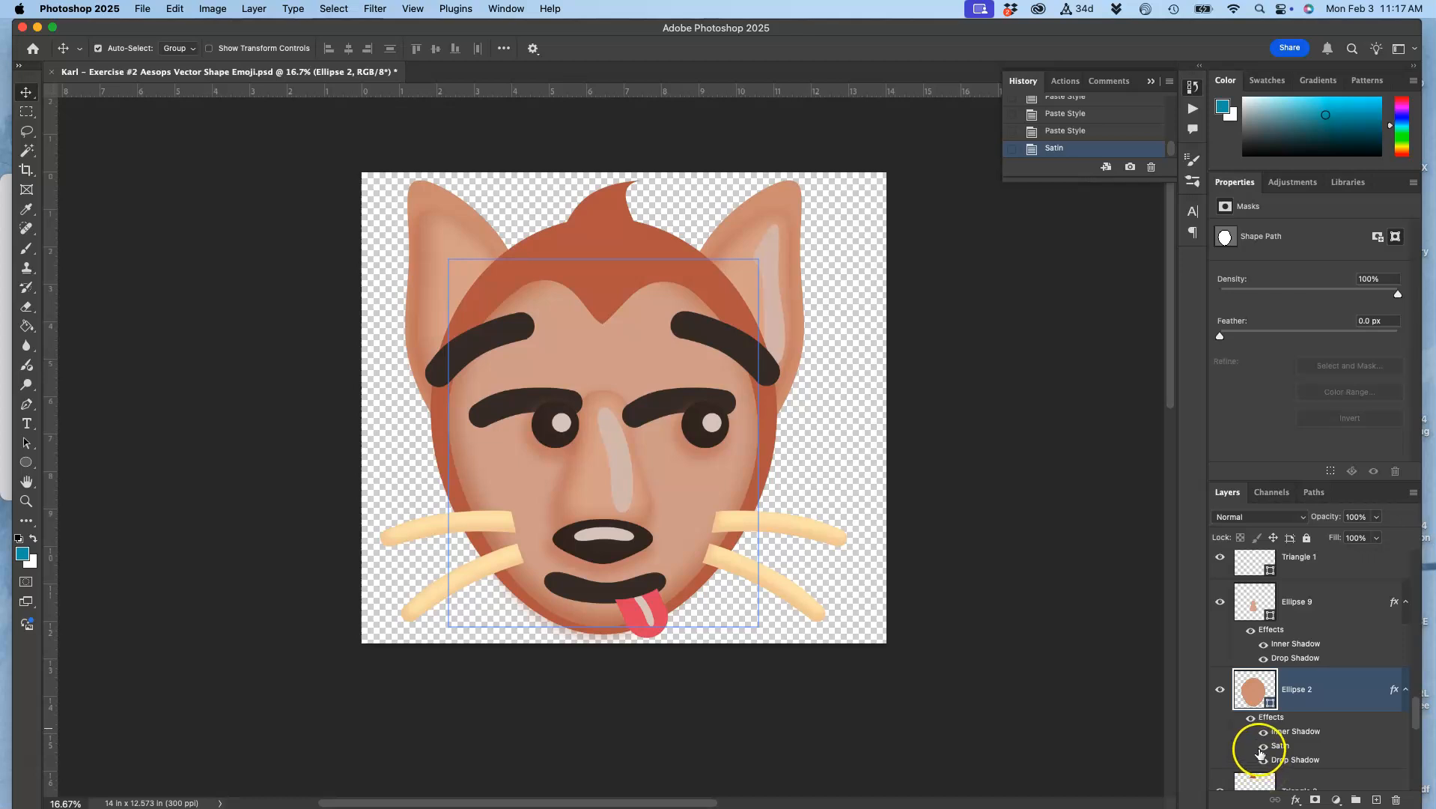
Compare the face with and without the Satin effect, and with and without all effects of Ellipse 2
{"action": "left_click", "coordinate": [1262, 746]}
{"action": "left_click", "coordinate": [1262, 746]}
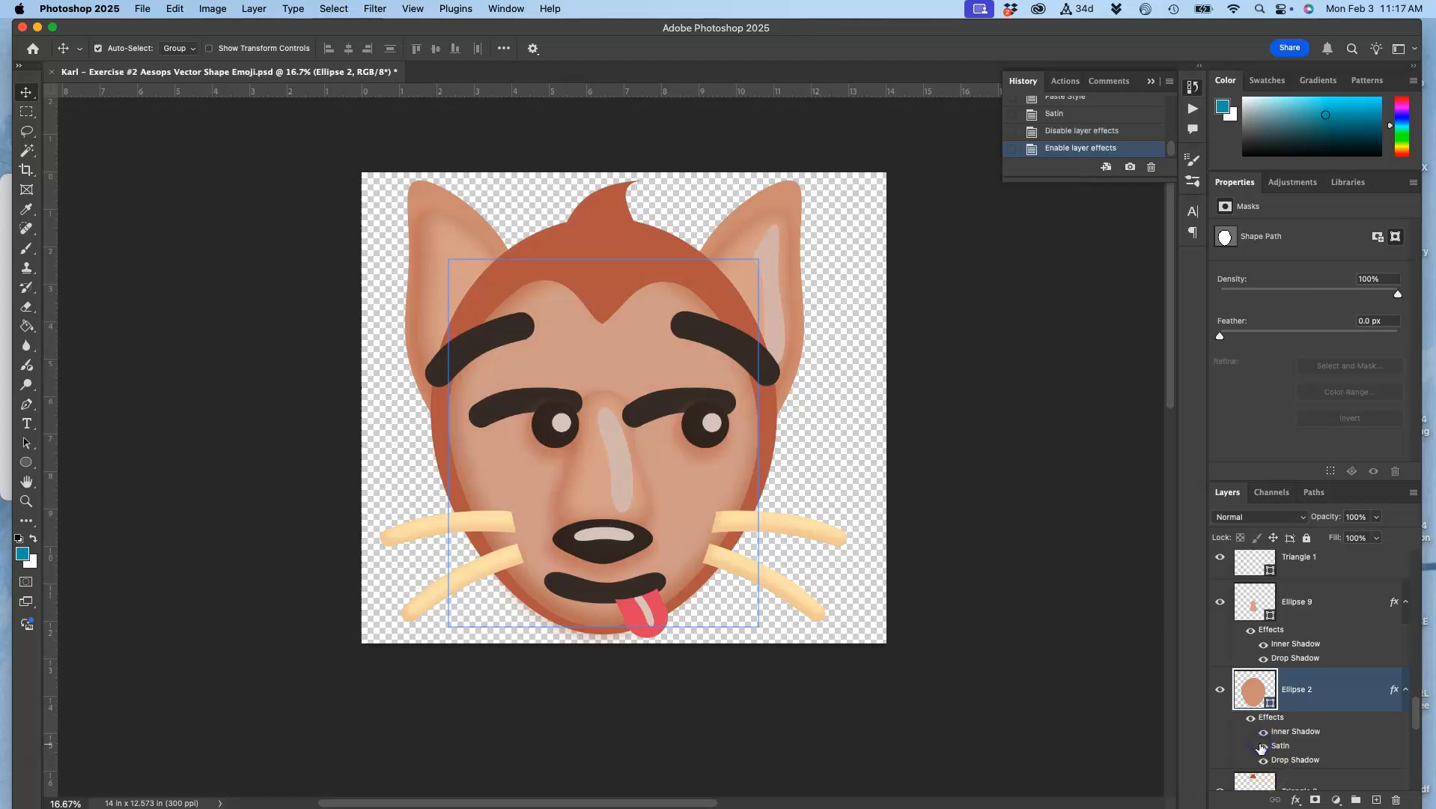
{"action": "left_click", "coordinate": [1262, 746]}
{"action": "left_click", "coordinate": [1262, 745]}
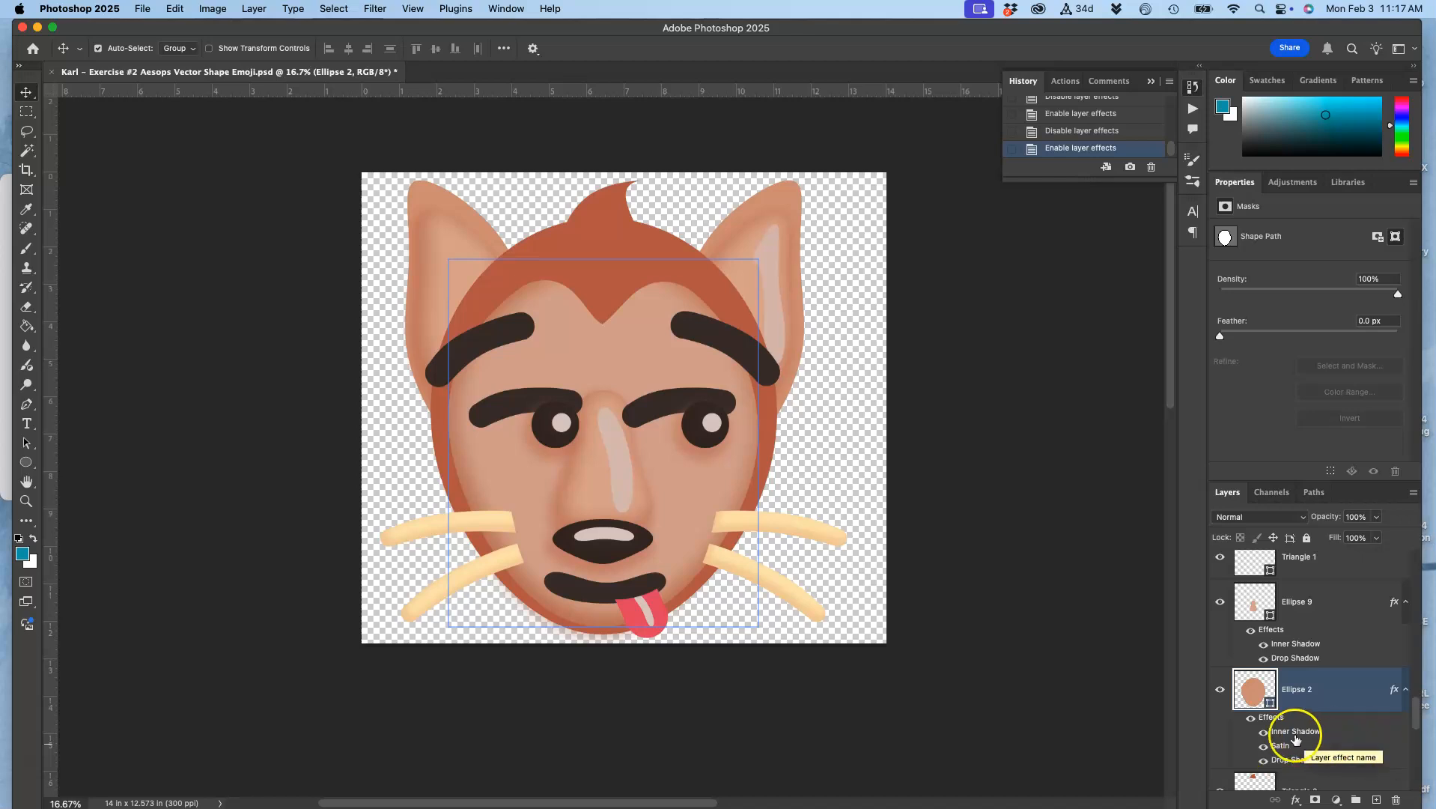
{"action": "left_click", "coordinate": [1251, 718]}
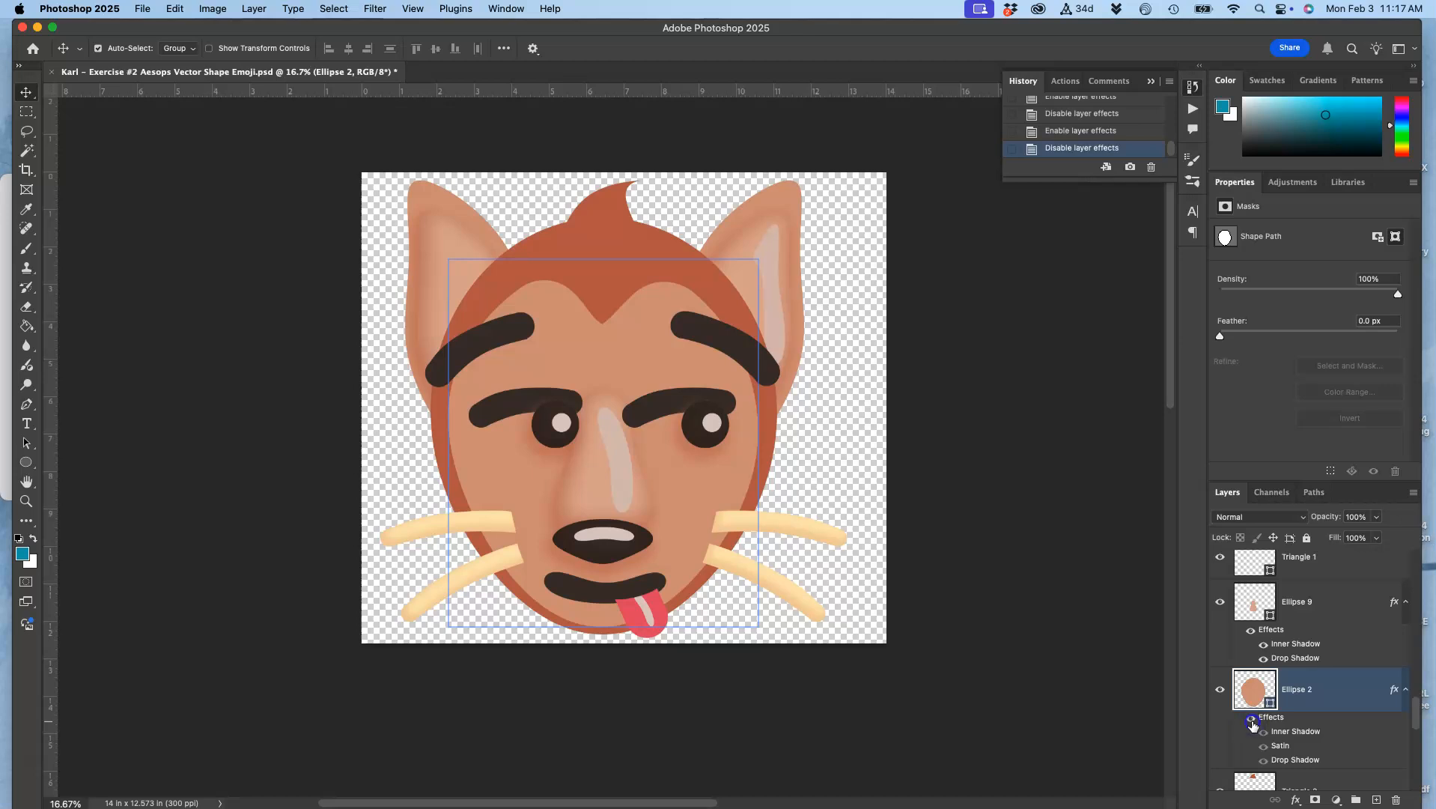
{"action": "left_click", "coordinate": [1251, 718]}
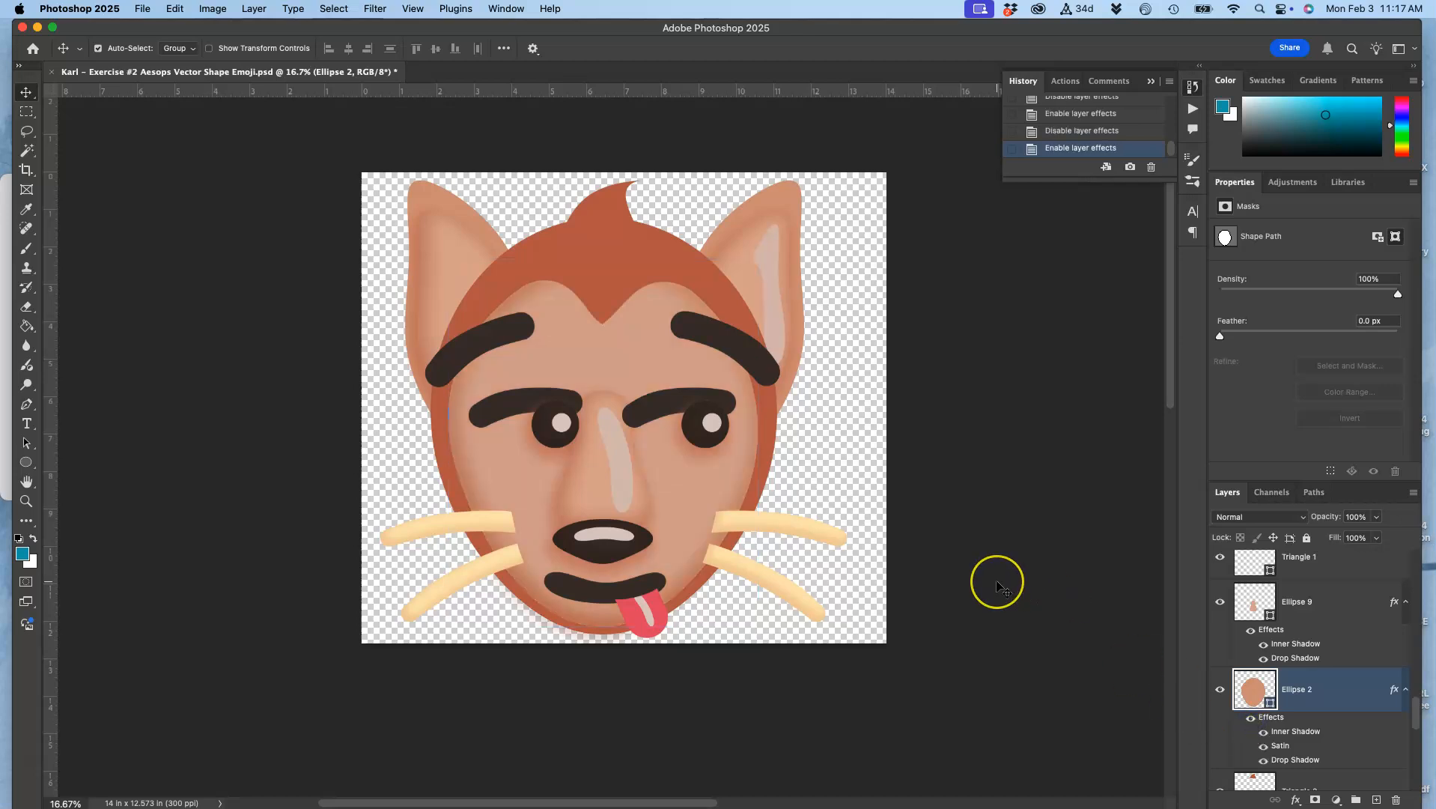
Reopen the layer style of Ellipse 2 and add a Bevel & Emboss effect with Texture
{"action": "scroll", "coordinate": [998, 586], "scroll_direction": "down", "scroll_amount": 3}
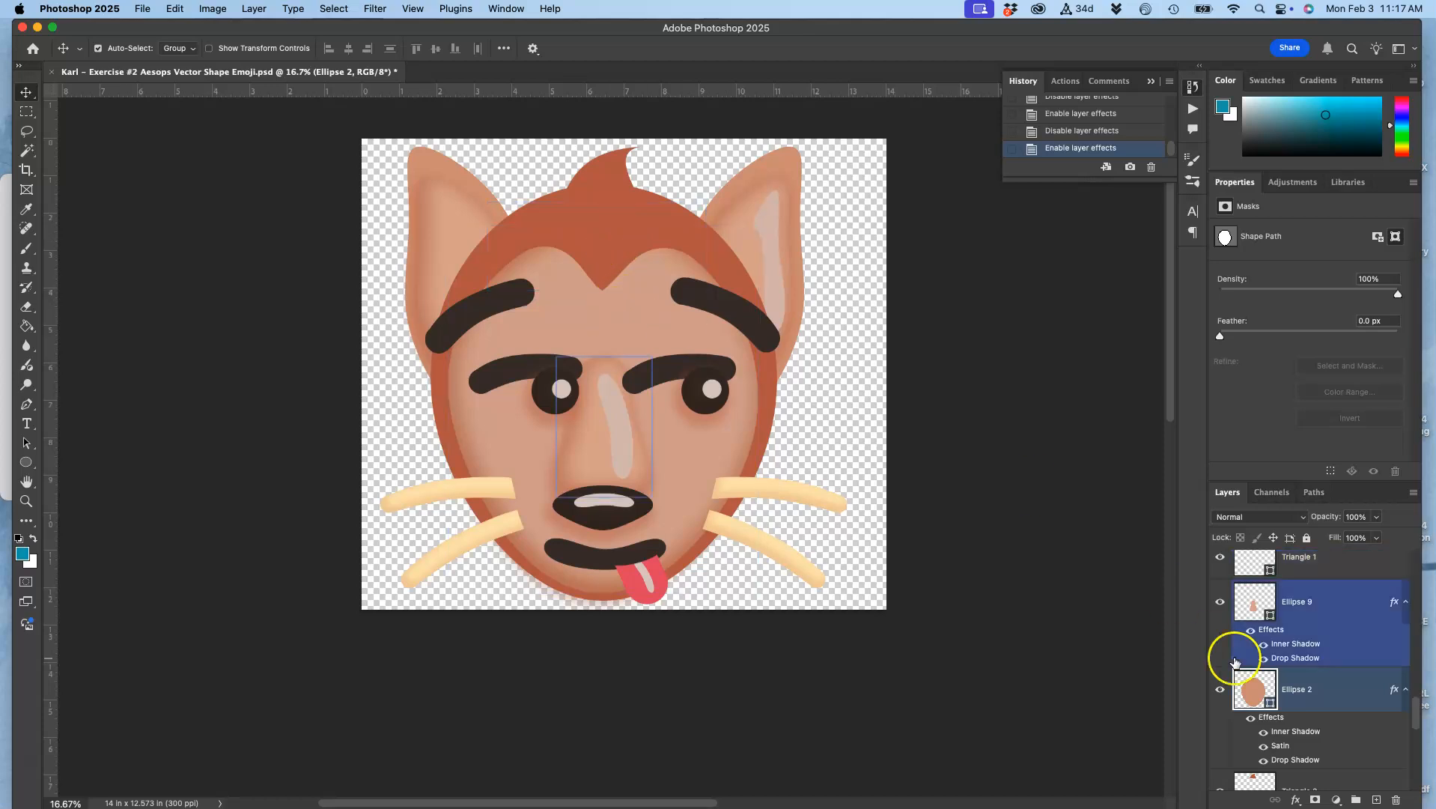
{"action": "double_click", "coordinate": [1271, 718]}
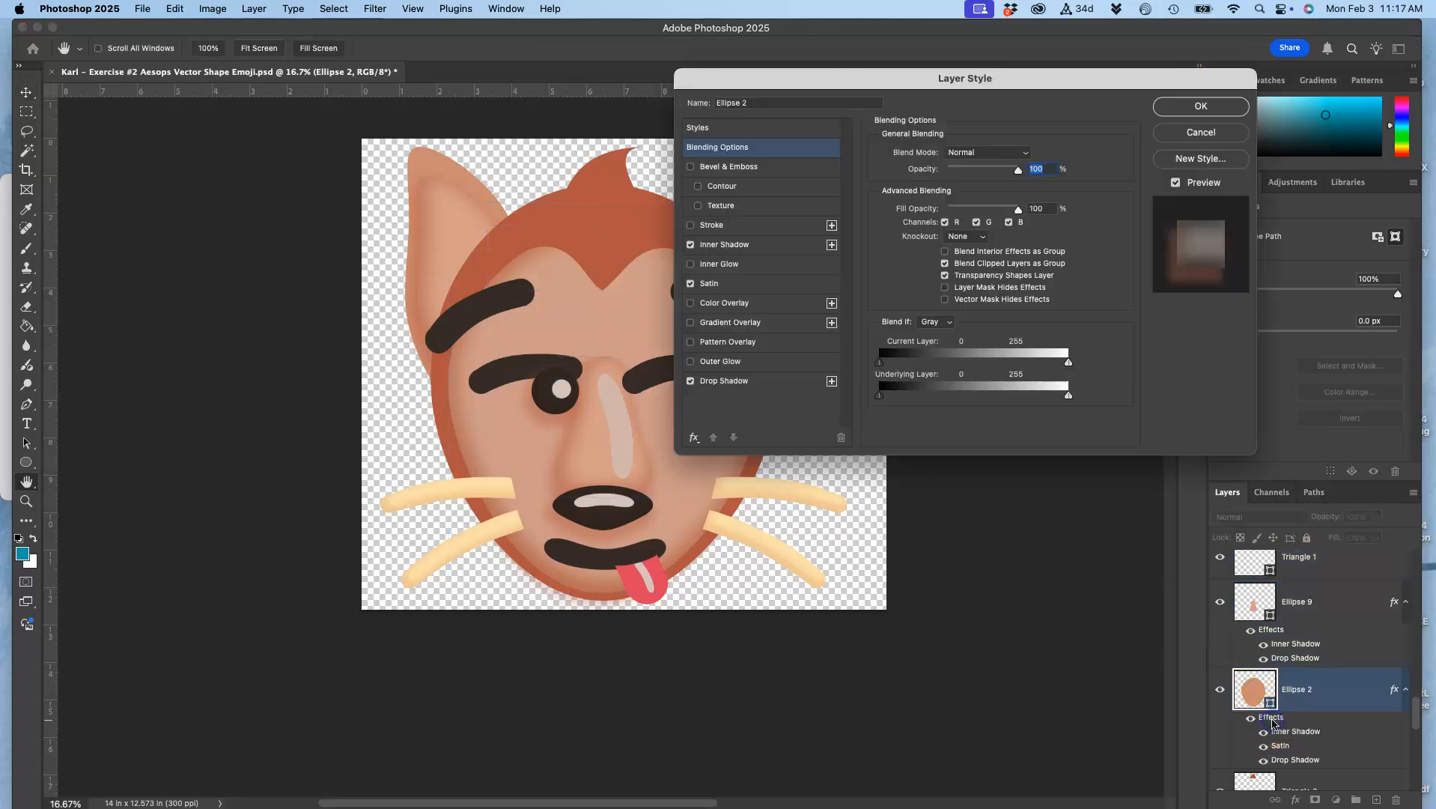
{"action": "left_click", "coordinate": [698, 207]}
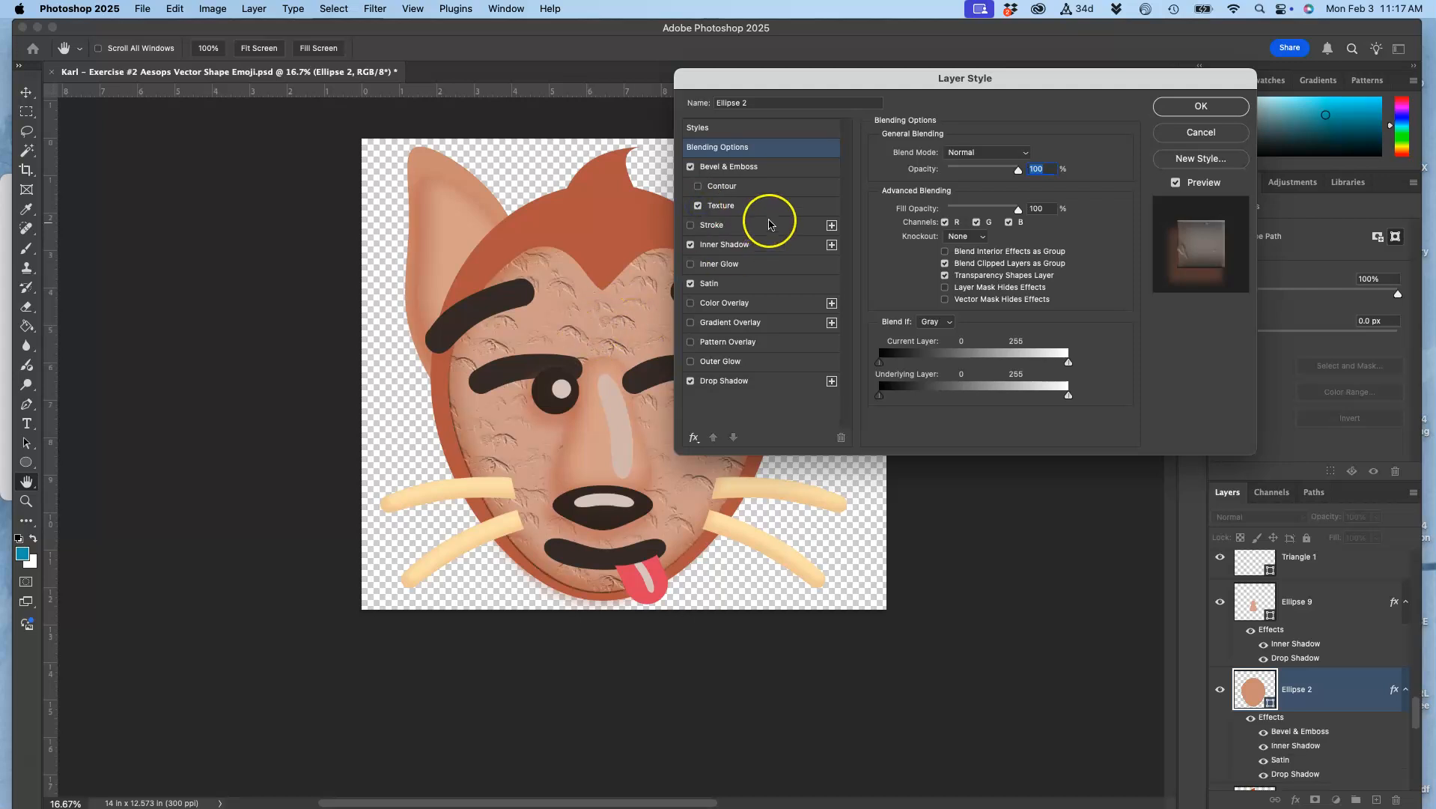
{"action": "left_click", "coordinate": [737, 206]}
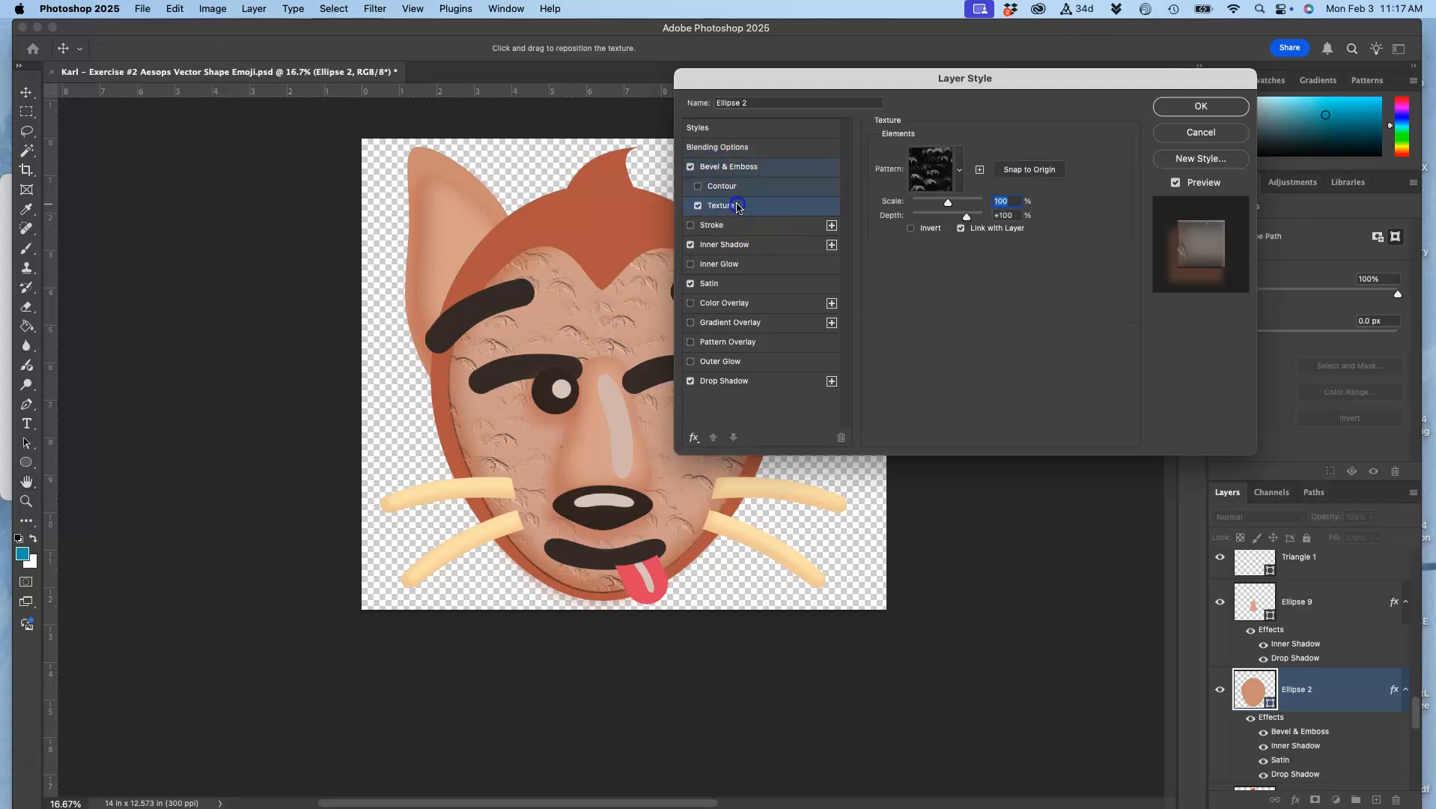
Try the texture patterns in the Water group and choose the first, dark blue one
{"action": "left_click", "coordinate": [961, 171]}
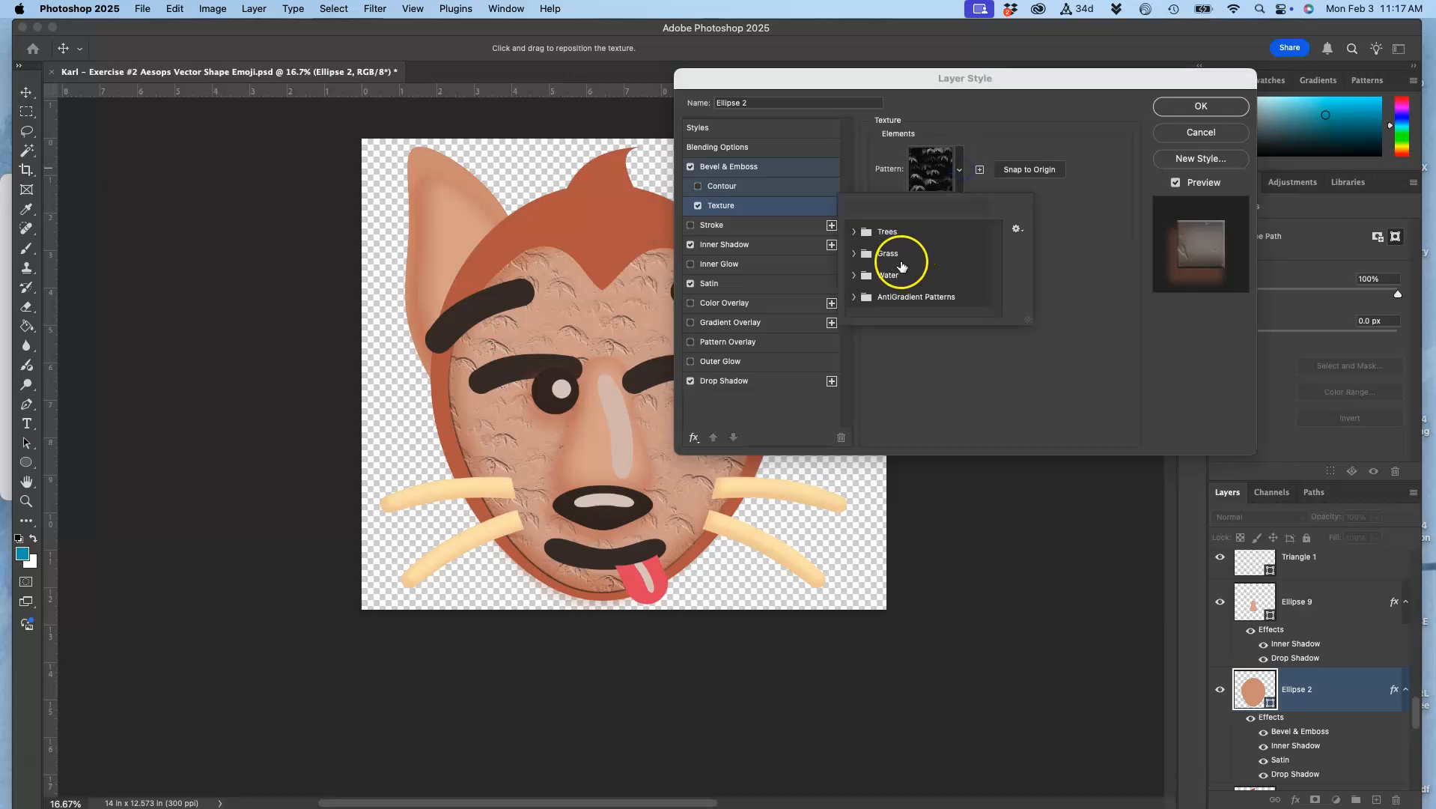
{"action": "left_click", "coordinate": [855, 277]}
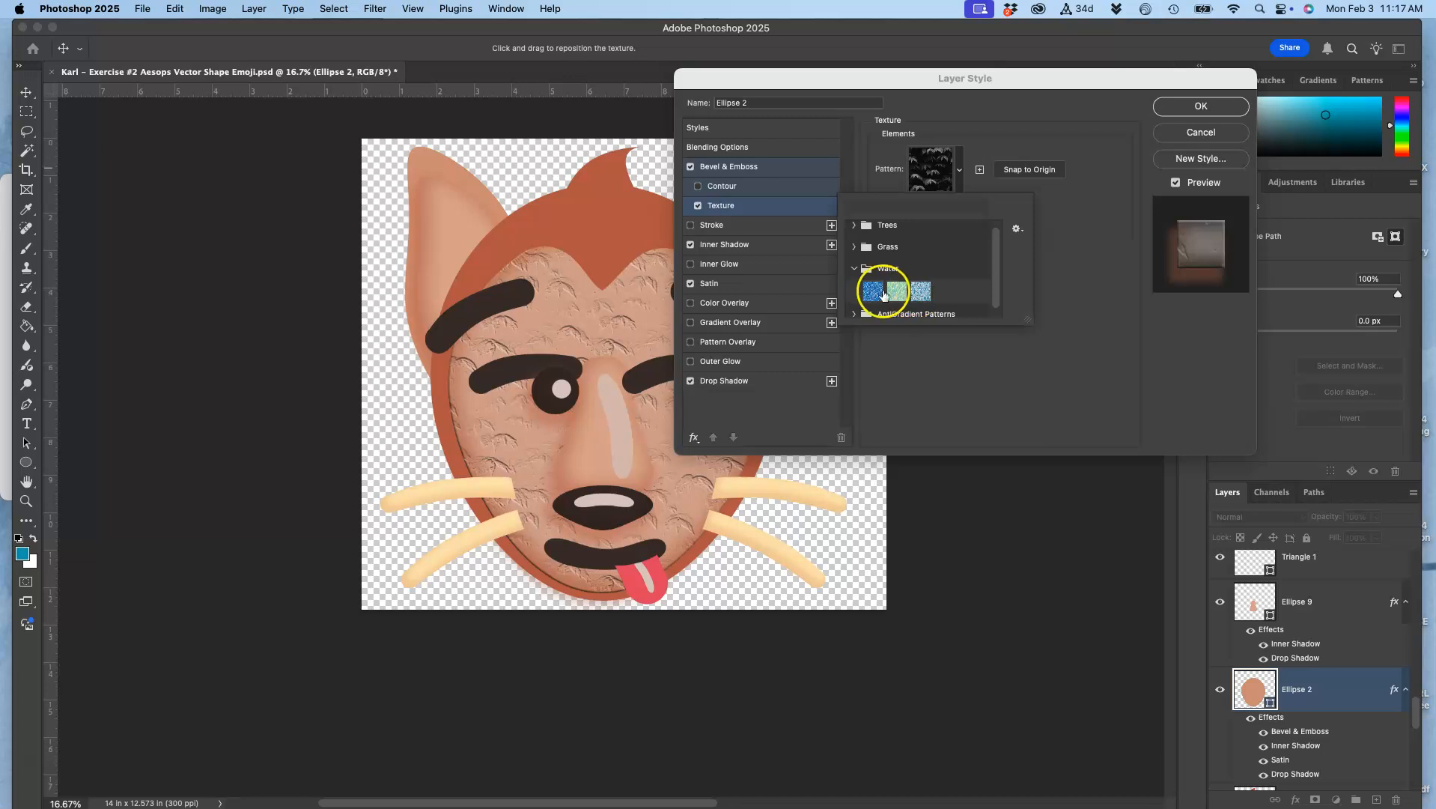
{"action": "left_click", "coordinate": [872, 291]}
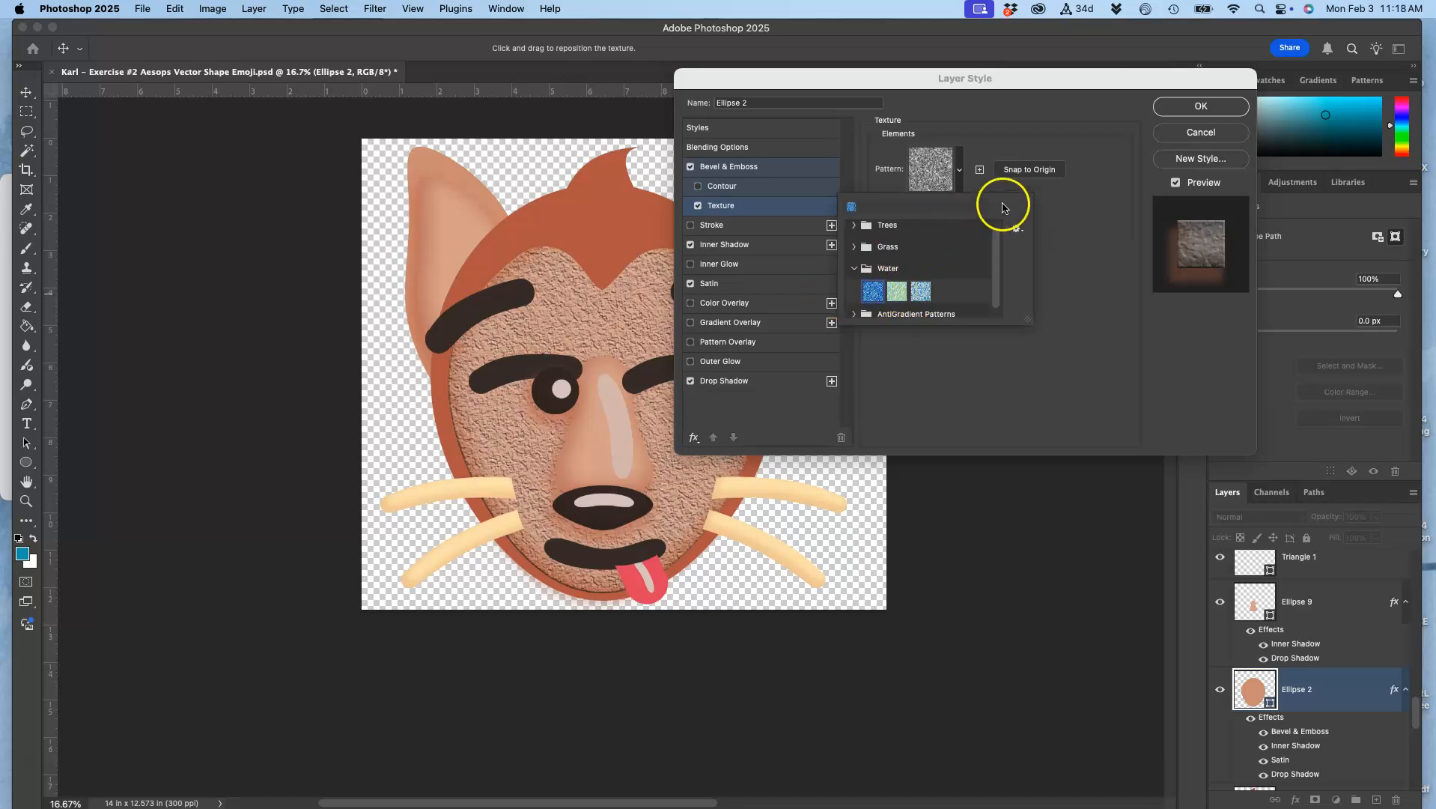
{"action": "left_click", "coordinate": [925, 291]}
{"action": "left_click", "coordinate": [871, 295]}
{"action": "left_click", "coordinate": [894, 293]}
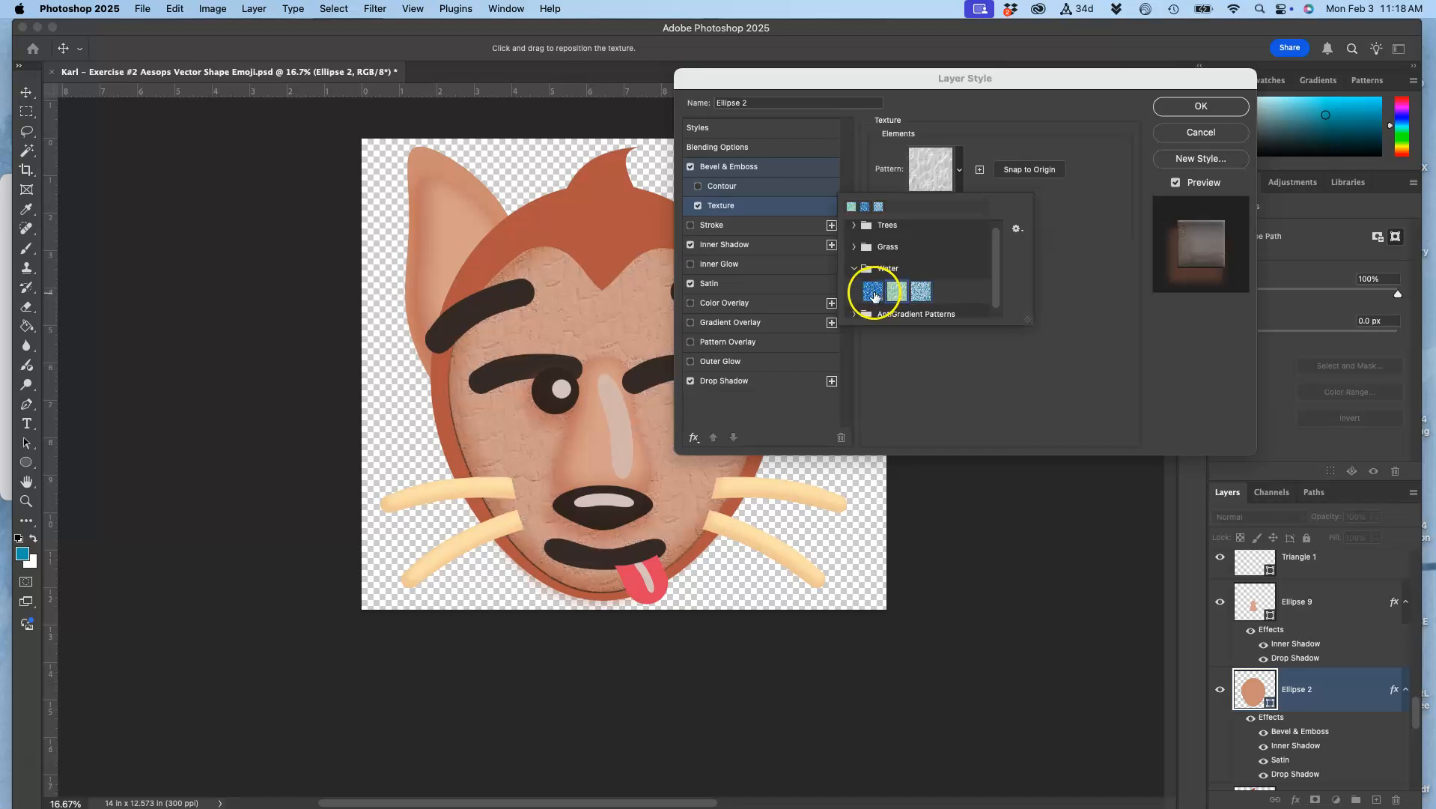
{"action": "left_click", "coordinate": [873, 295]}
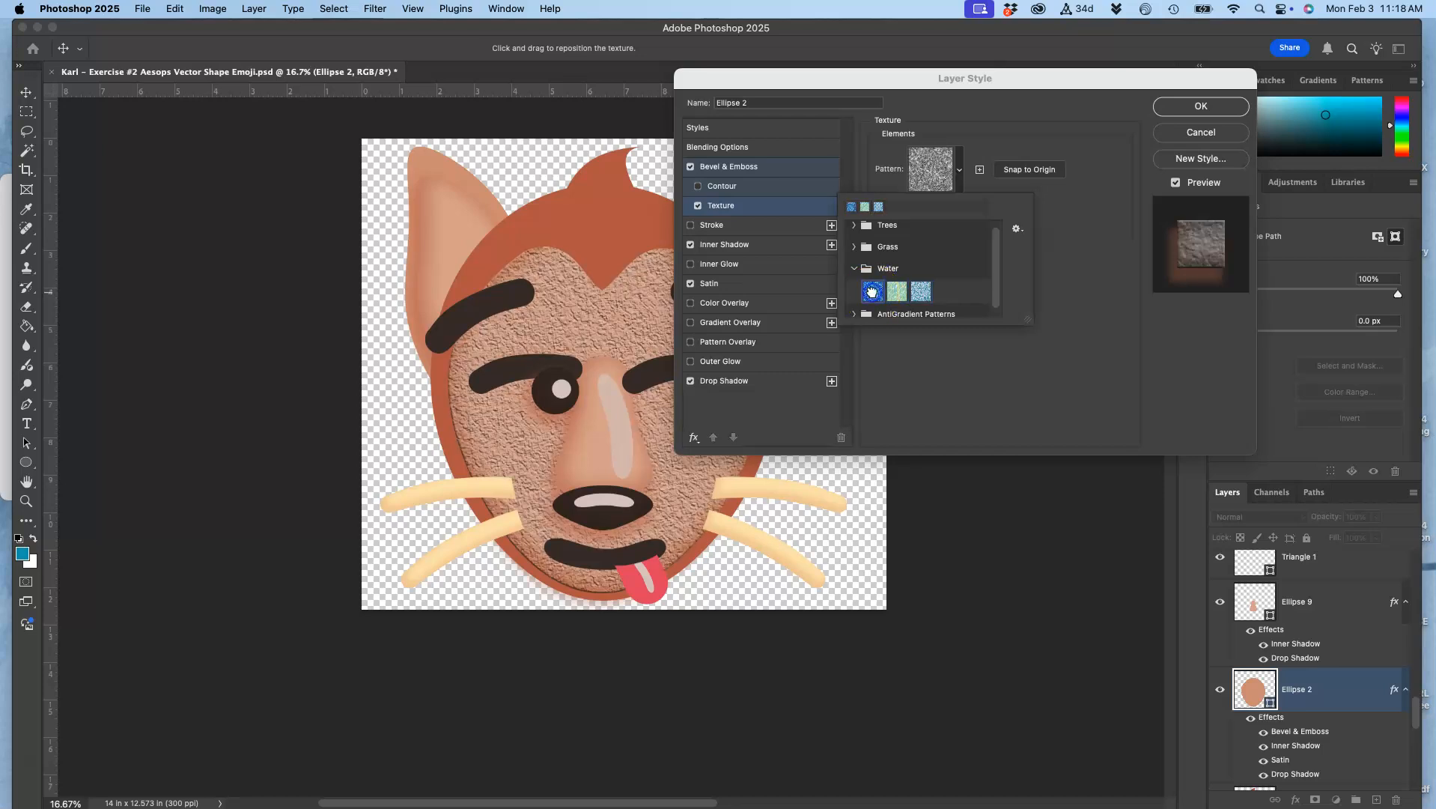
{"action": "left_click", "coordinate": [999, 190]}
Set the texture's scale to 1% and adjust its depth
{"action": "left_click_drag", "start_coordinate": [948, 203], "coordinate": [912, 207]}
{"action": "left_click", "coordinate": [930, 216]}
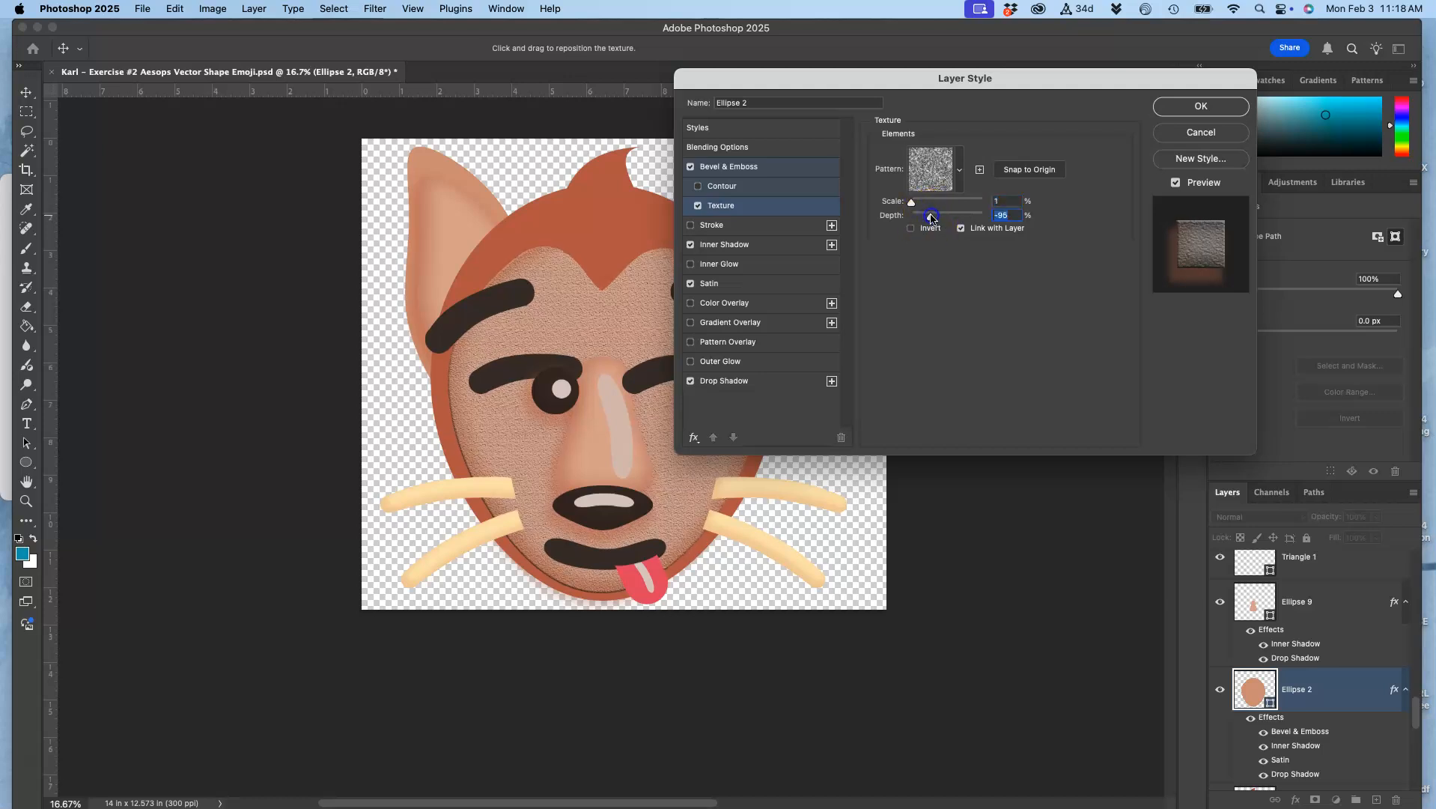
{"action": "left_click_drag", "start_coordinate": [925, 218], "coordinate": [963, 216]}
Reduce the Bevel & Emboss shadow opacity to 19% and apply the layer style
{"action": "left_click", "coordinate": [790, 166]}
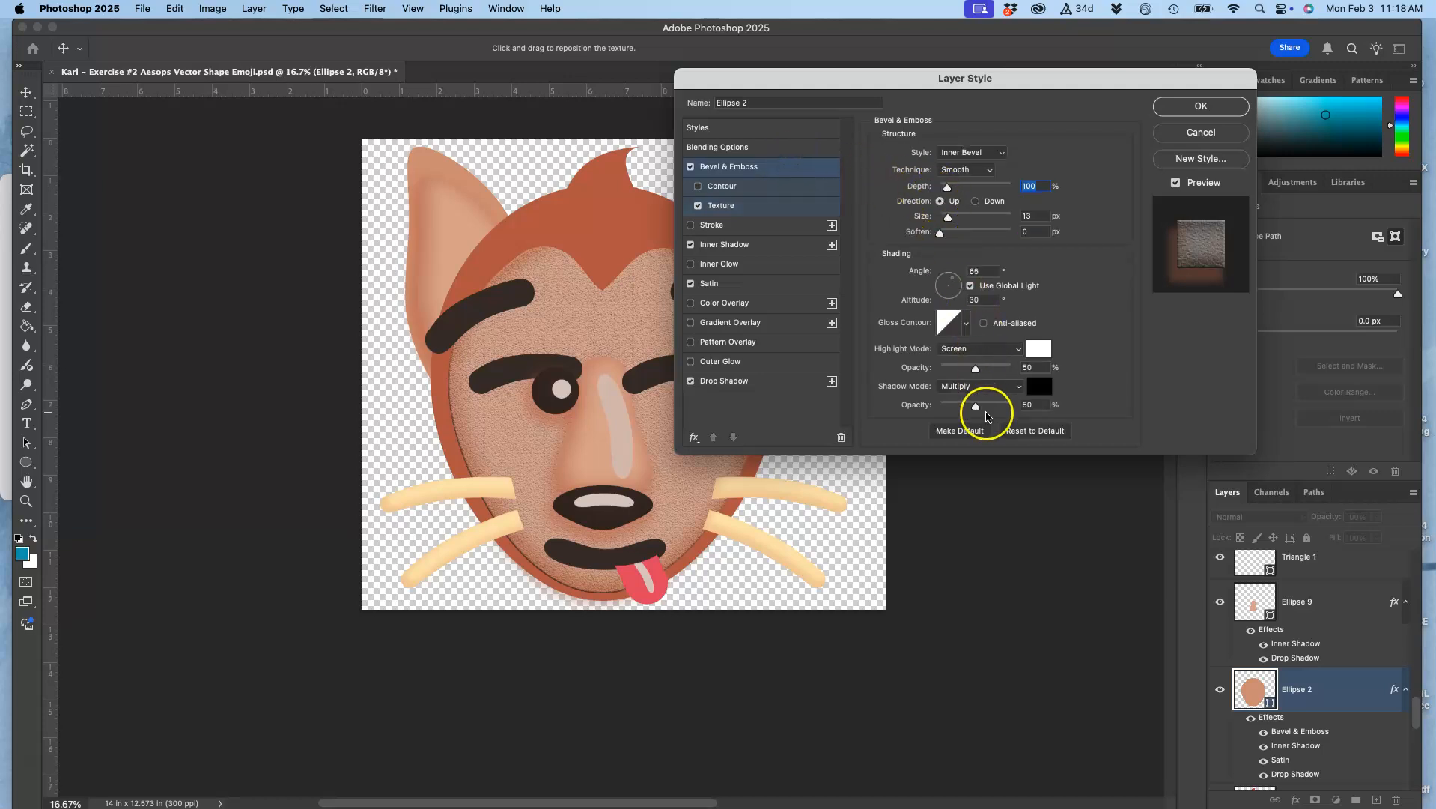
{"action": "left_click_drag", "start_coordinate": [976, 406], "coordinate": [954, 409]}
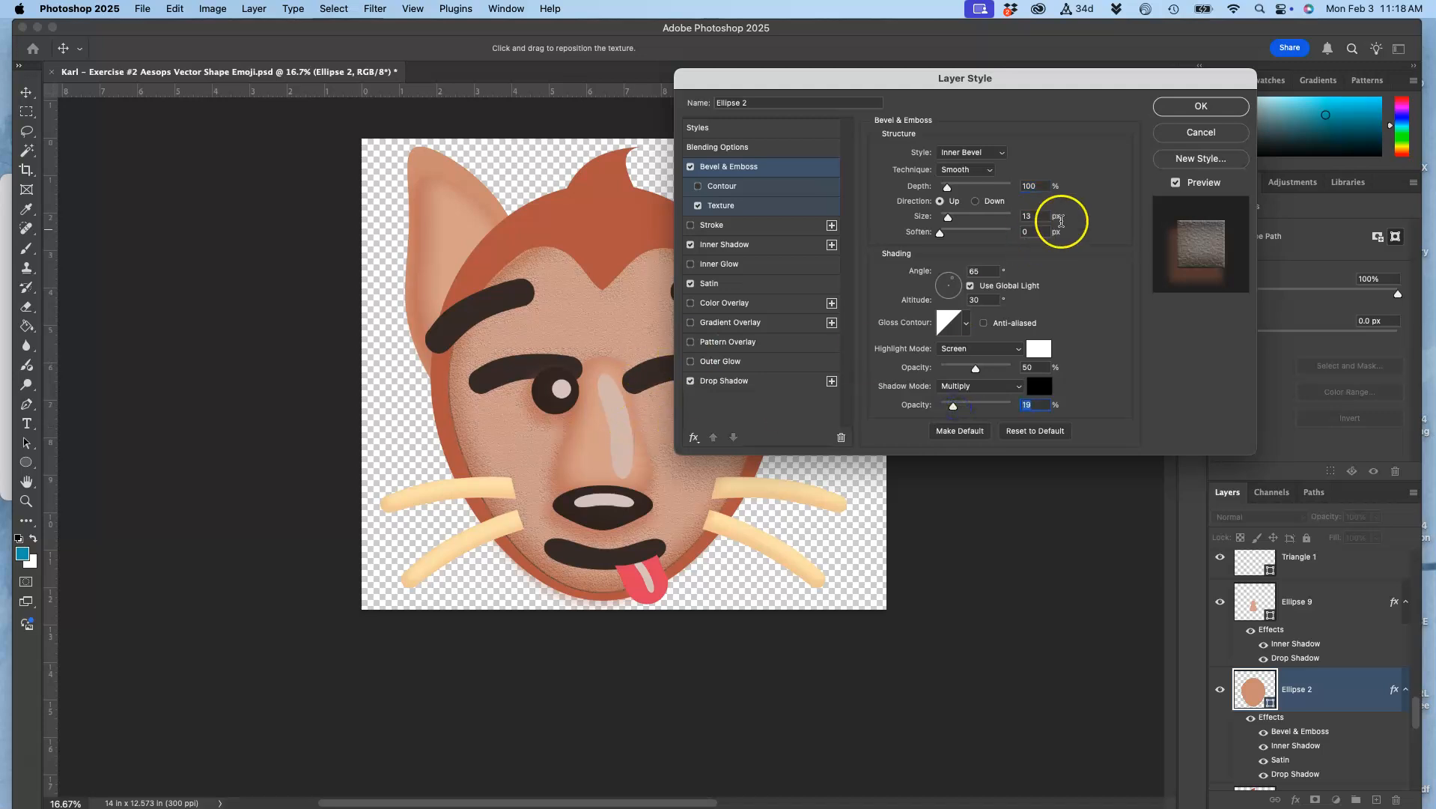
{"action": "left_click", "coordinate": [1214, 106]}
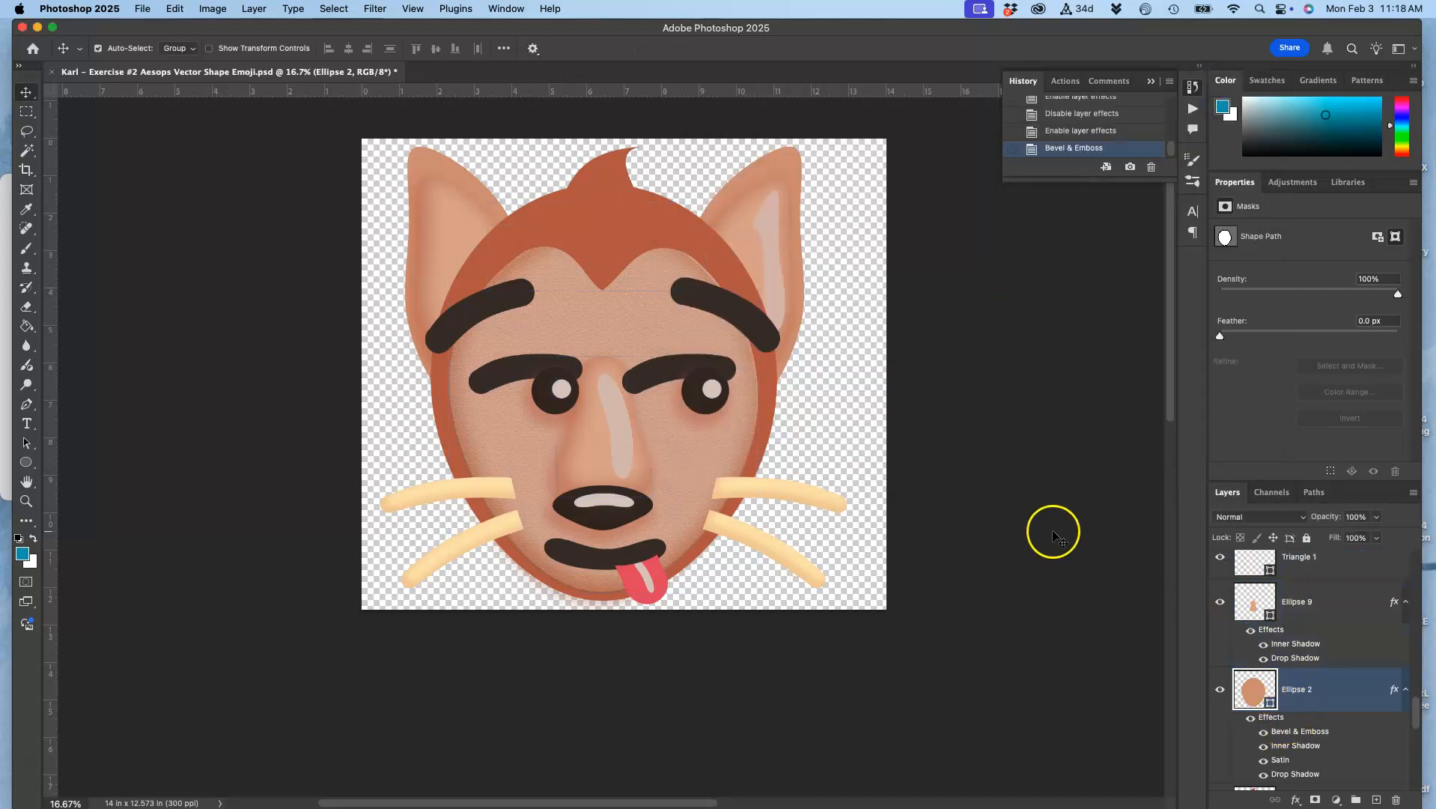
Copy the layer style of Ellipse 2 and paste it onto the inner ear shape Ellipse 3 copy 3
{"action": "right_click", "coordinate": [1319, 696]}
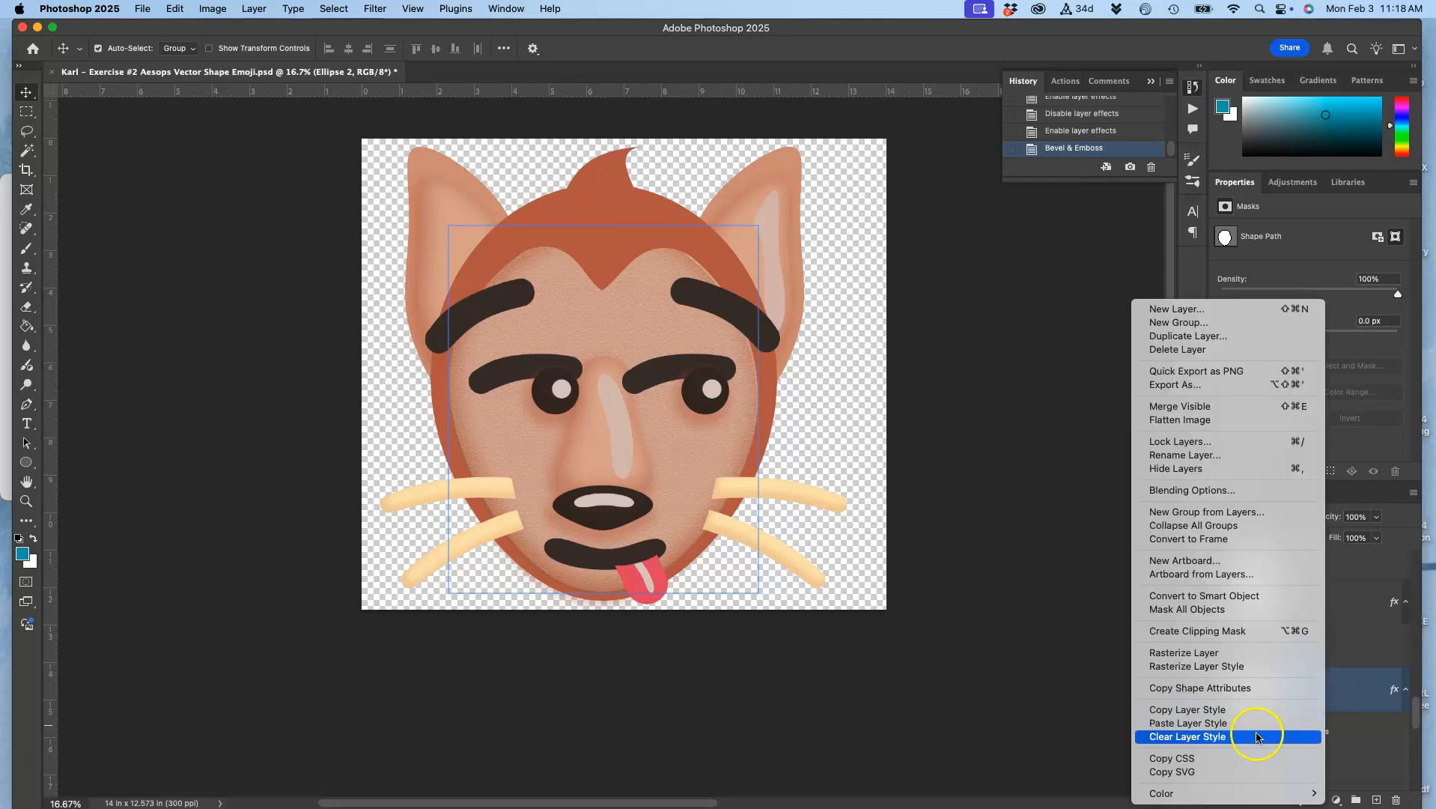
{"action": "left_click", "coordinate": [1219, 709]}
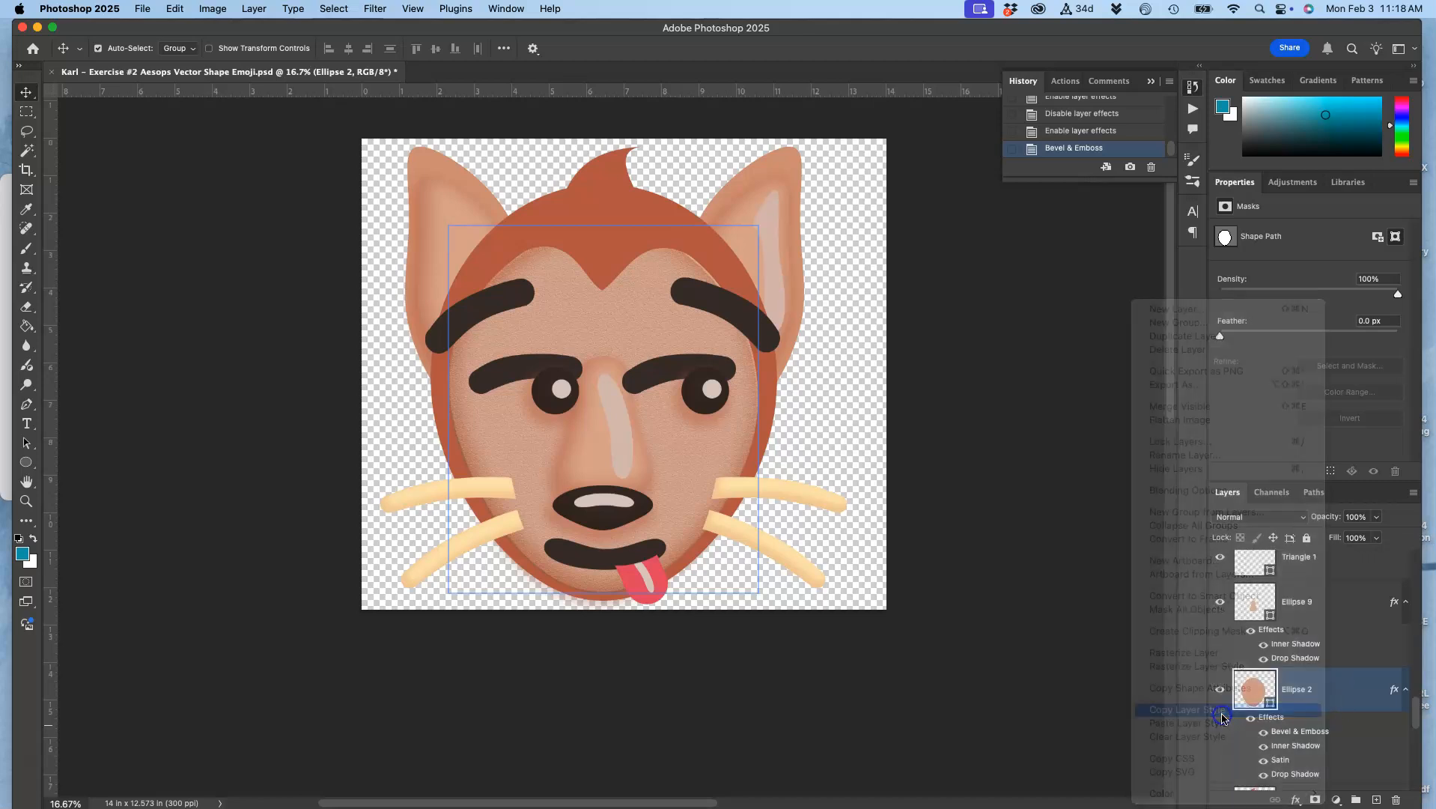
{"action": "left_click", "coordinate": [730, 219]}
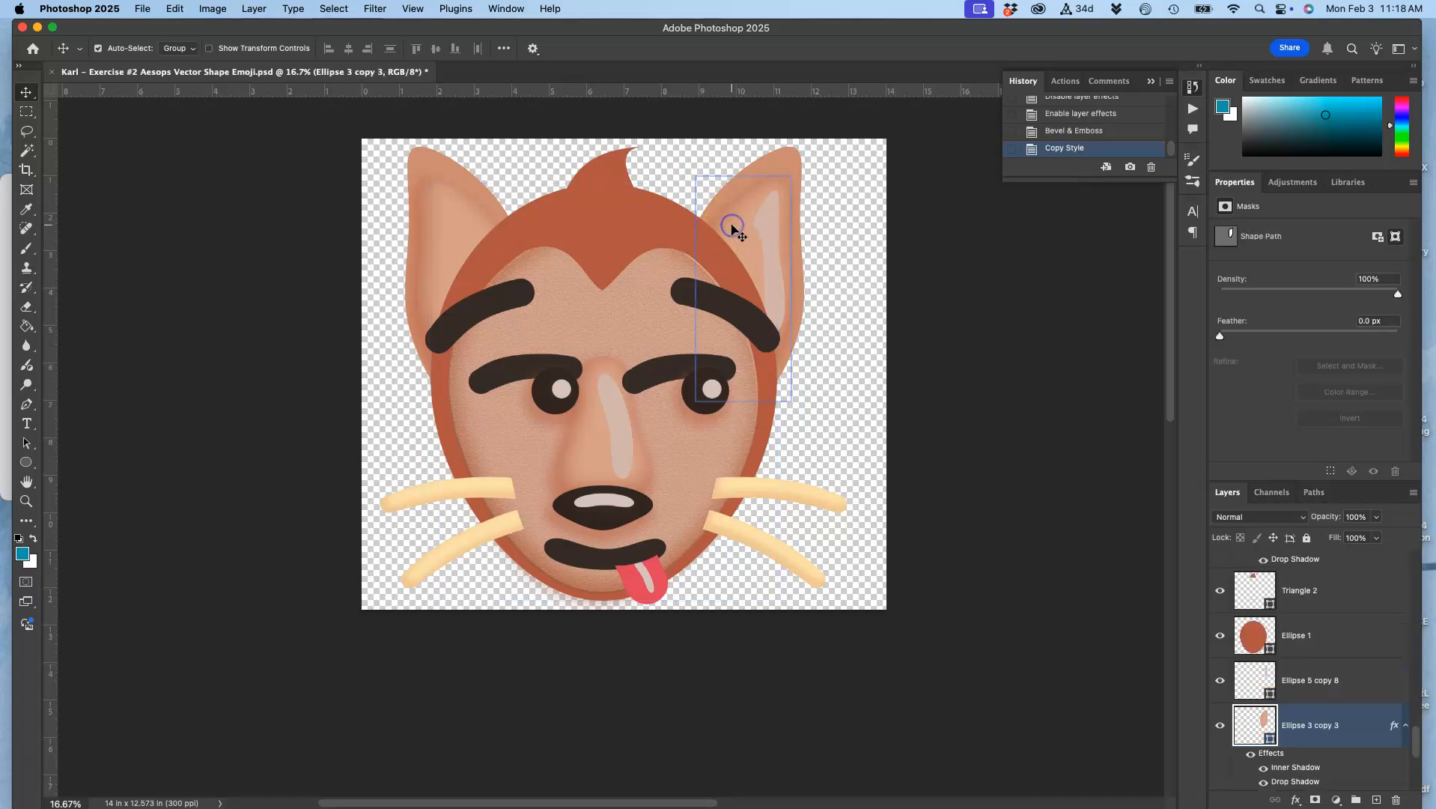
{"action": "right_click", "coordinate": [1308, 727]}
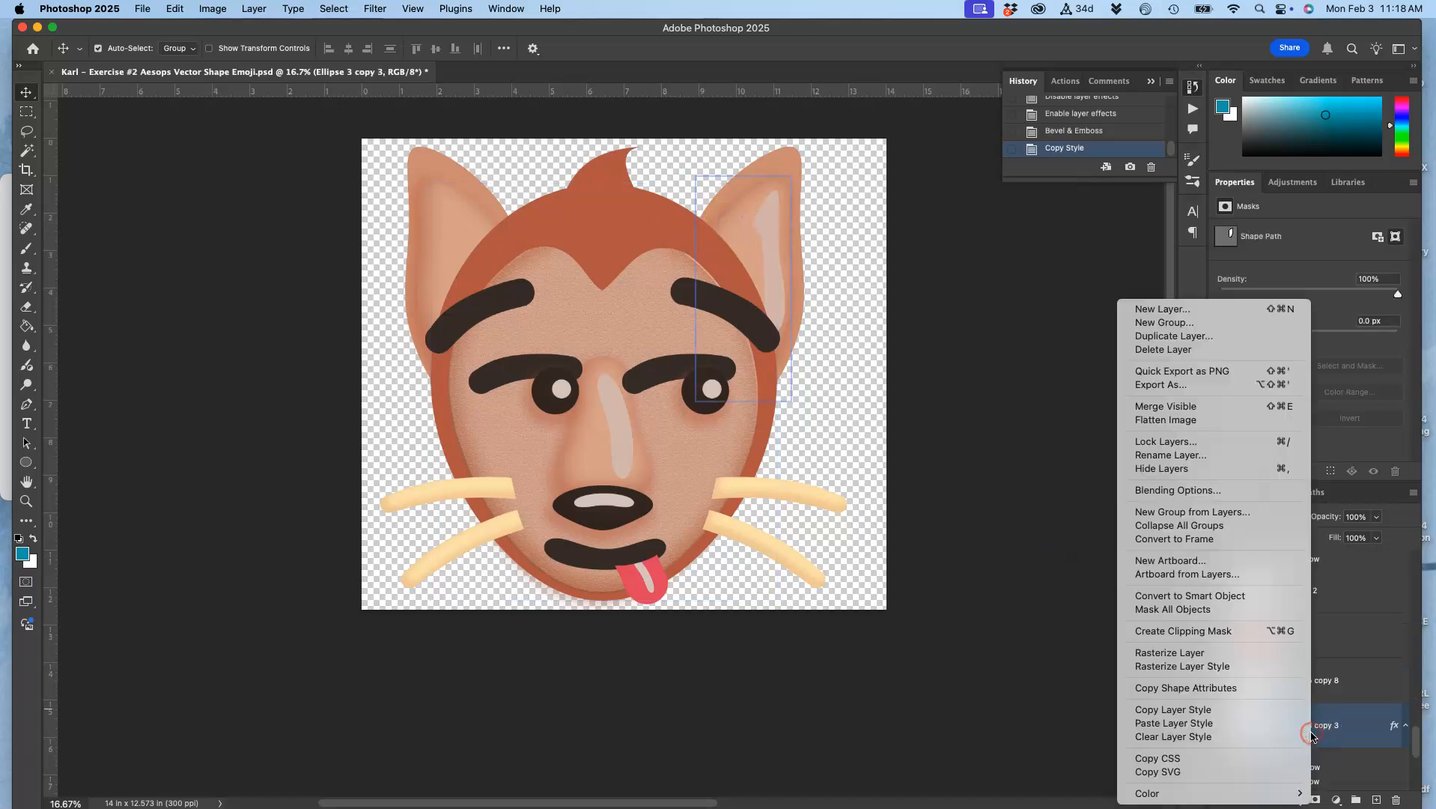
{"action": "left_click", "coordinate": [1247, 724]}
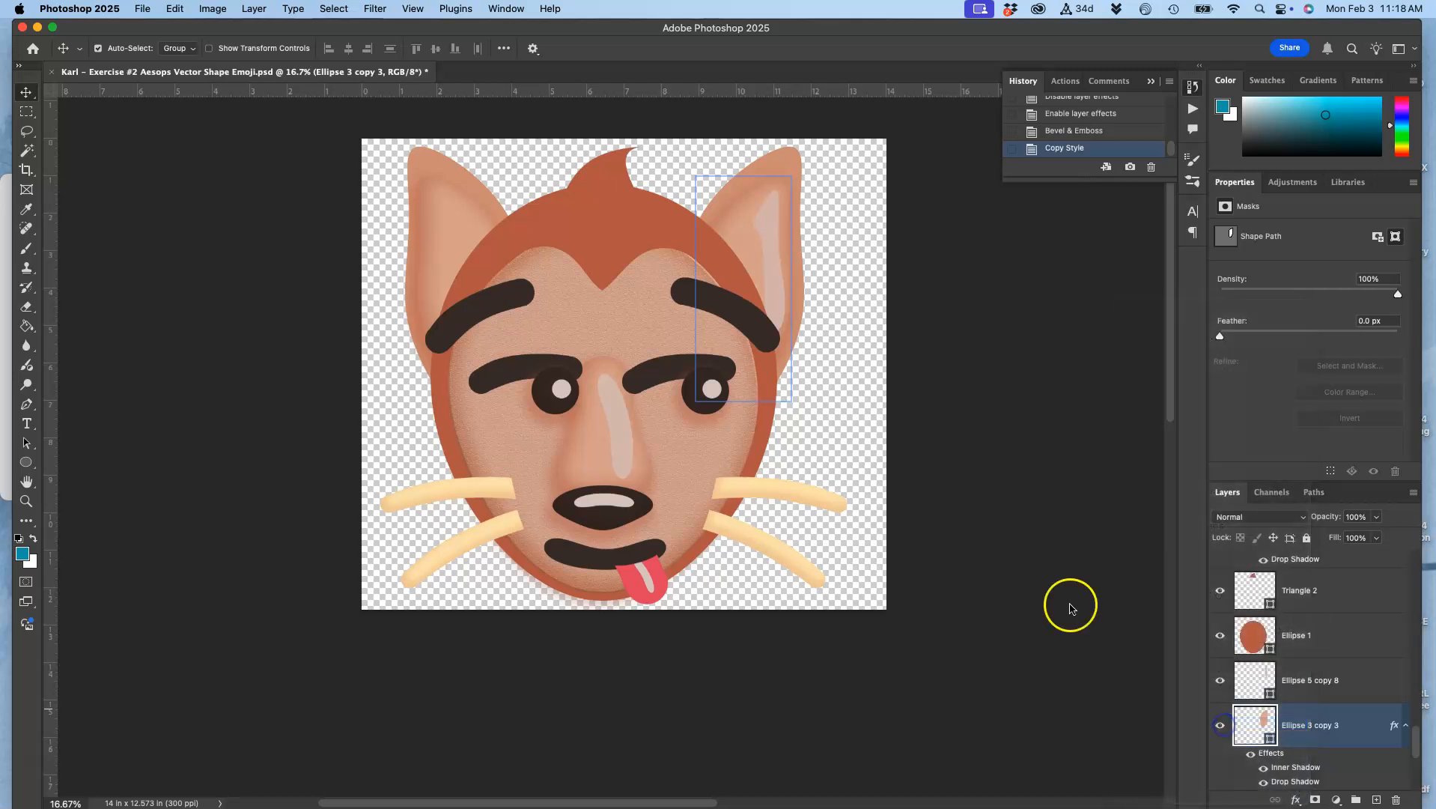
Paste the copied layer style onto the other inner ear shape, Ellipse 3 copy 2
{"action": "left_click", "coordinate": [451, 214]}
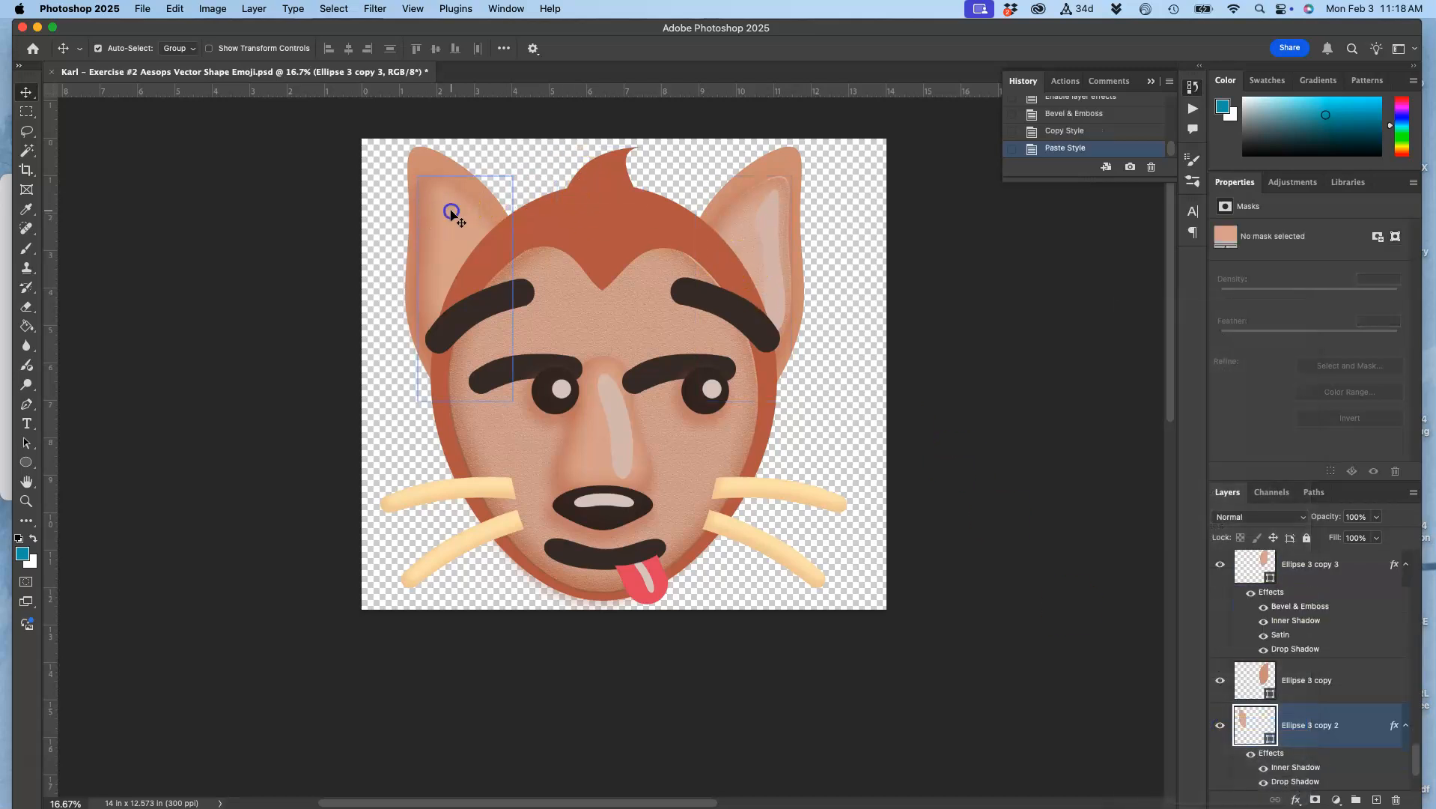
{"action": "right_click", "coordinate": [450, 214]}
{"action": "left_click", "coordinate": [437, 206]}
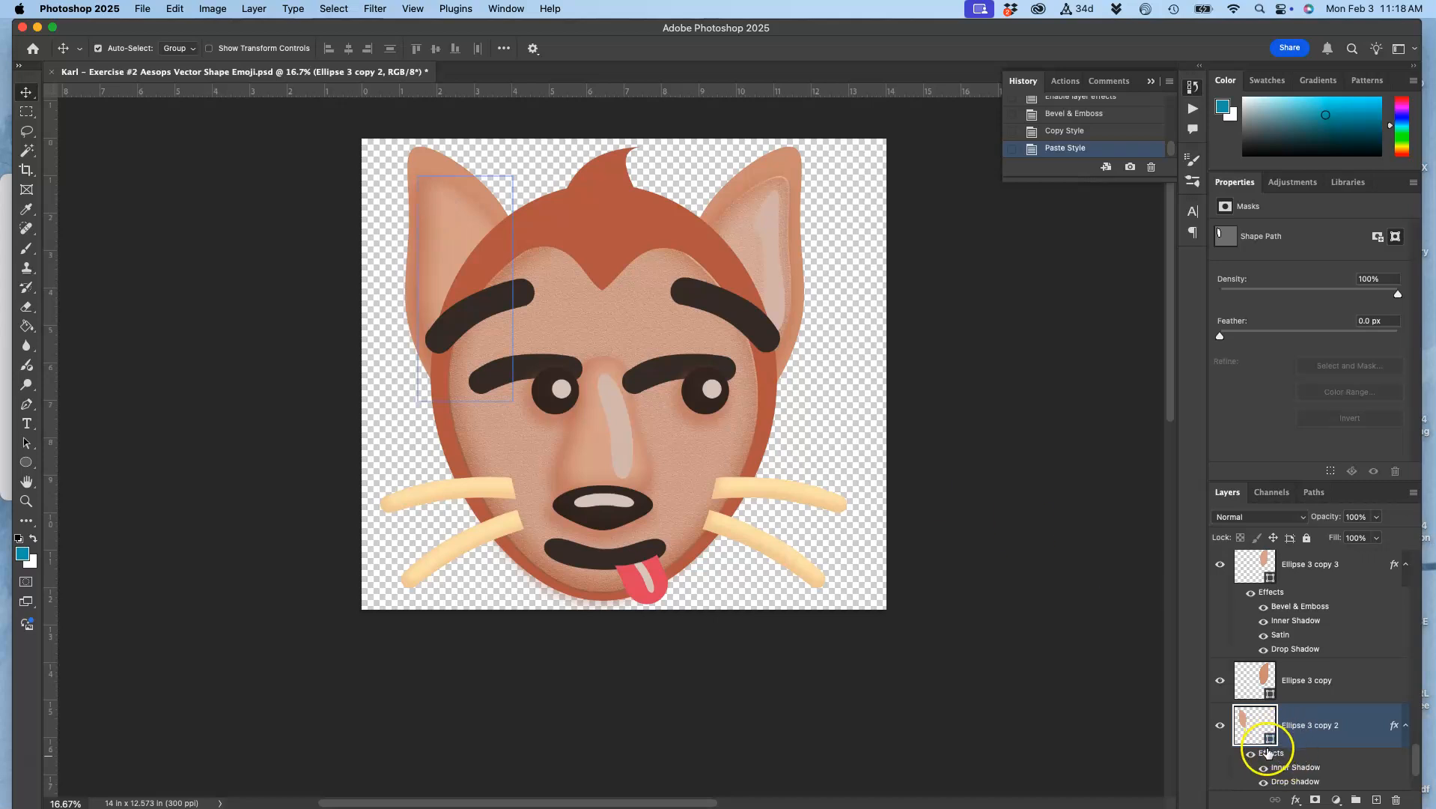
{"action": "right_click", "coordinate": [1291, 741]}
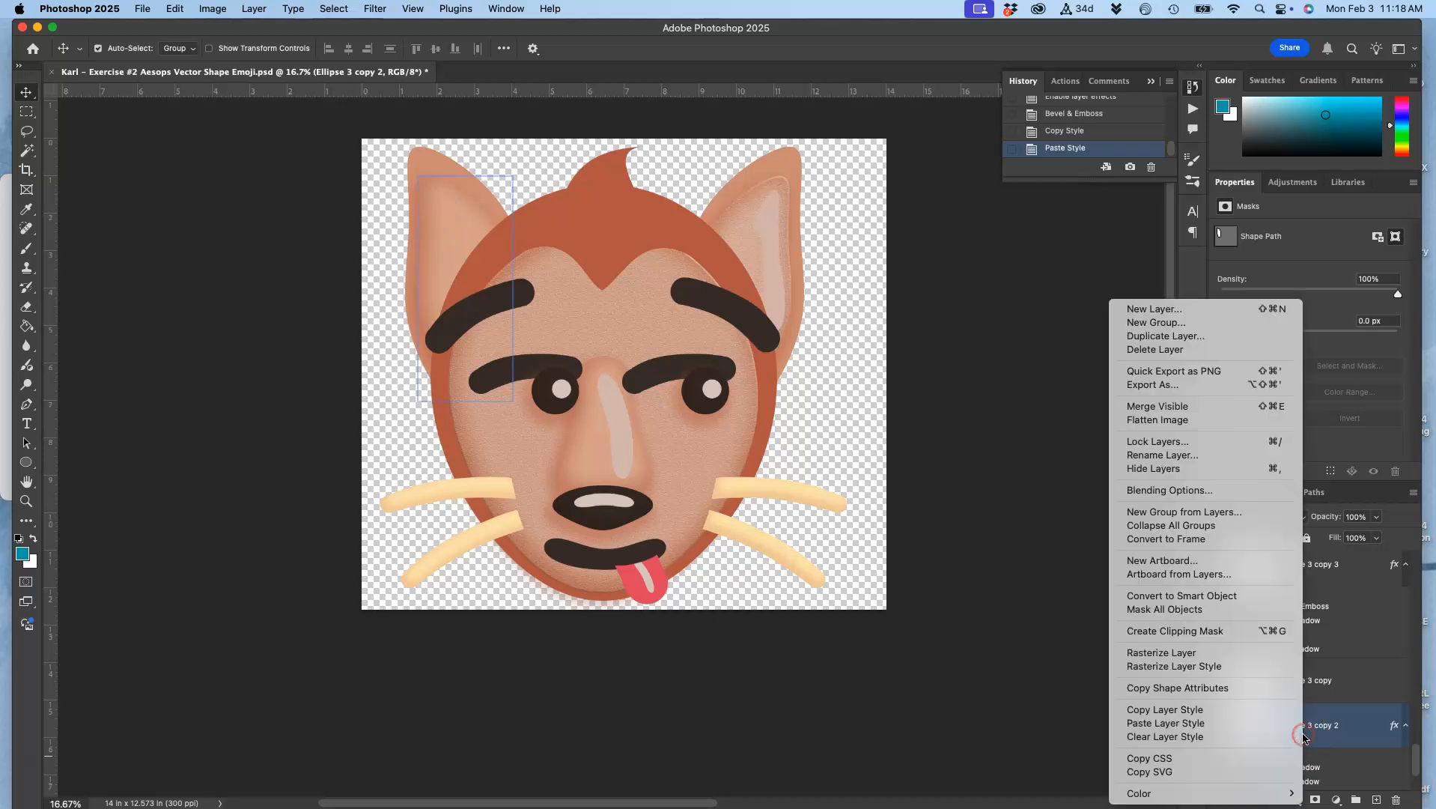
{"action": "left_click", "coordinate": [1219, 724]}
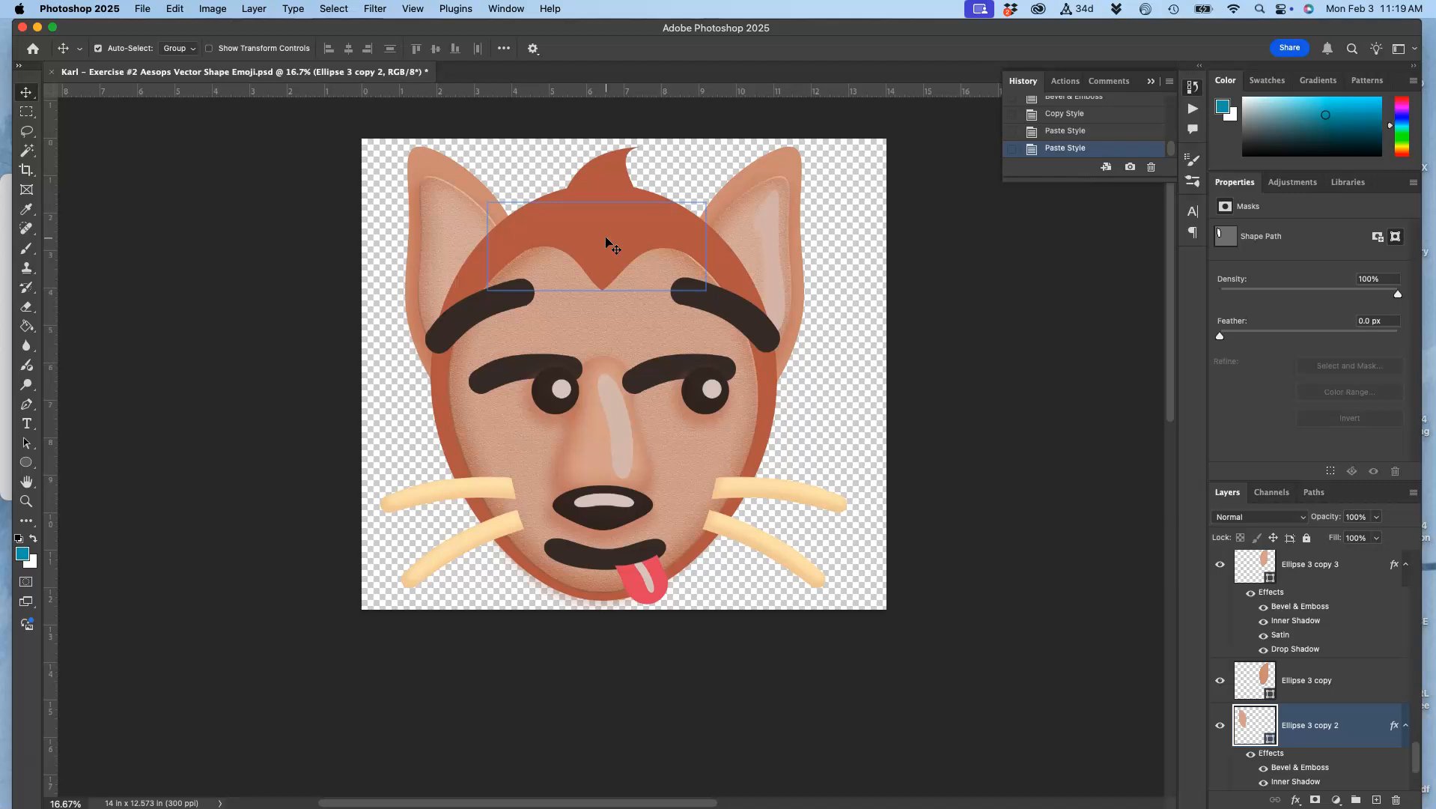
Toggle all effects of Ellipse 3 copy 3 off and on twice to compare the ear with and without them
{"action": "scroll", "coordinate": [606, 243], "scroll_direction": "up", "scroll_amount": 2}
{"action": "left_click", "coordinate": [1255, 667], "text": "shift"}
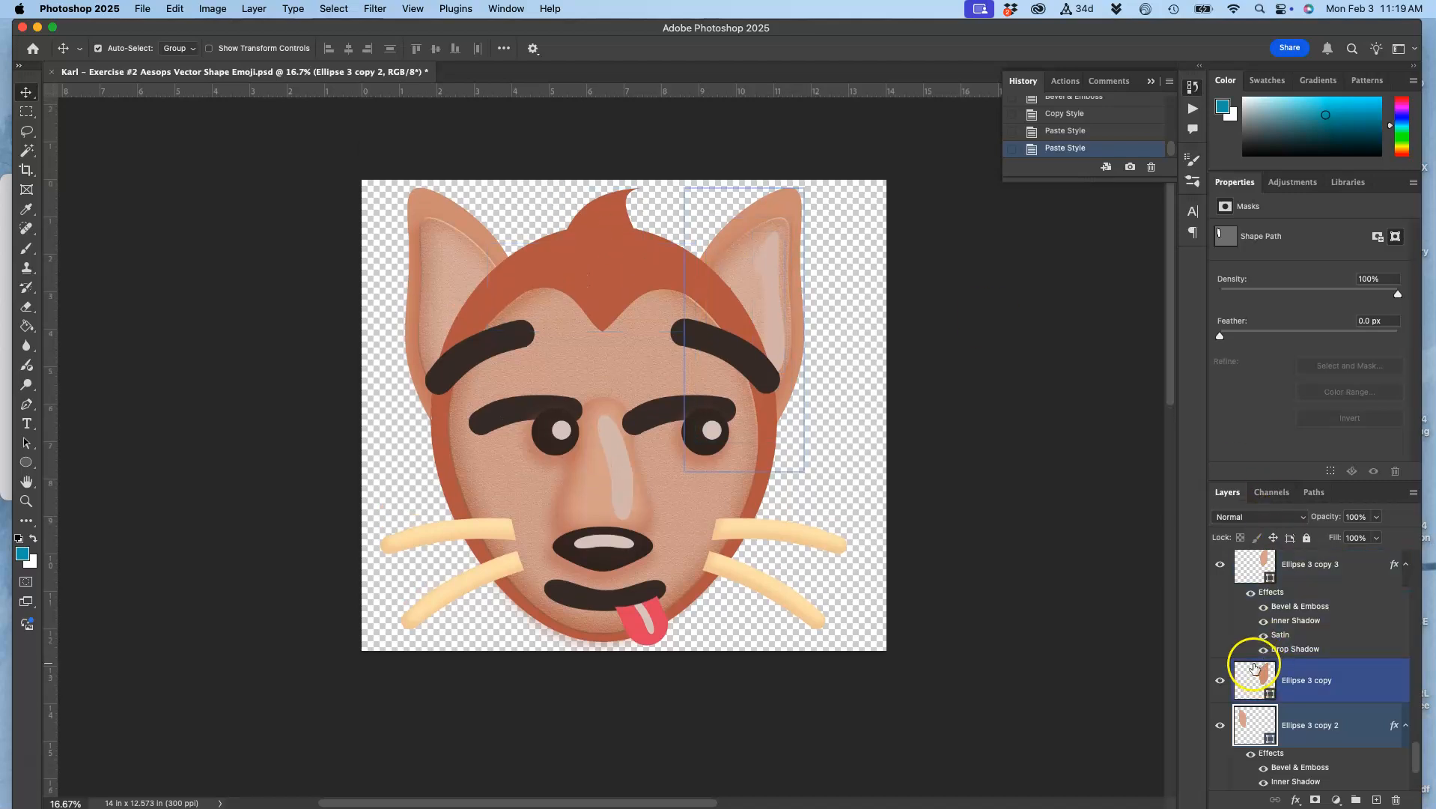
{"action": "left_click", "coordinate": [1252, 603], "text": "super"}
{"action": "left_click", "coordinate": [1251, 594]}
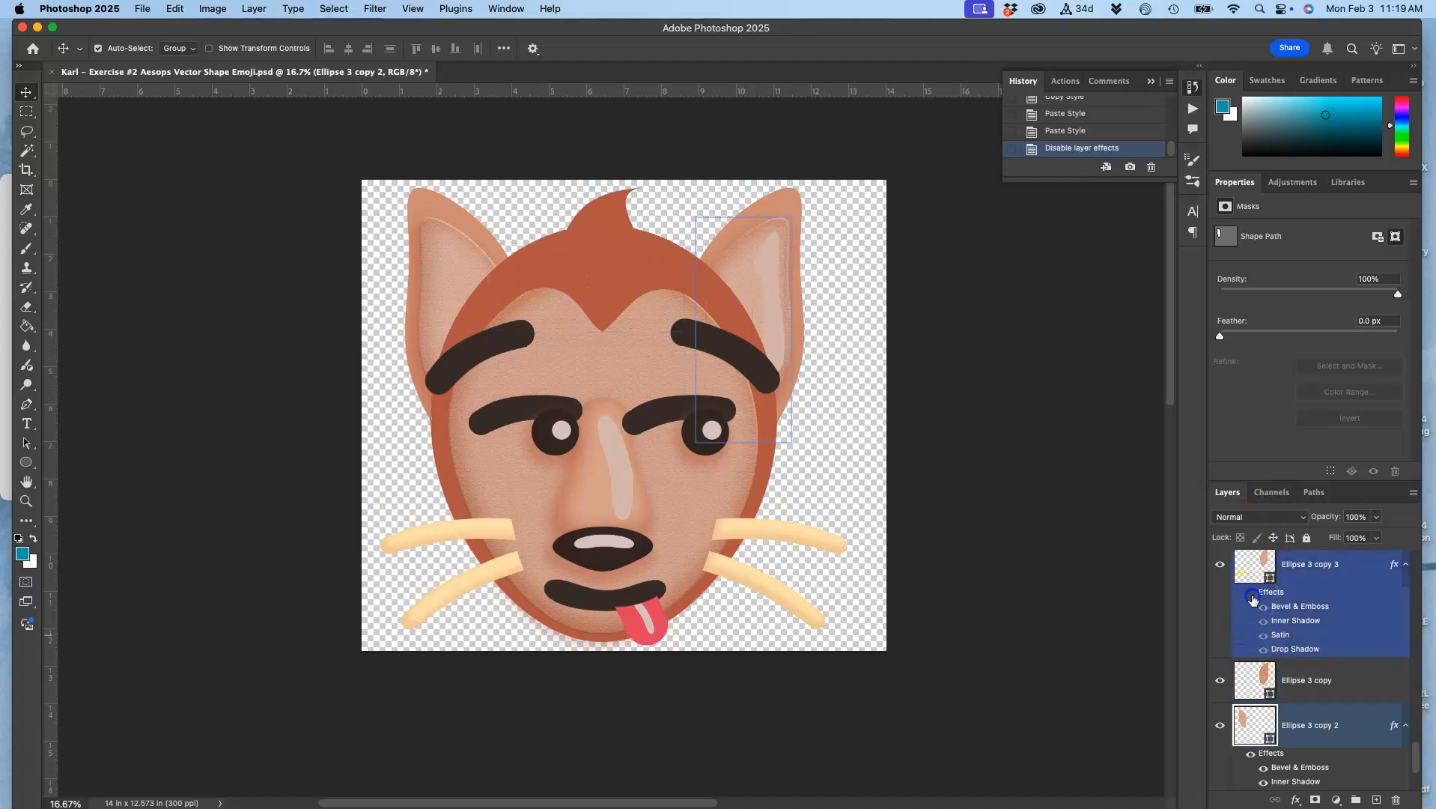
{"action": "left_click", "coordinate": [1251, 595]}
{"action": "left_click", "coordinate": [1251, 594]}
{"action": "left_click", "coordinate": [1252, 597]}
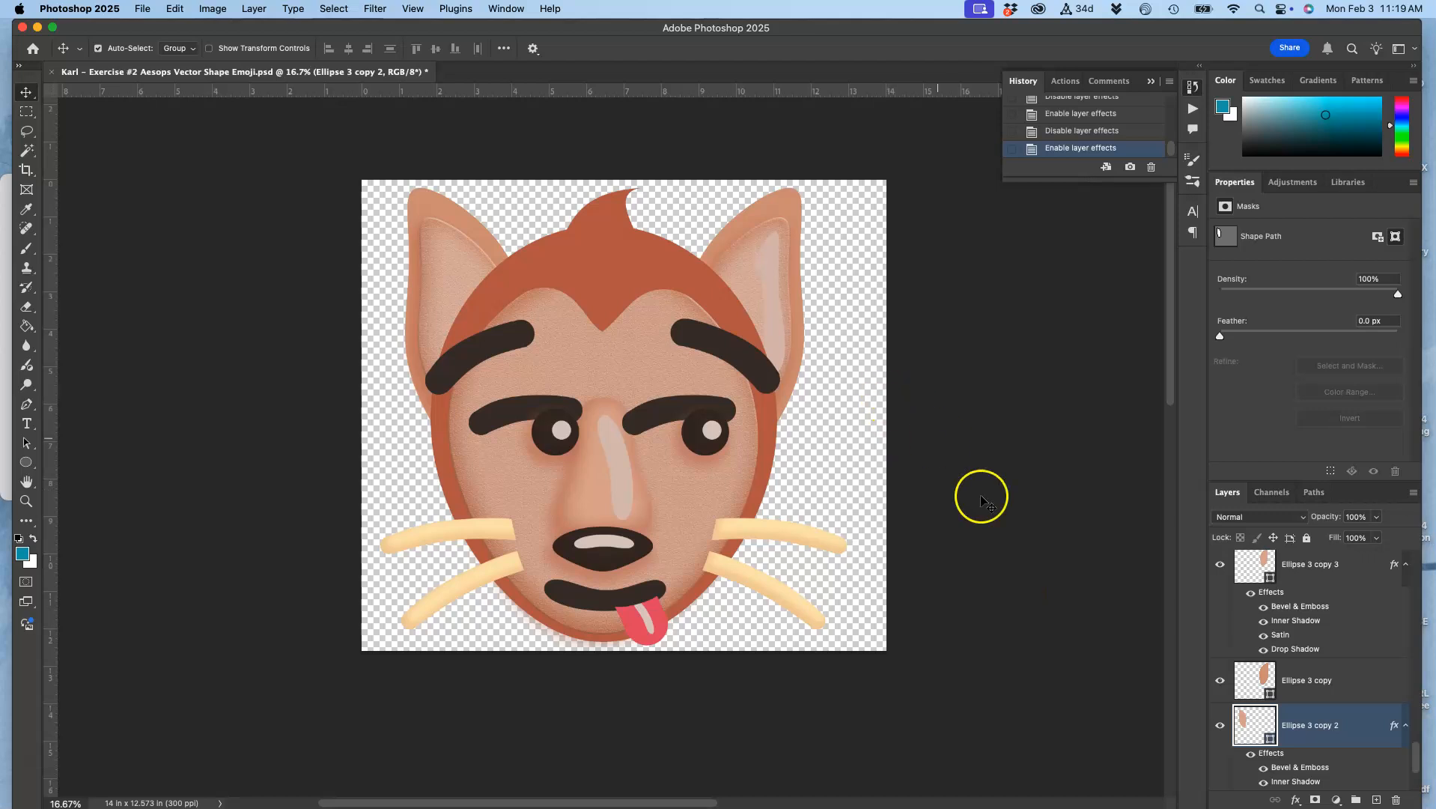
Save the layered emoji document under its existing name
{"action": "scroll", "coordinate": [983, 515], "scroll_direction": "down", "scroll_amount": 1}
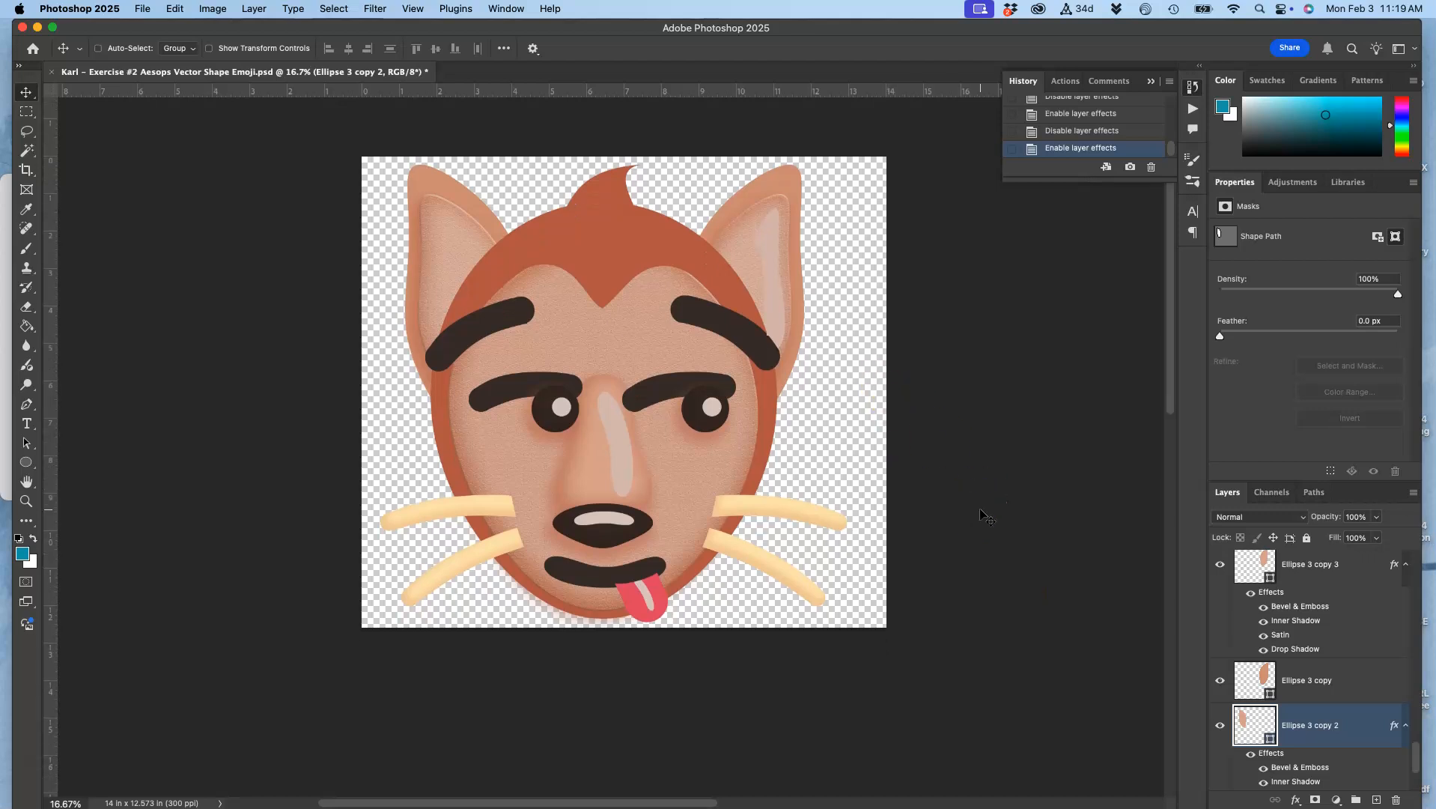
{"action": "key", "text": "super+minus"}
{"action": "key", "text": "super+minus"}
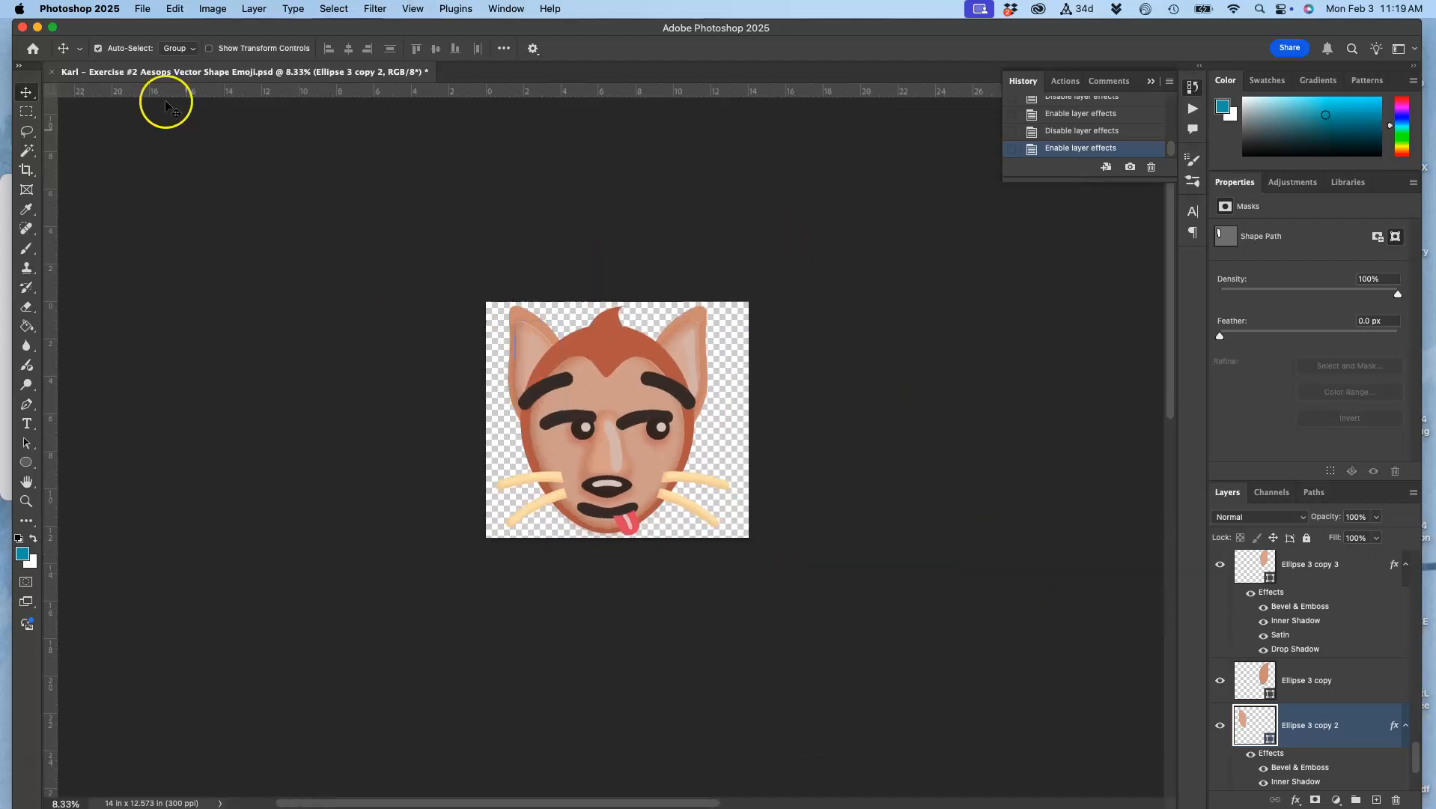
{"action": "left_click", "coordinate": [143, 9]}
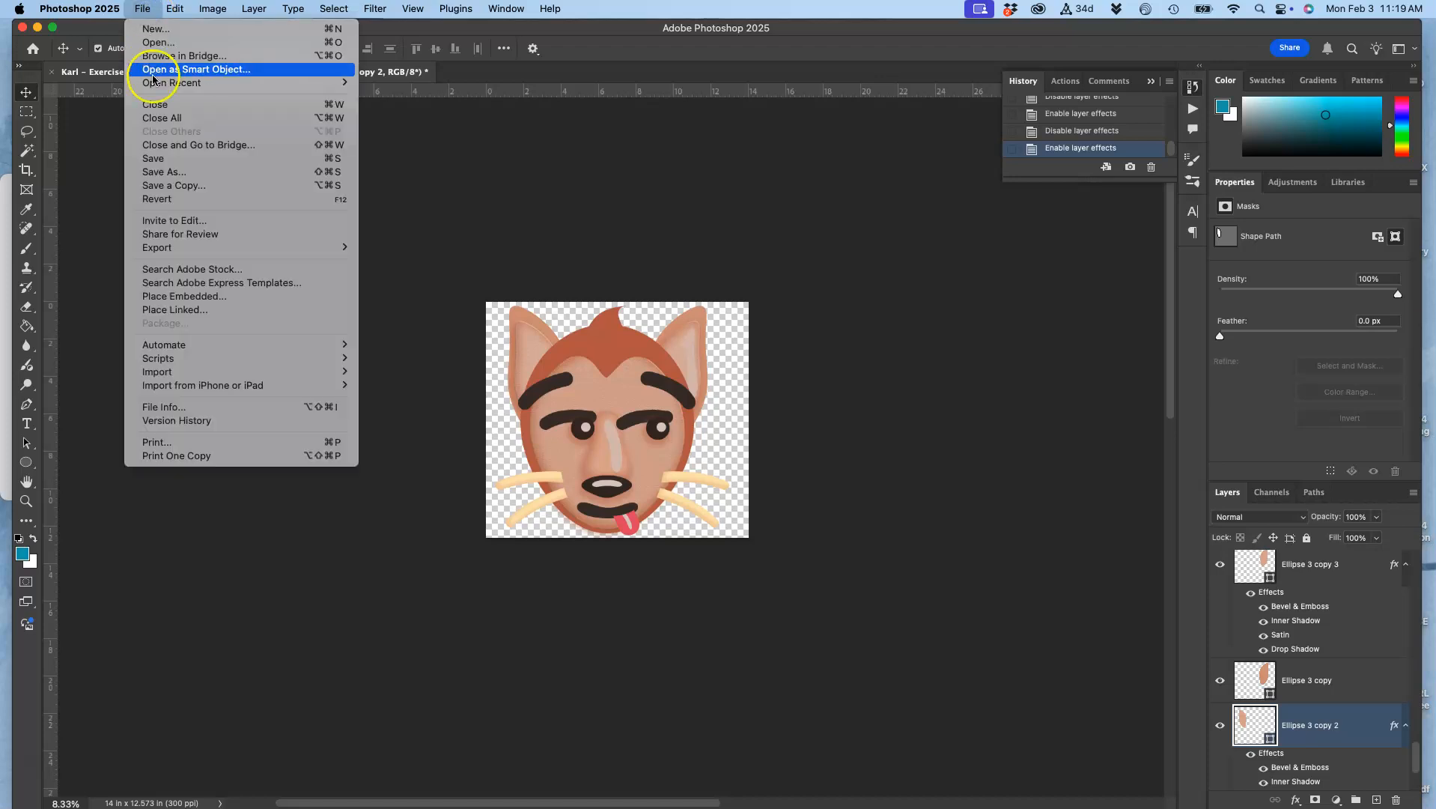
{"action": "left_click", "coordinate": [154, 159]}
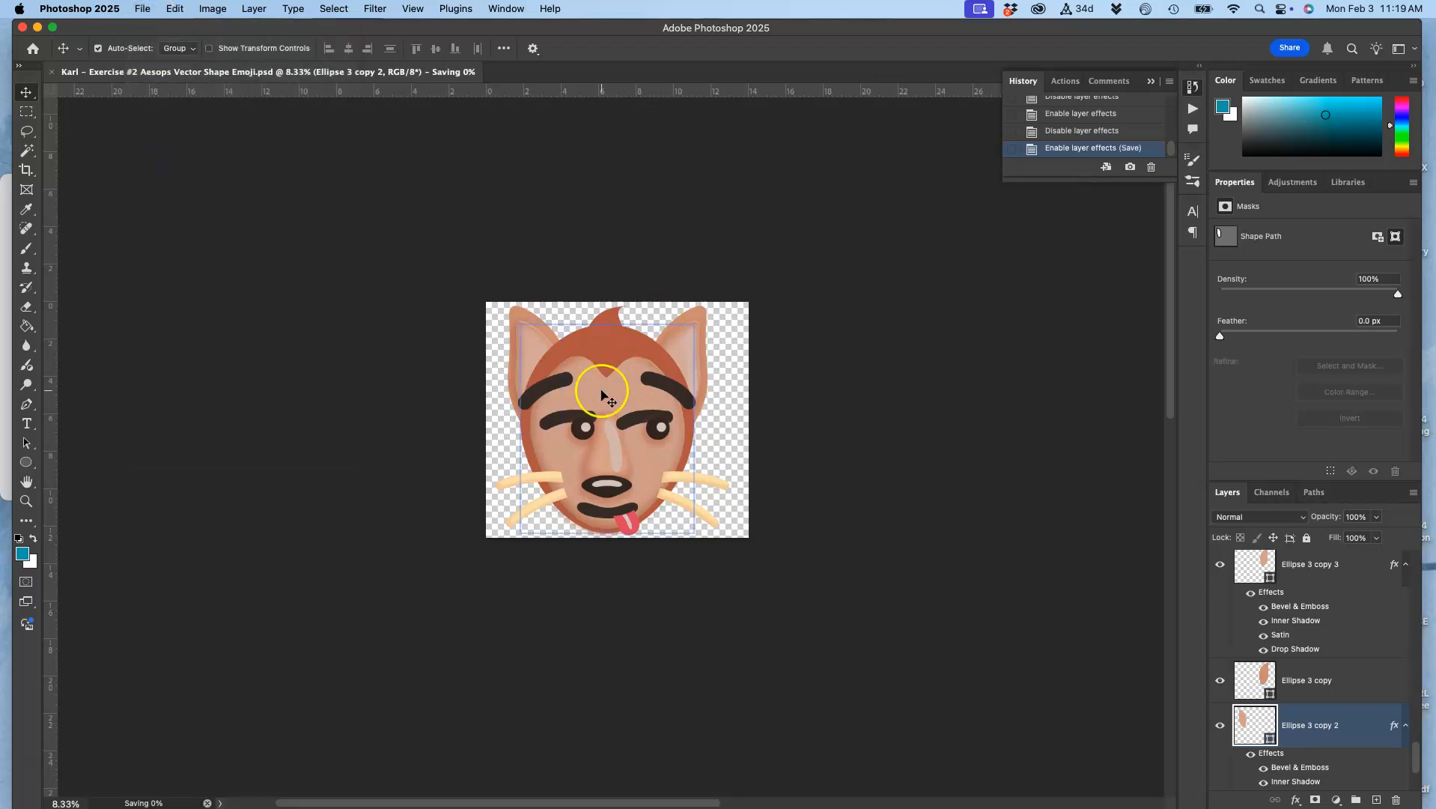
Start saving a copy of the emoji in the Exercise #2 folder with PNG as the format
{"action": "left_click", "coordinate": [143, 9]}
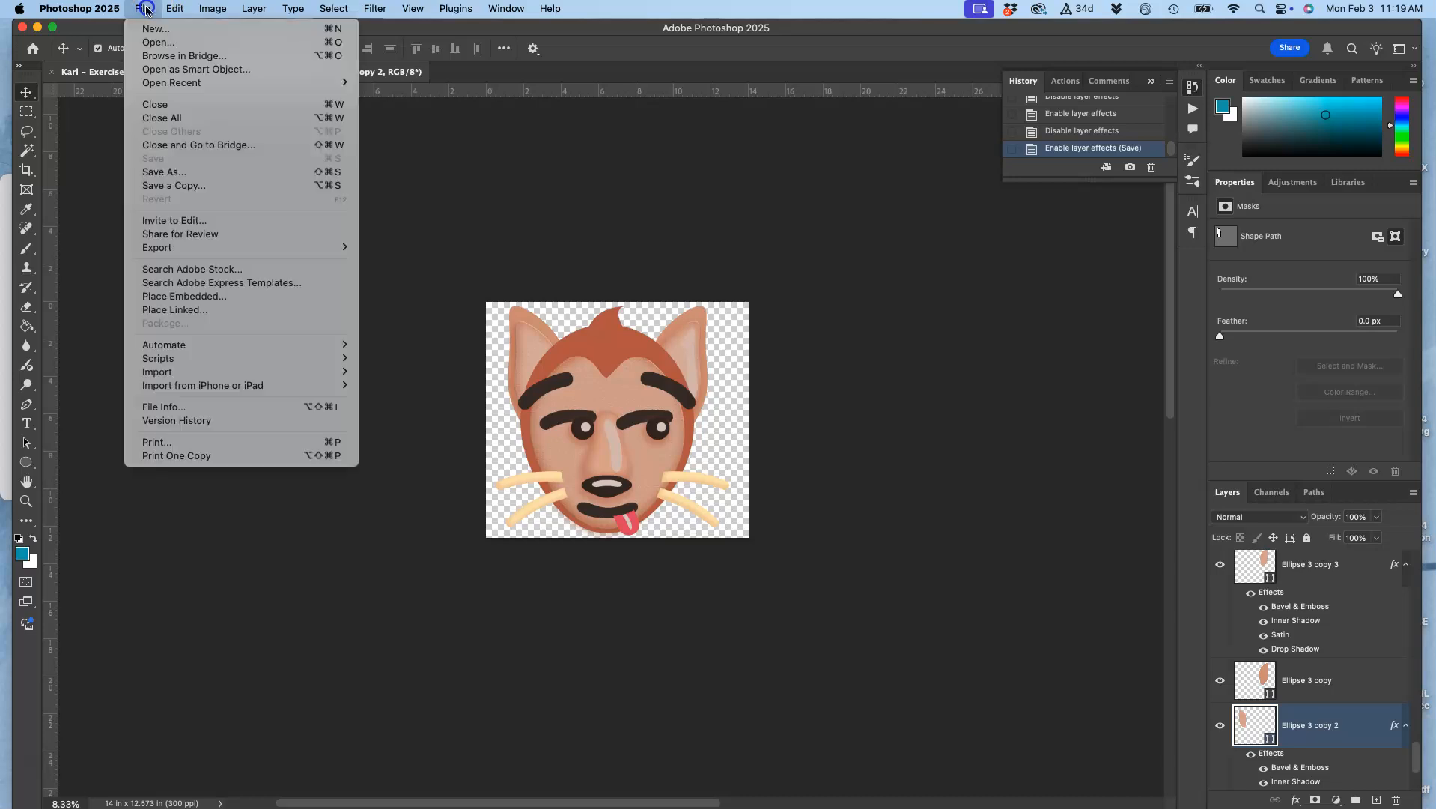
{"action": "mouse_move", "coordinate": [178, 249]}
{"action": "left_click", "coordinate": [193, 186]}
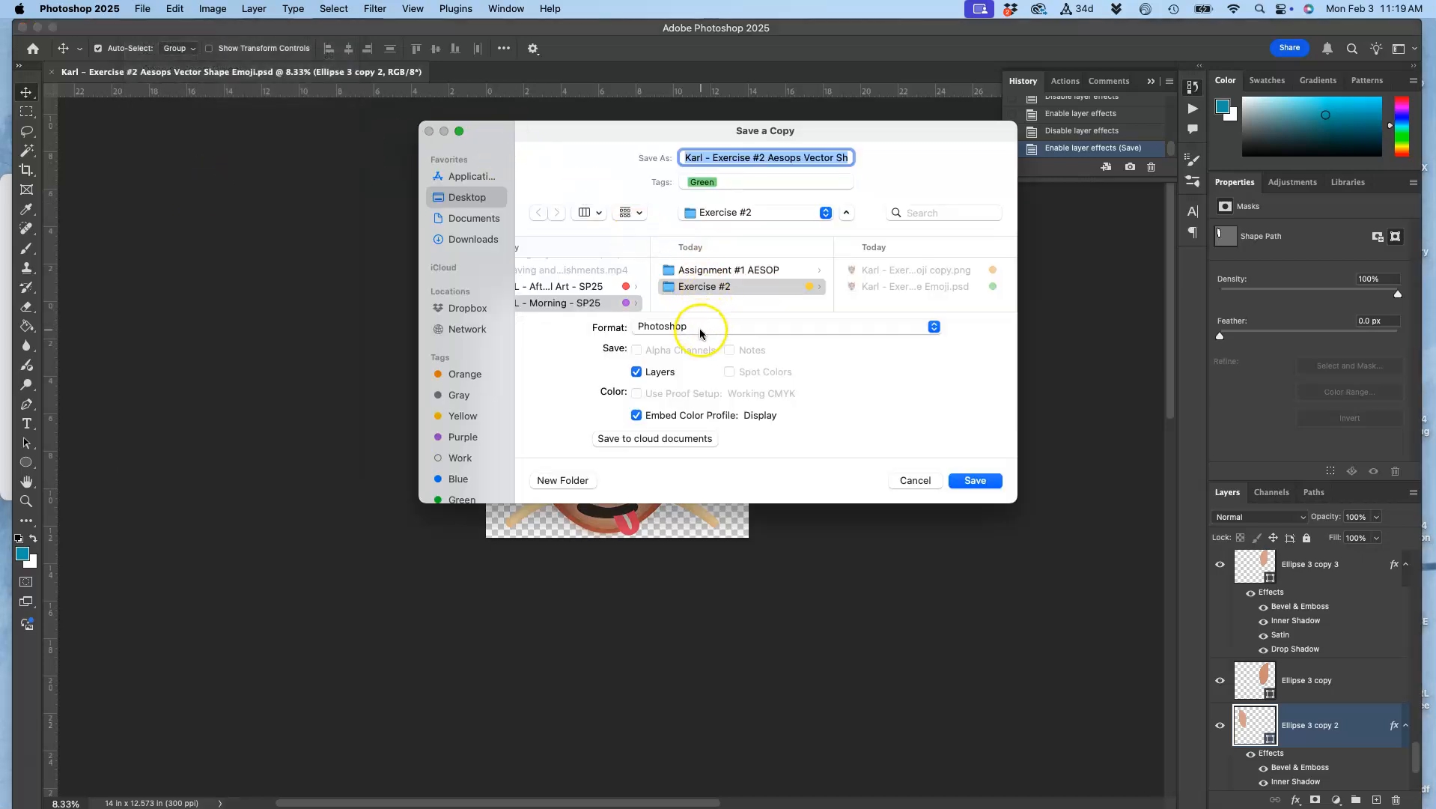
{"action": "left_click", "coordinate": [700, 333]}
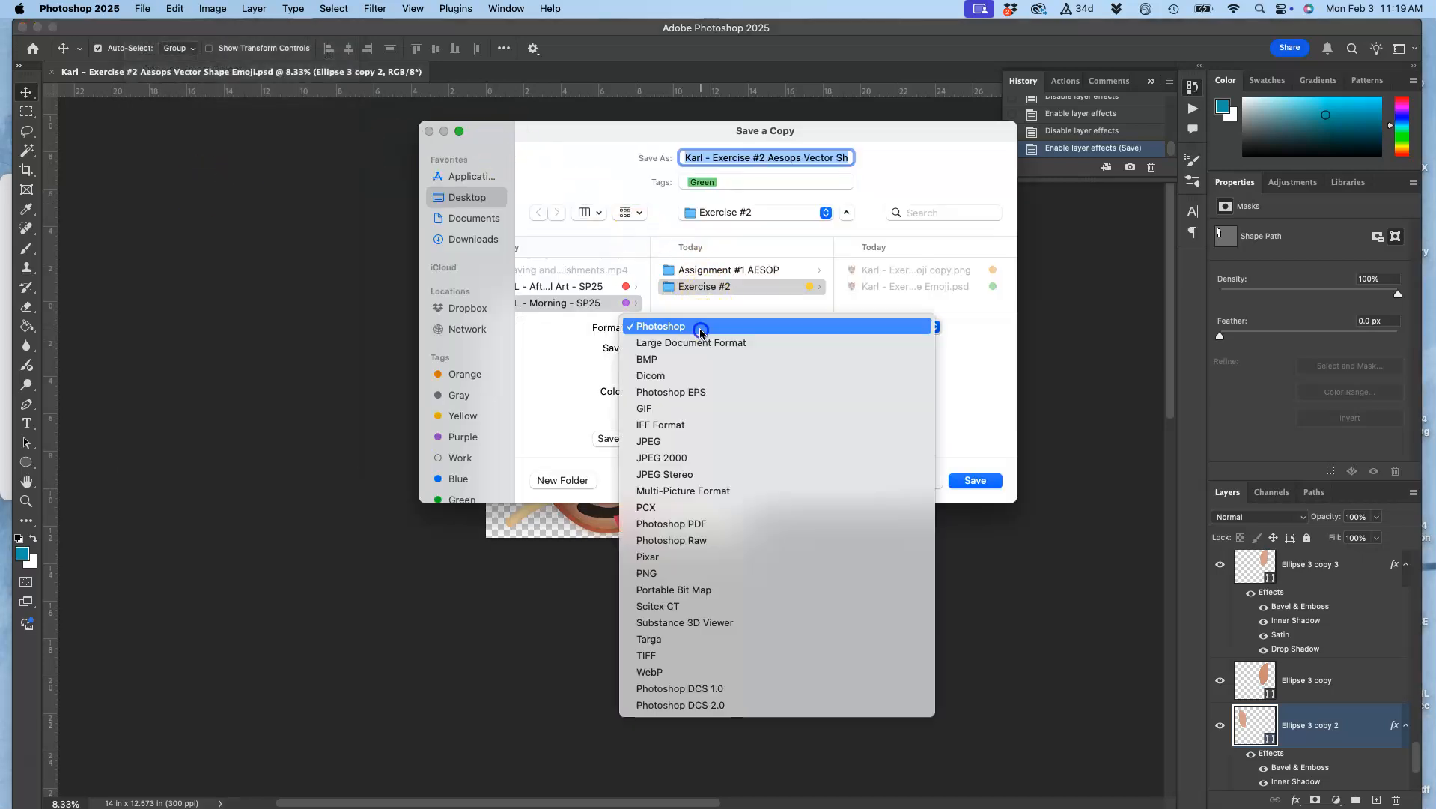
{"action": "left_click", "coordinate": [674, 572]}
Replace "copy" in the file name with "version 2" and save the PNG with the large file size option
{"action": "left_click", "coordinate": [804, 157]}
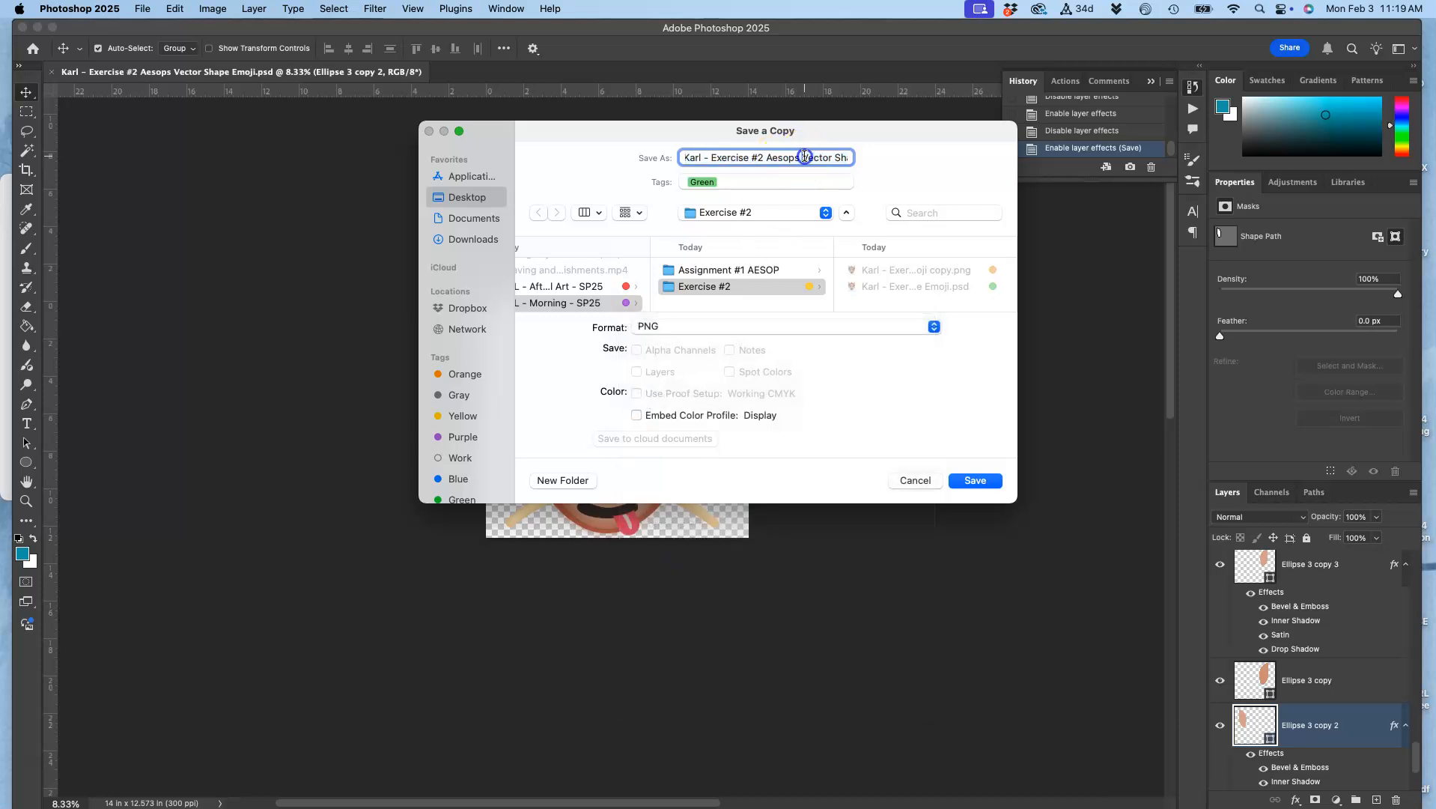
{"action": "left_click_drag", "start_coordinate": [801, 160], "coordinate": [895, 164]}
{"action": "left_click", "coordinate": [824, 164]}
{"action": "left_click", "coordinate": [818, 157]}
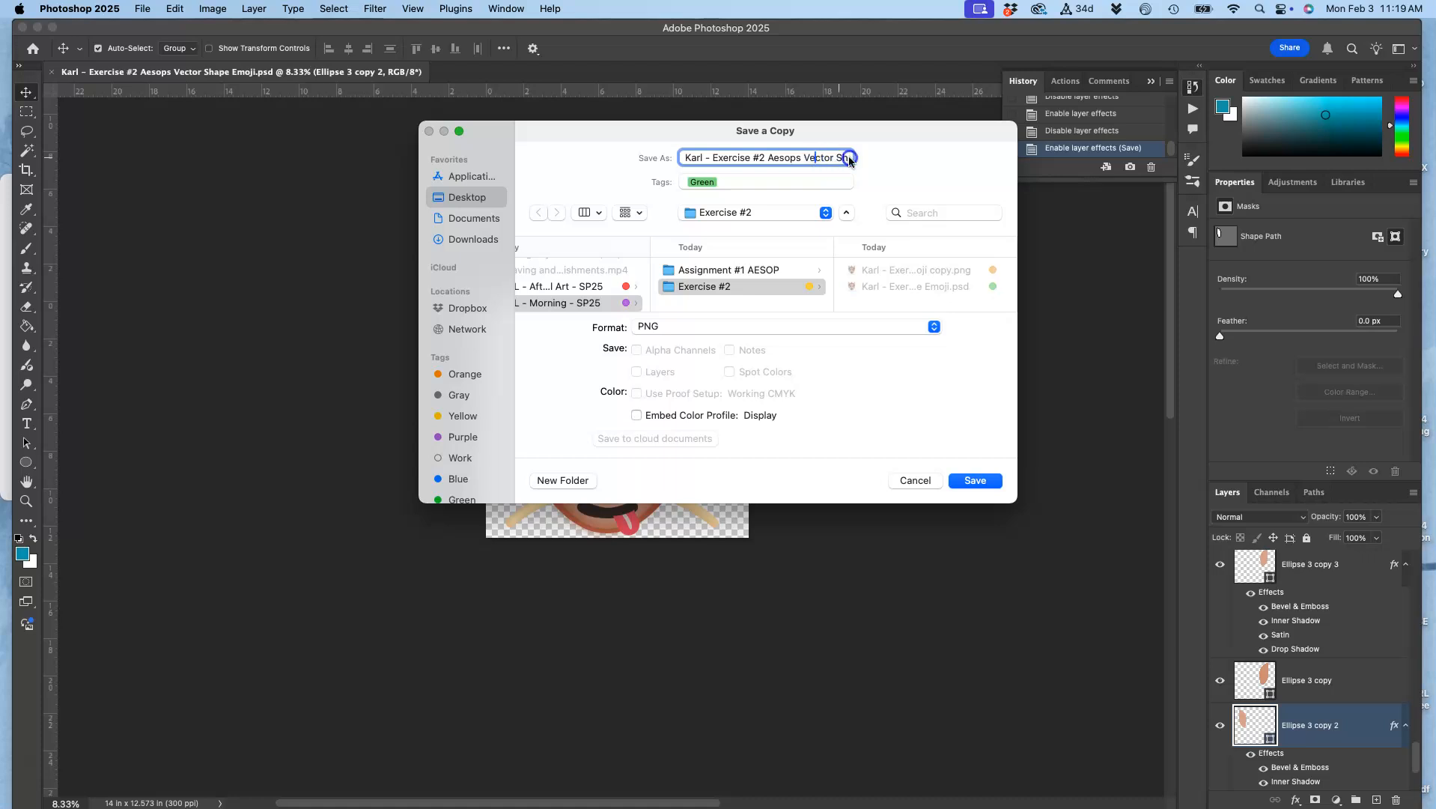
{"action": "left_click_drag", "start_coordinate": [826, 158], "coordinate": [885, 156]}
{"action": "left_click", "coordinate": [805, 157]}
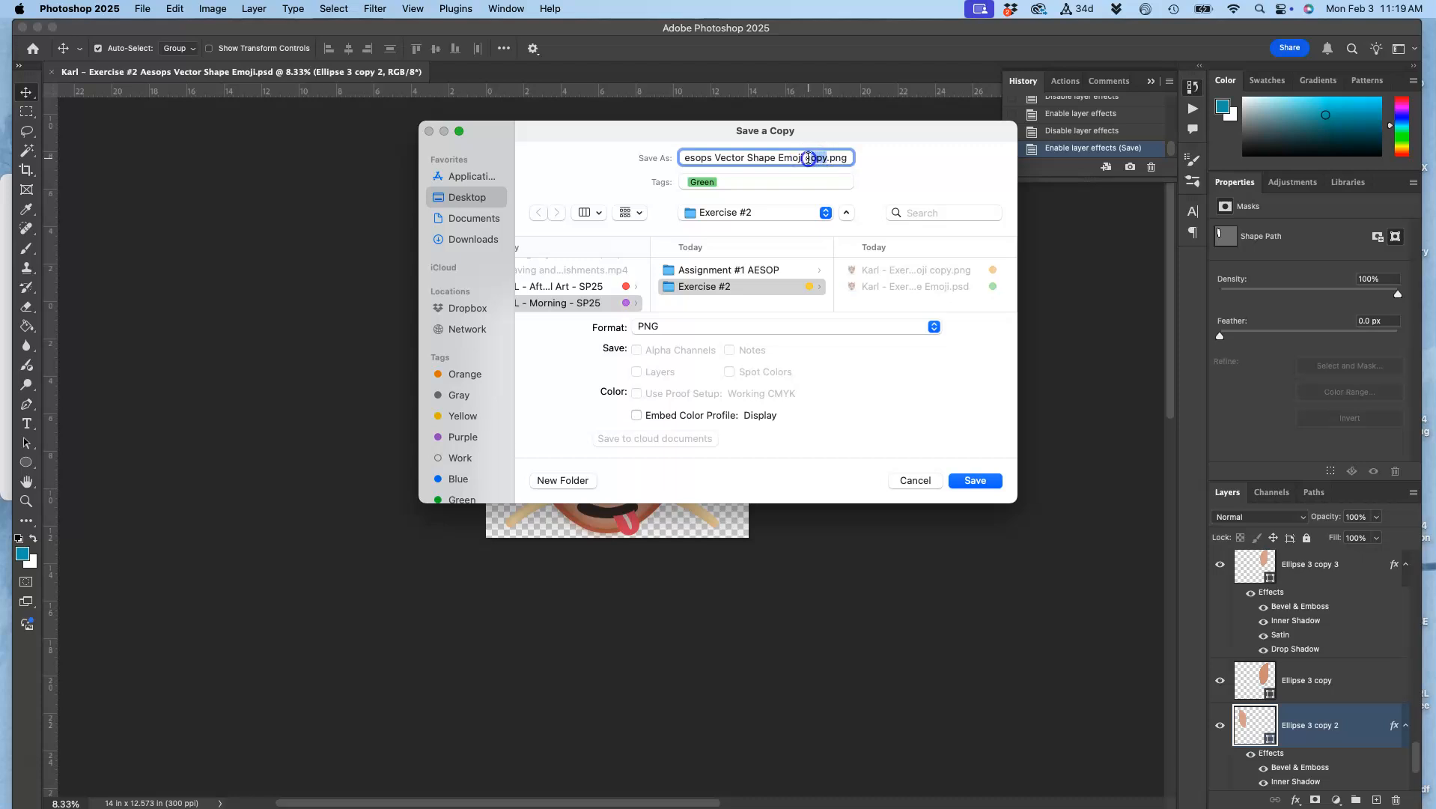
{"action": "type", "text": "versio"}
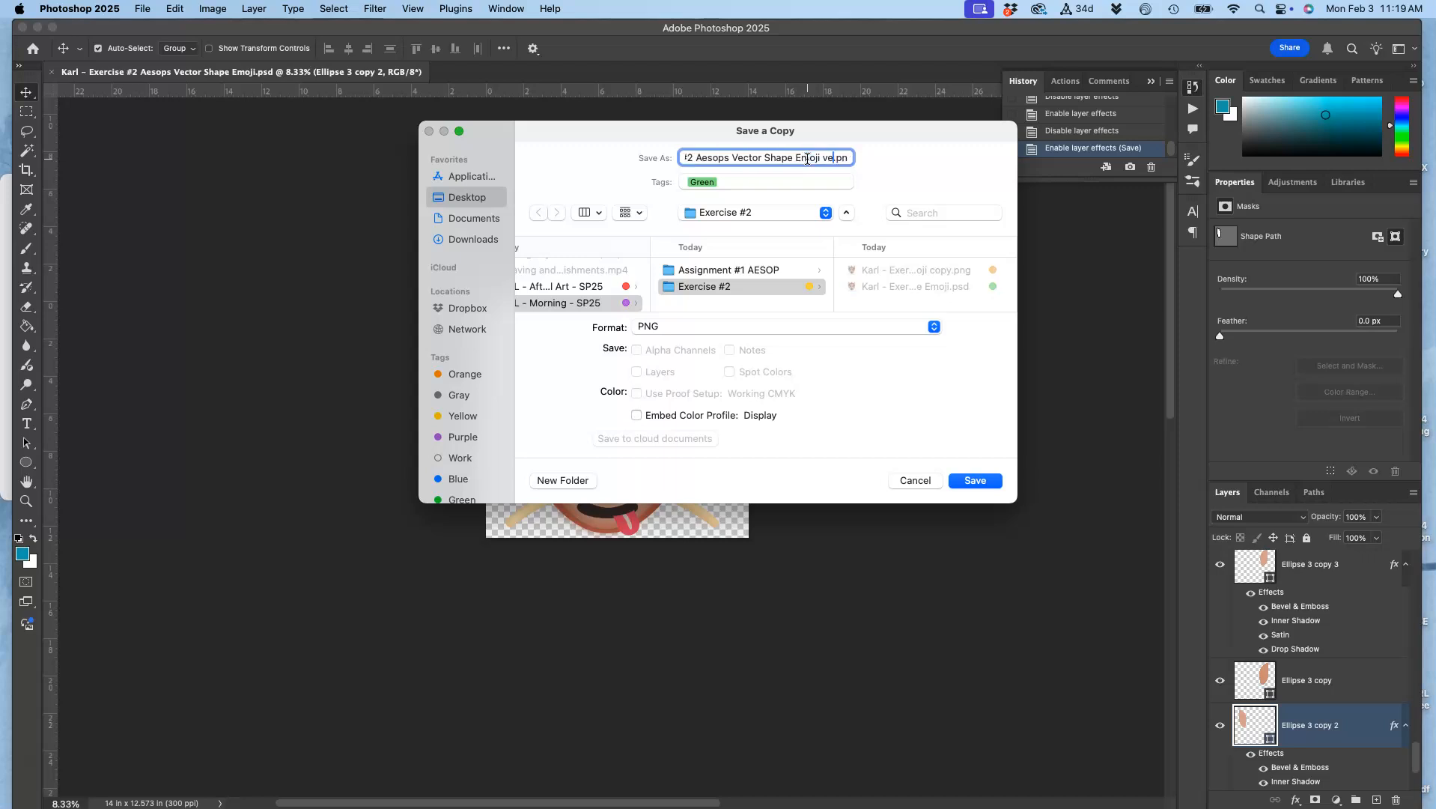
{"action": "type", "text": "n 2"}
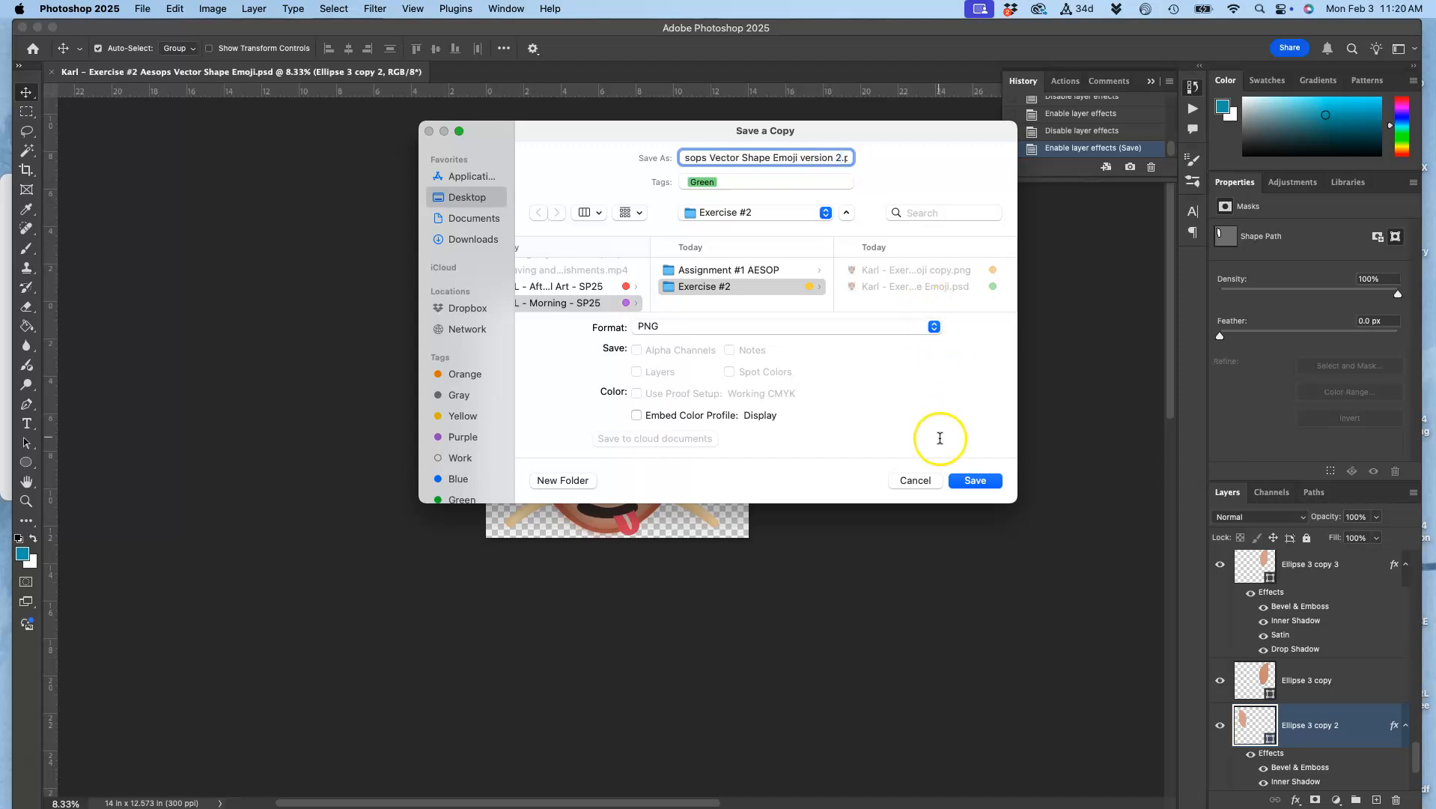
{"action": "left_click", "coordinate": [972, 480]}
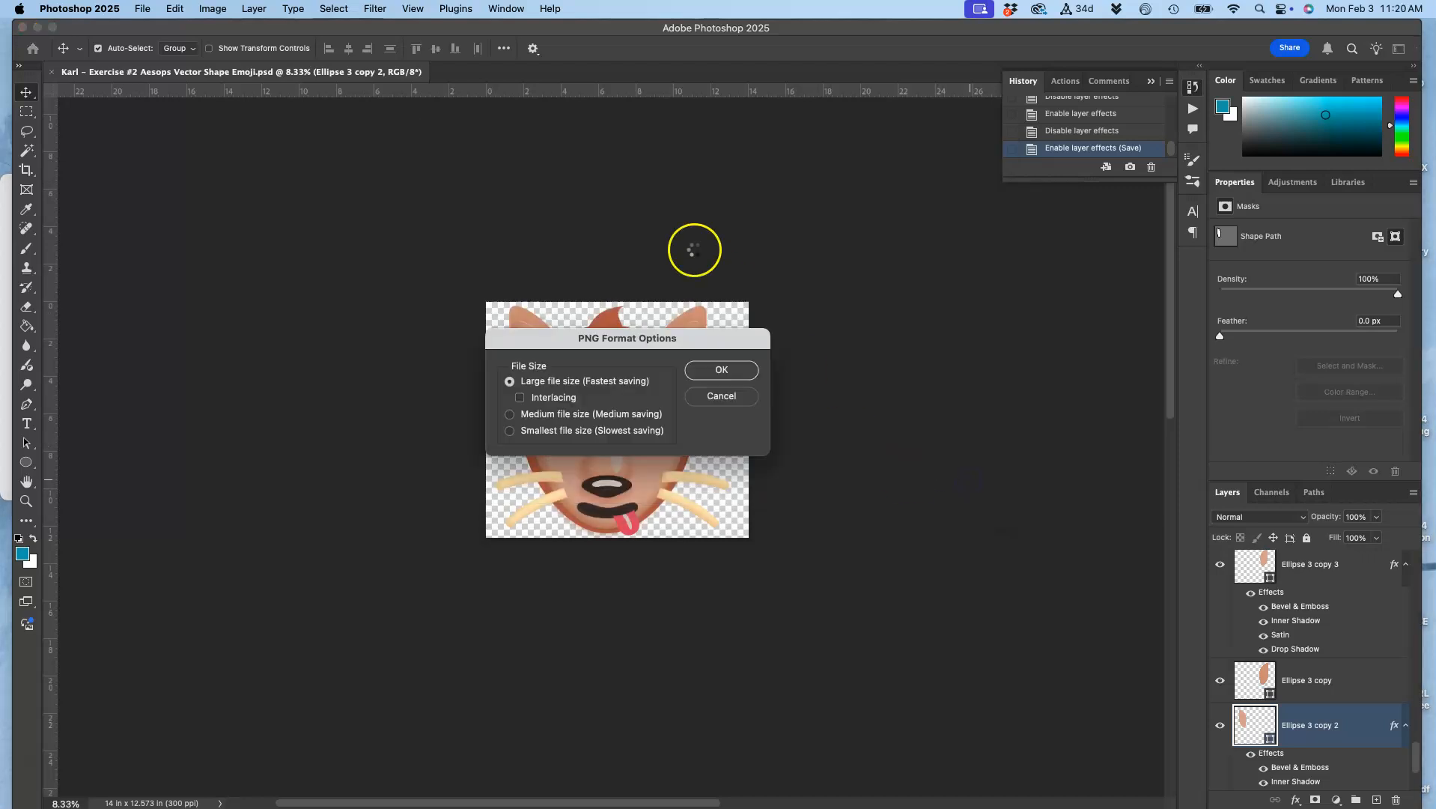
{"action": "left_click", "coordinate": [719, 370]}
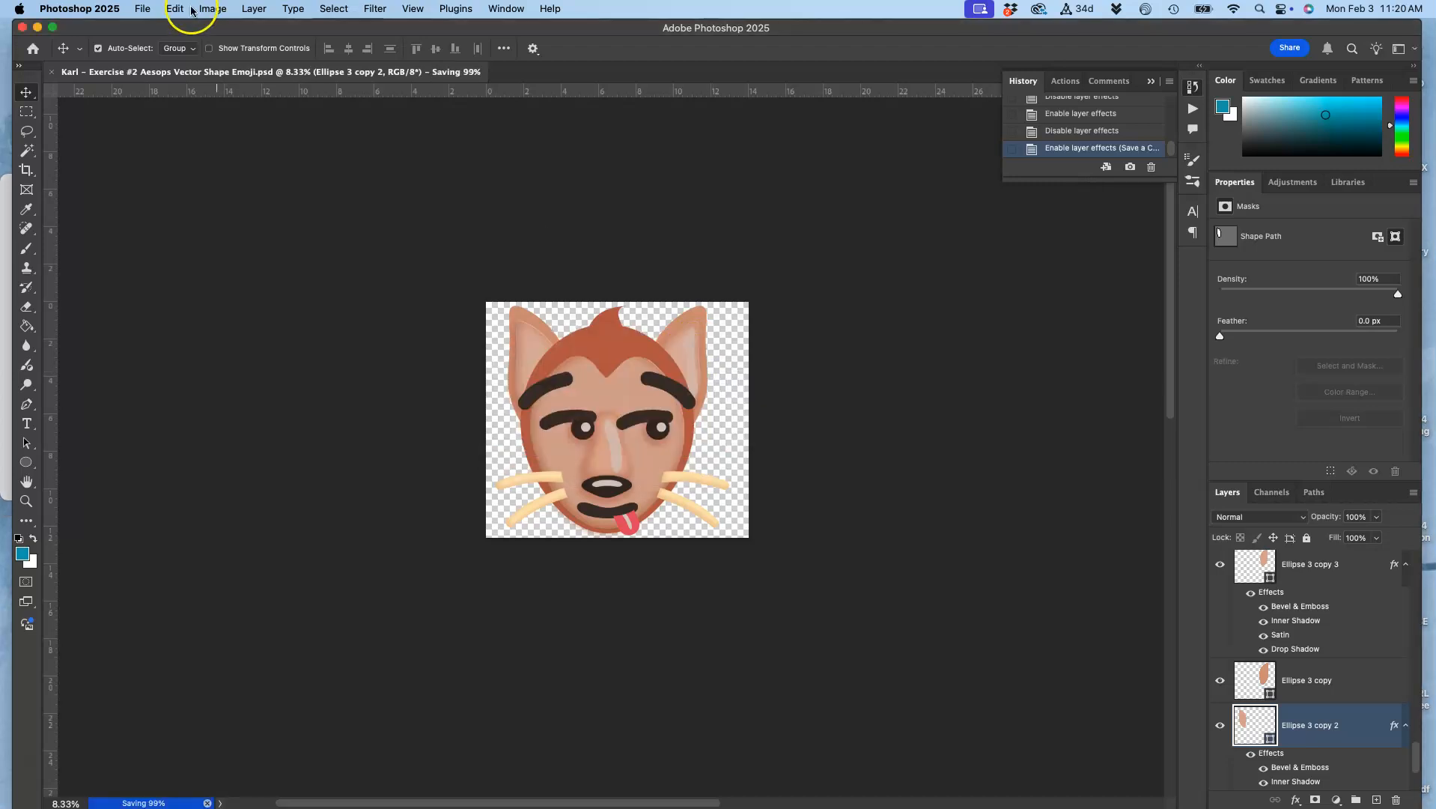
Switch to the Exercise #2 folder in Finder and tag the version 2 PNG orange
{"action": "double_click", "coordinate": [112, 30]}
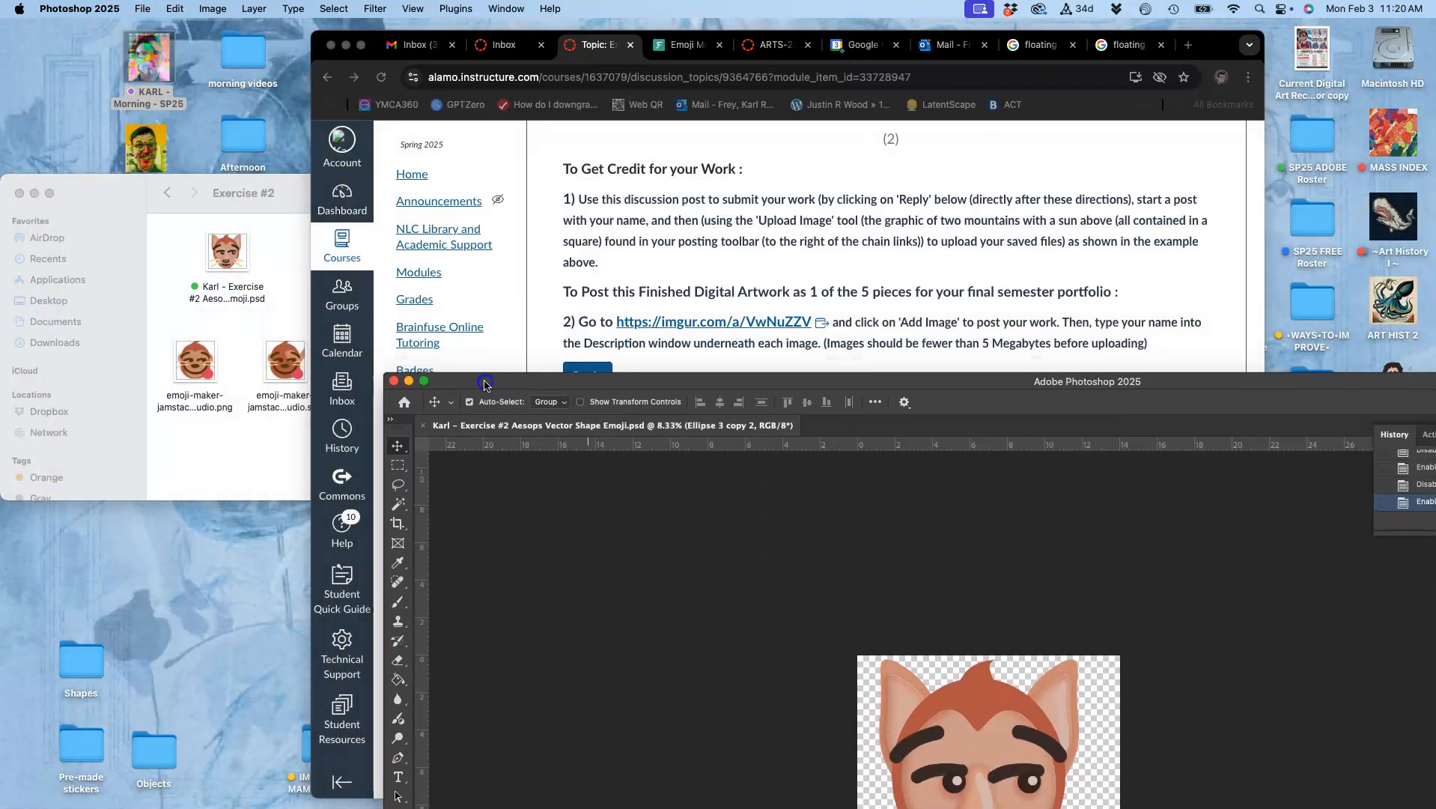
{"action": "left_click", "coordinate": [659, 260]}
{"action": "left_click", "coordinate": [296, 310]}
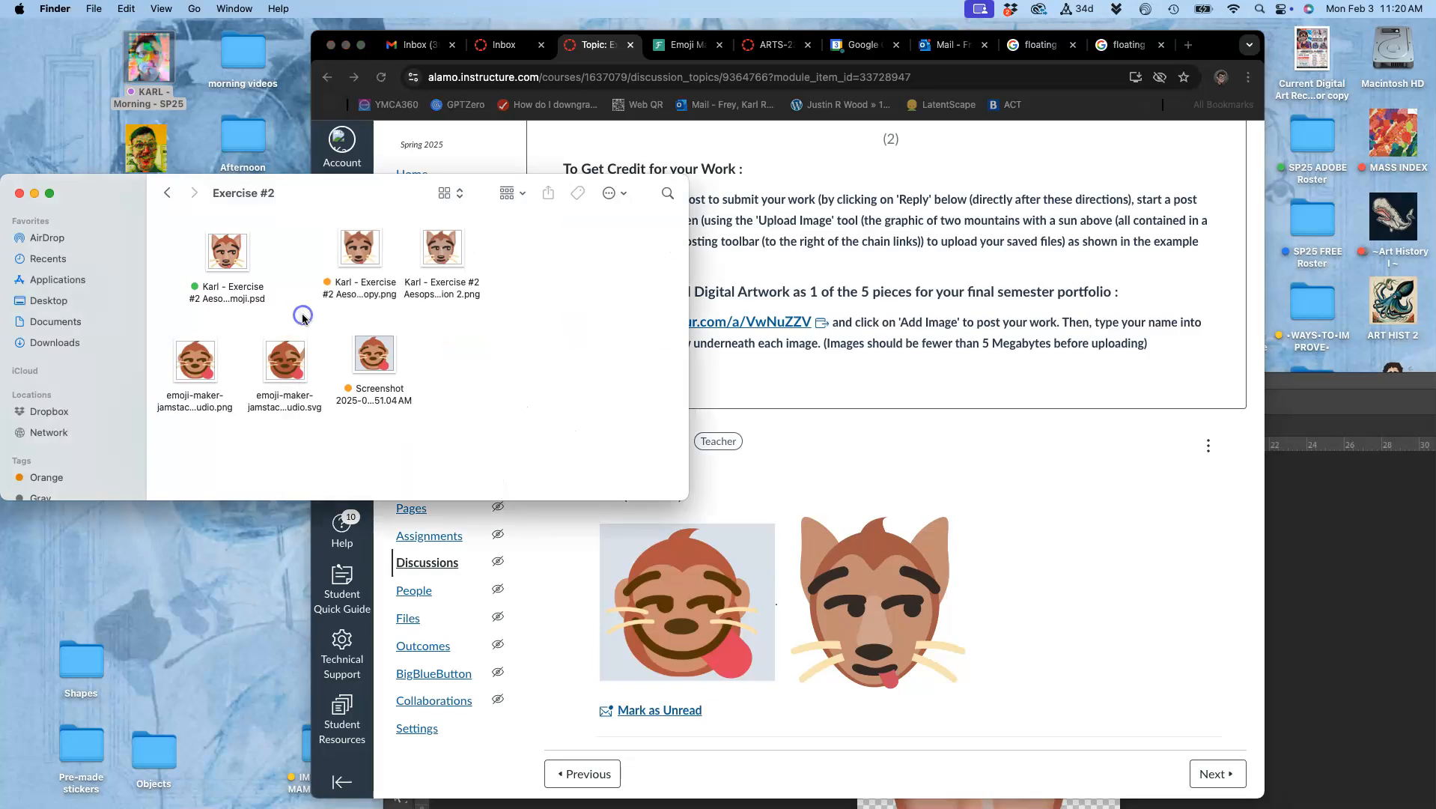
{"action": "right_click", "coordinate": [456, 291]}
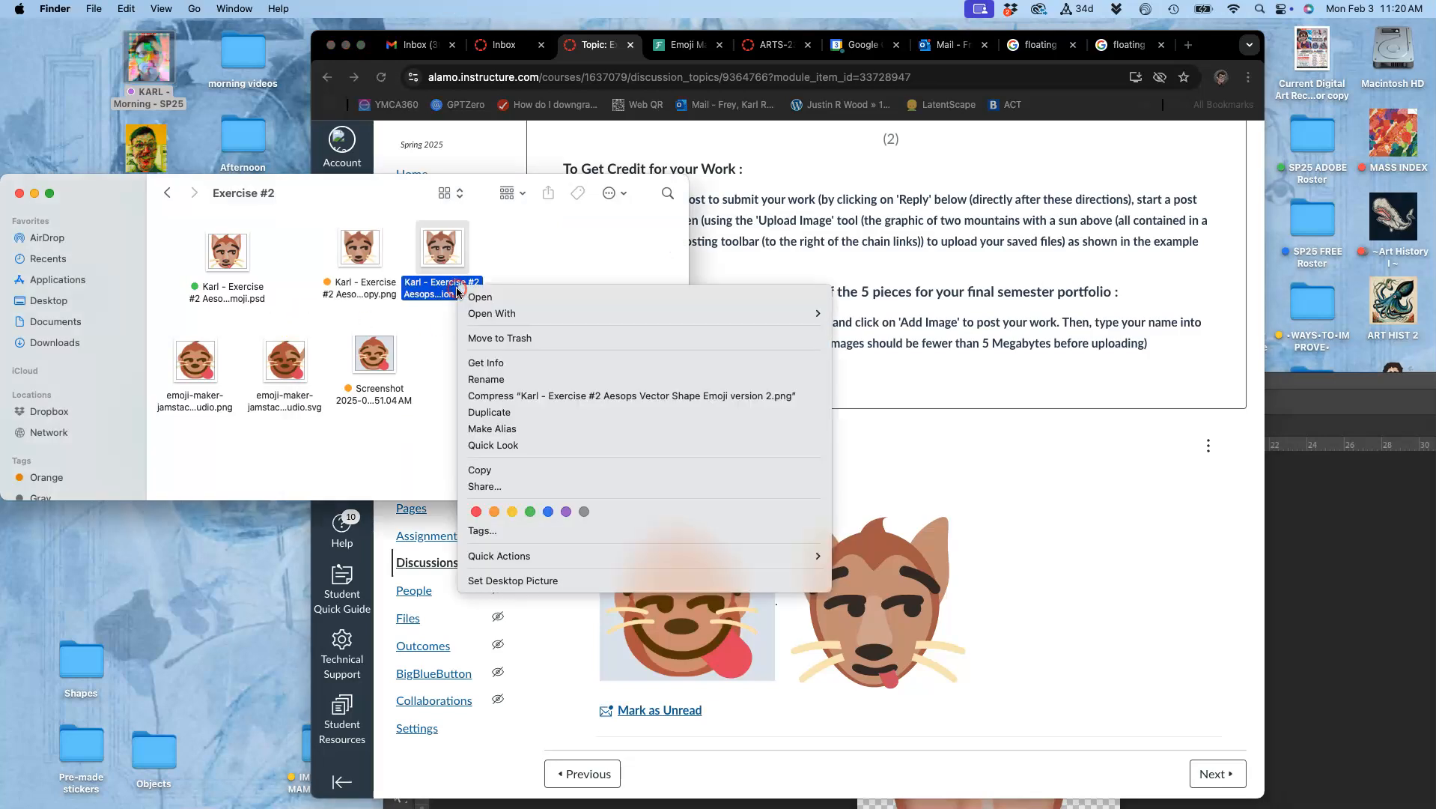
{"action": "left_click", "coordinate": [495, 515]}
Switch to the course discussion in Chrome and open the instructor's image post for editing
{"action": "left_click", "coordinate": [898, 460]}
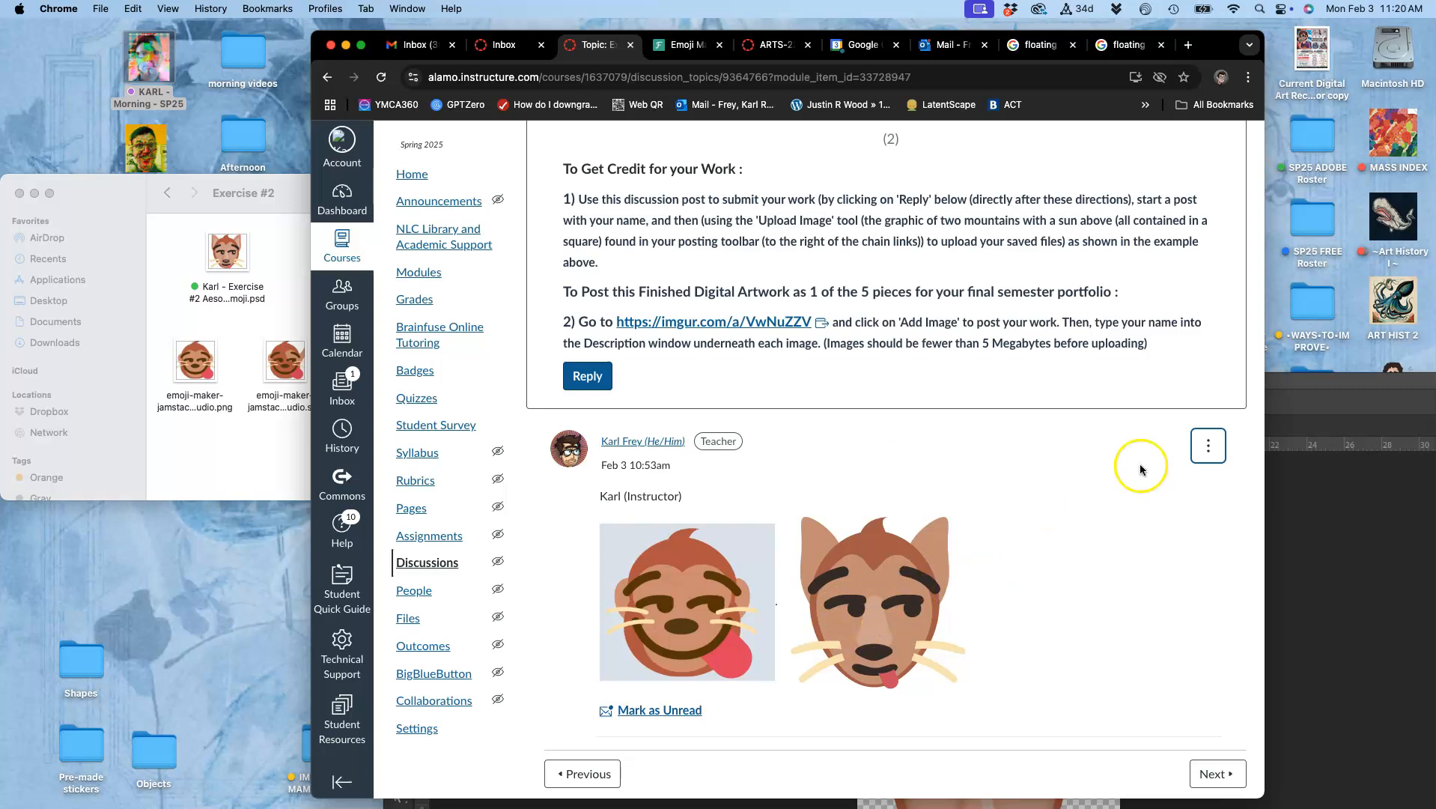
{"action": "left_click", "coordinate": [1194, 452]}
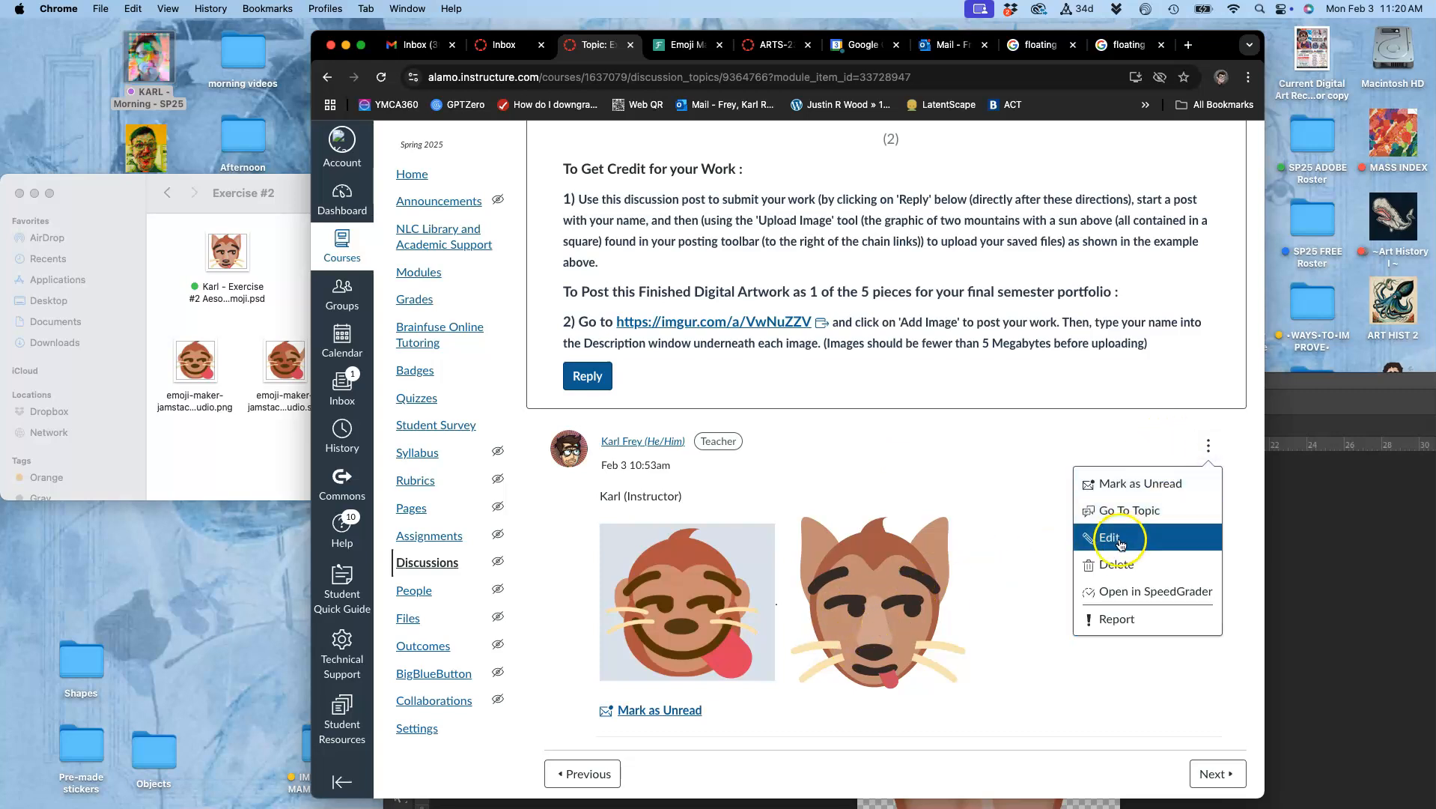
{"action": "left_click", "coordinate": [1119, 540]}
{"action": "left_click", "coordinate": [999, 631]}
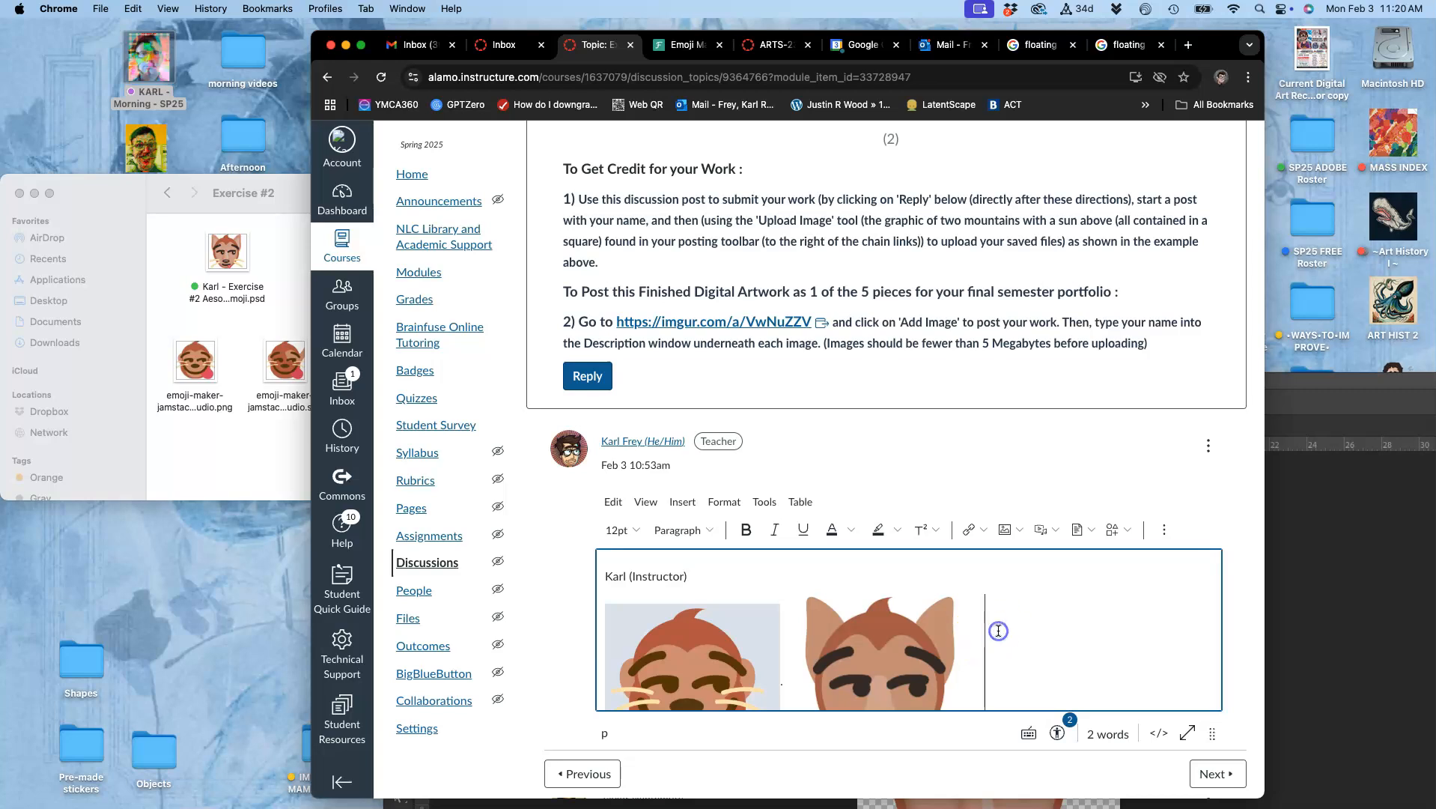
Insert the version 2 PNG from the Exercise #2 folder into the post after the existing two images
{"action": "left_click", "coordinate": [274, 319]}
{"action": "left_click_drag", "start_coordinate": [445, 254], "coordinate": [1078, 659]}
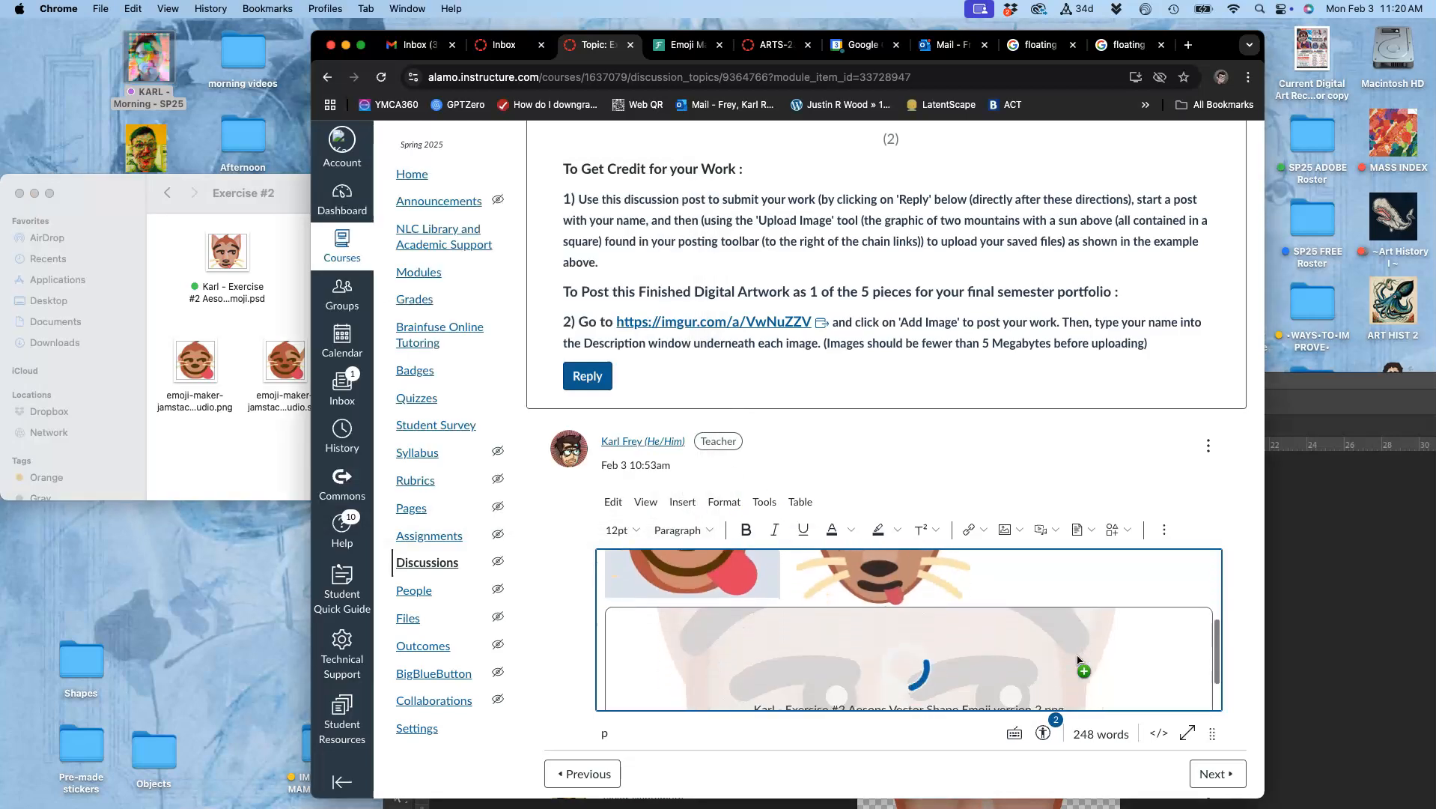
{"action": "scroll", "coordinate": [1078, 661], "scroll_direction": "down", "scroll_amount": 6}
{"action": "scroll", "coordinate": [1078, 660], "scroll_direction": "up", "scroll_amount": 3}
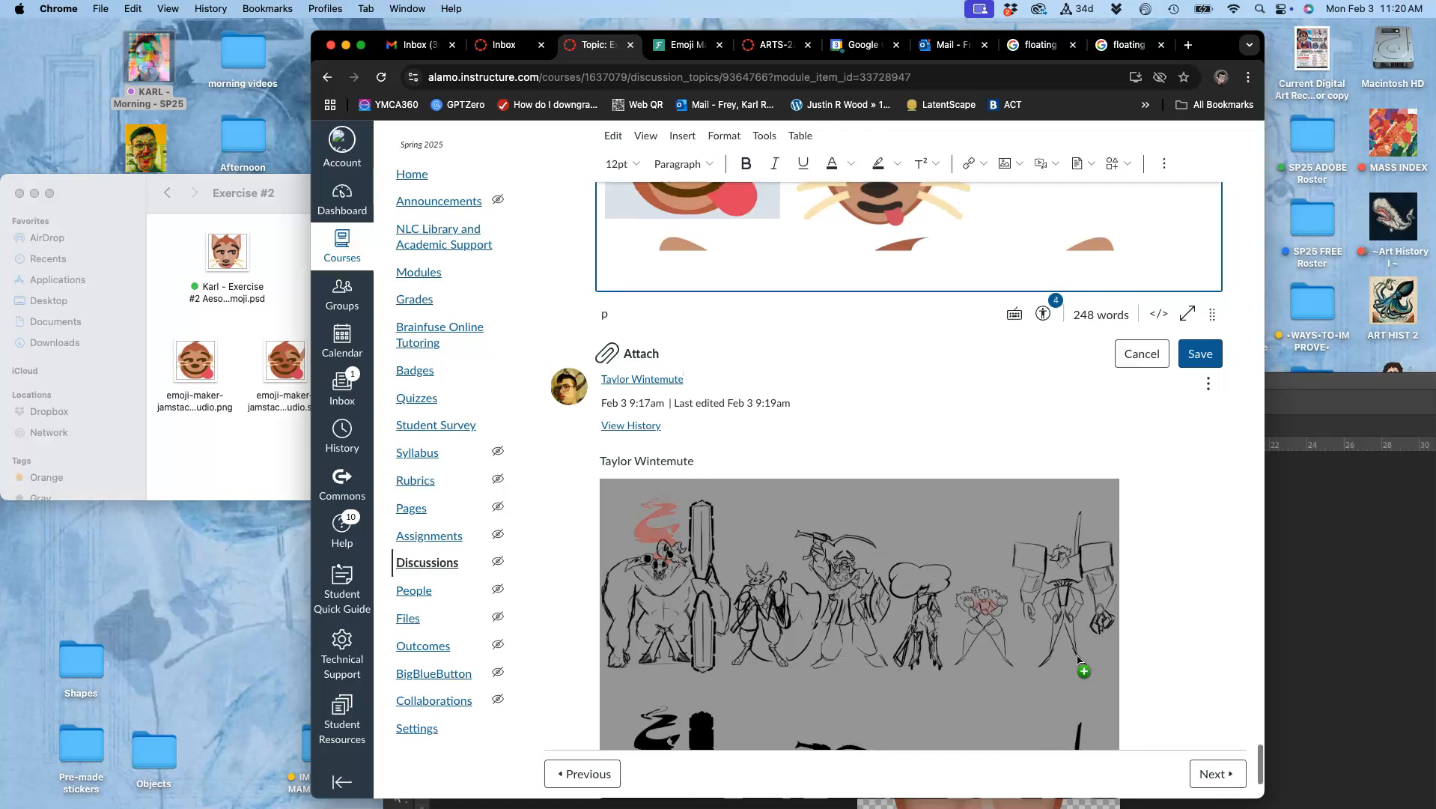
Scale the inserted image down to match the flat animal face beside it, and enlarge the editing area to show all three
{"action": "left_click", "coordinate": [1072, 427]}
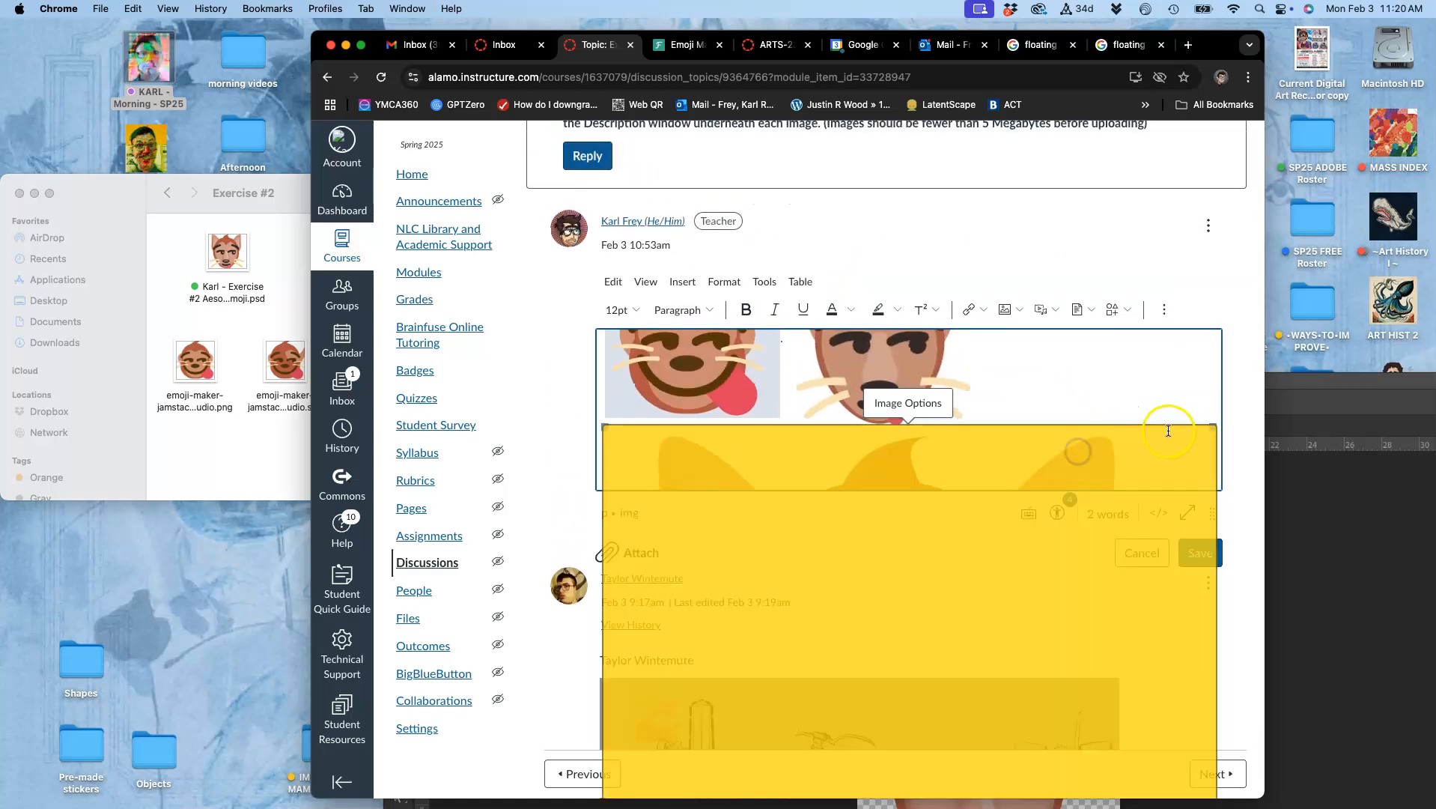
{"action": "left_click_drag", "start_coordinate": [1212, 426], "coordinate": [770, 449]}
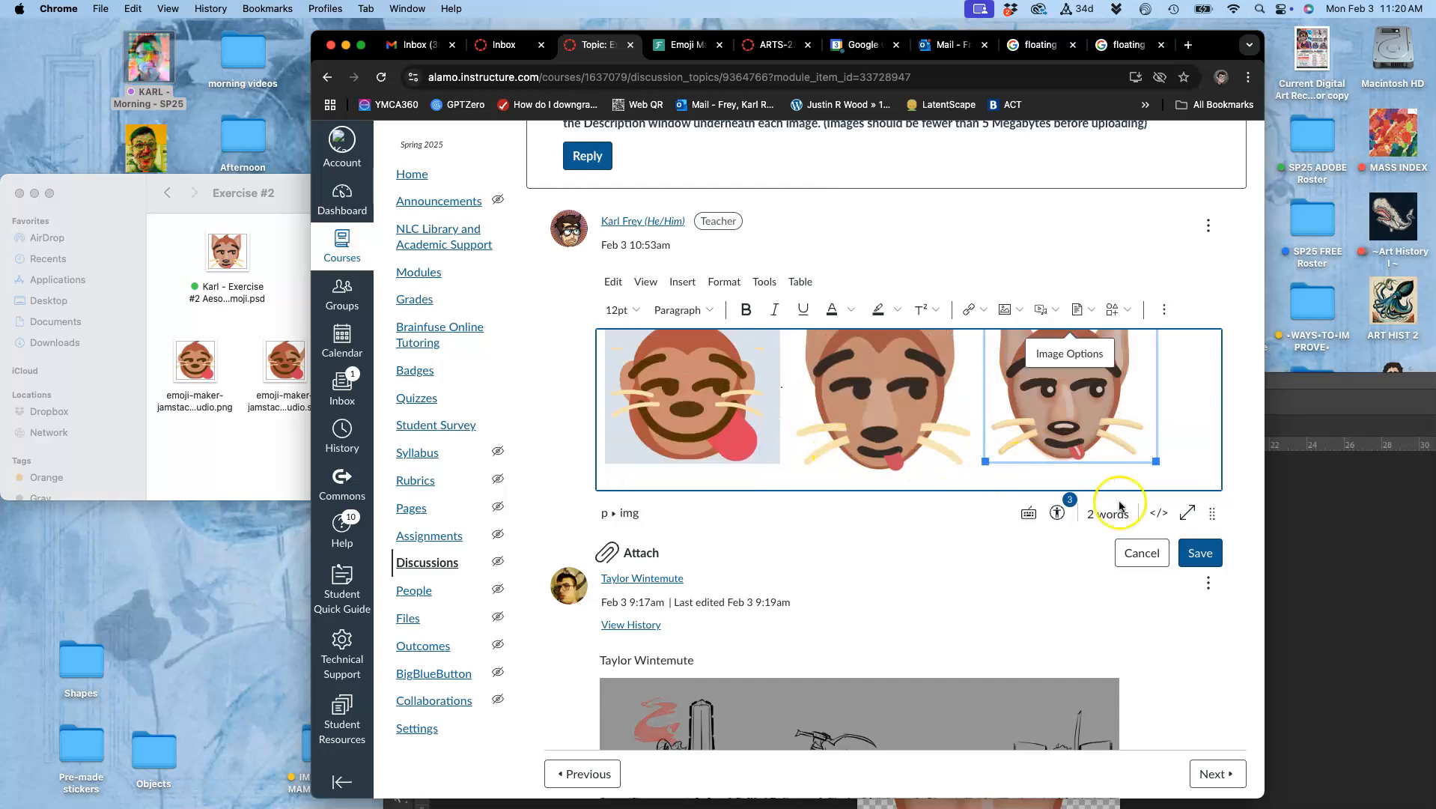
{"action": "left_click_drag", "start_coordinate": [1212, 511], "coordinate": [1211, 734]}
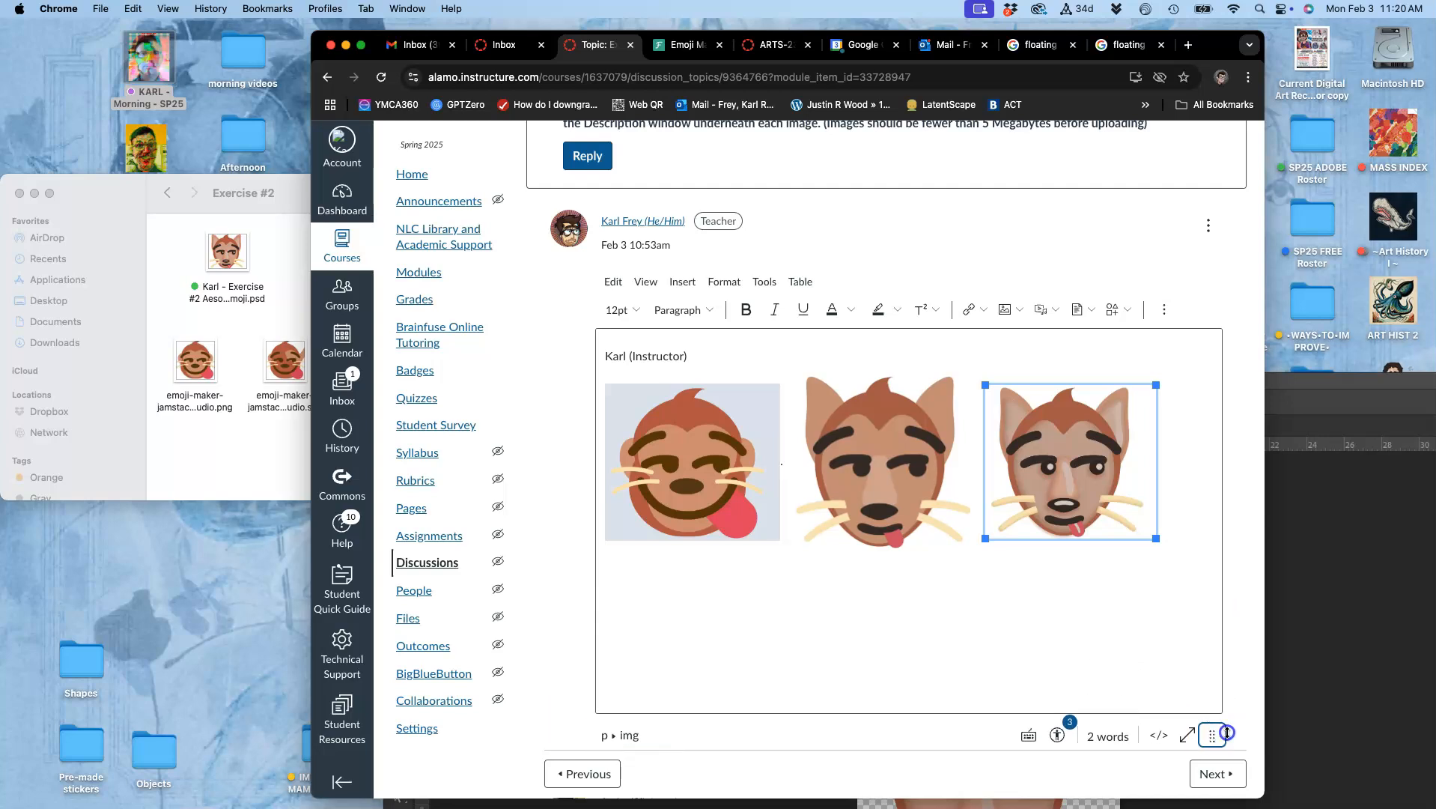
{"action": "left_click_drag", "start_coordinate": [986, 538], "coordinate": [977, 550]}
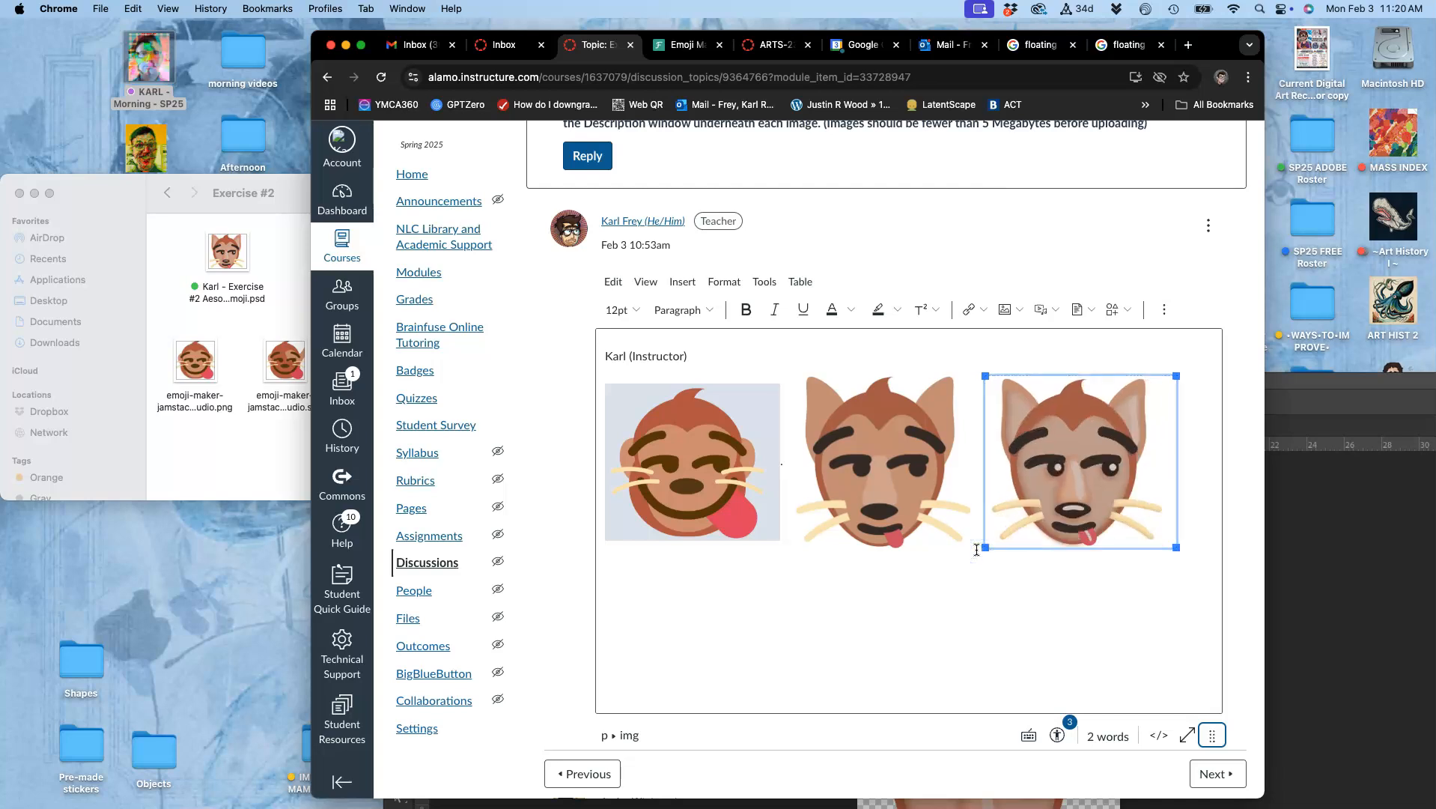
{"action": "left_click", "coordinate": [991, 617]}
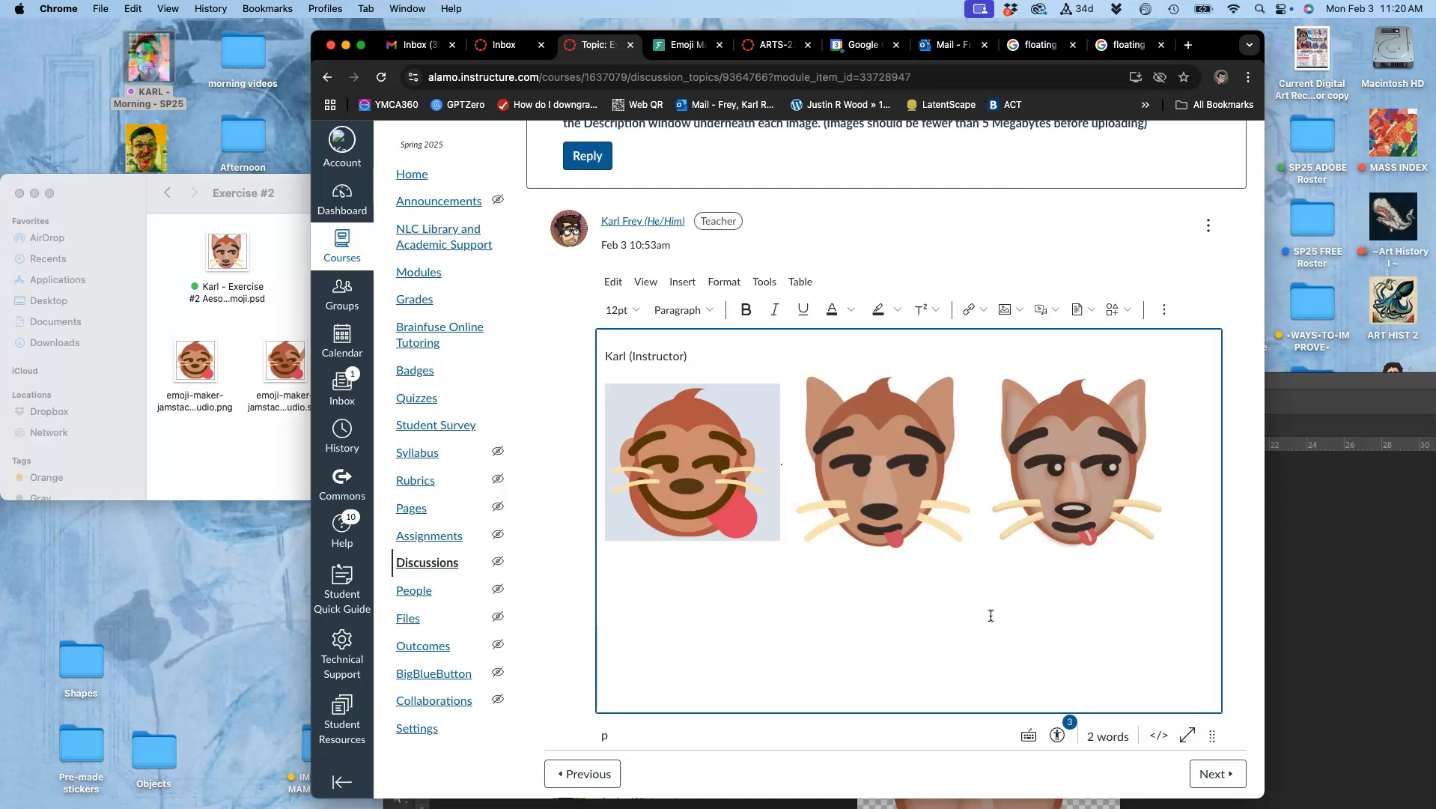
Save the edited discussion post and review the three emoji images in it
{"action": "scroll", "coordinate": [991, 616], "scroll_direction": "down", "scroll_amount": 2}
{"action": "left_click", "coordinate": [1199, 701]}
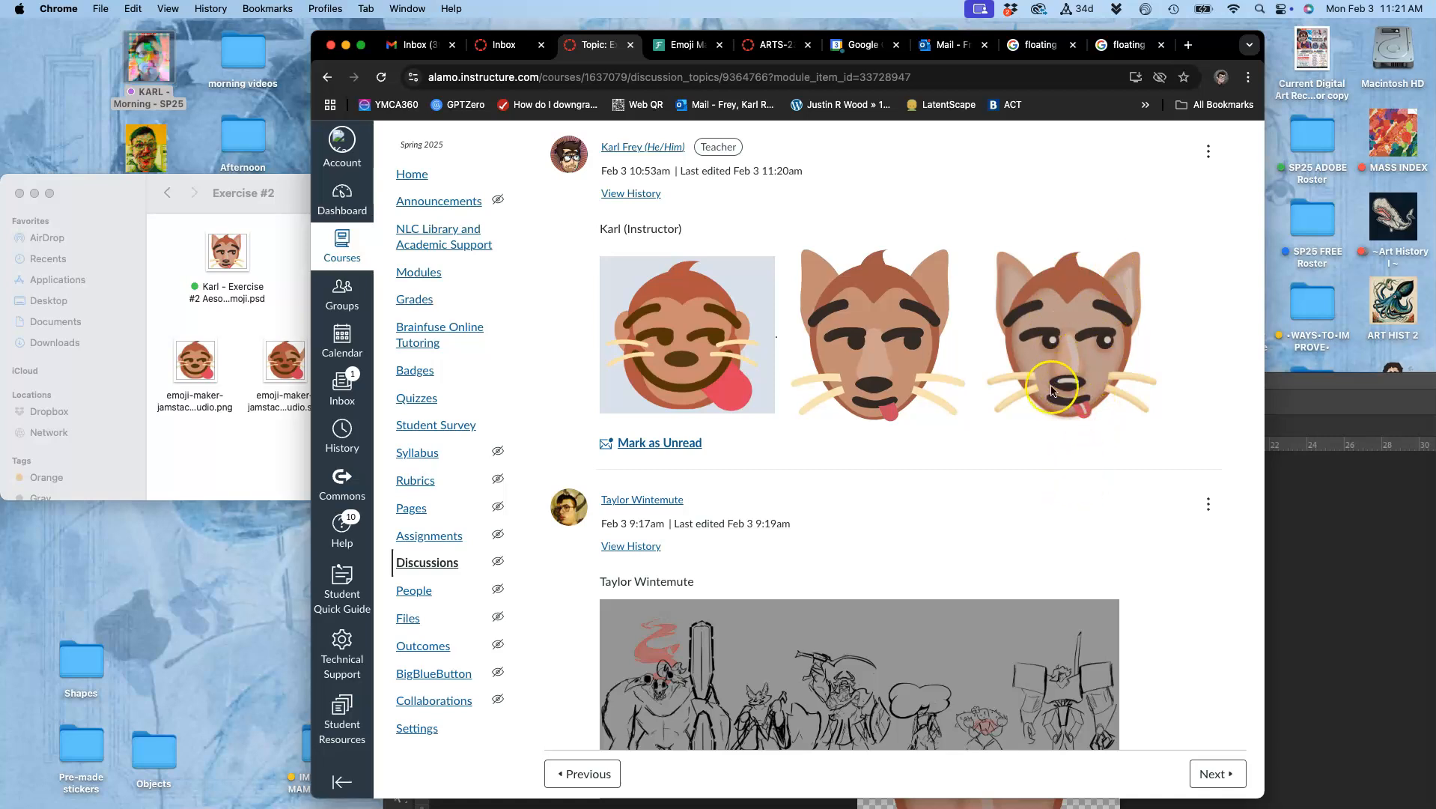
{"action": "scroll", "coordinate": [1039, 497], "scroll_direction": "up", "scroll_amount": 1}
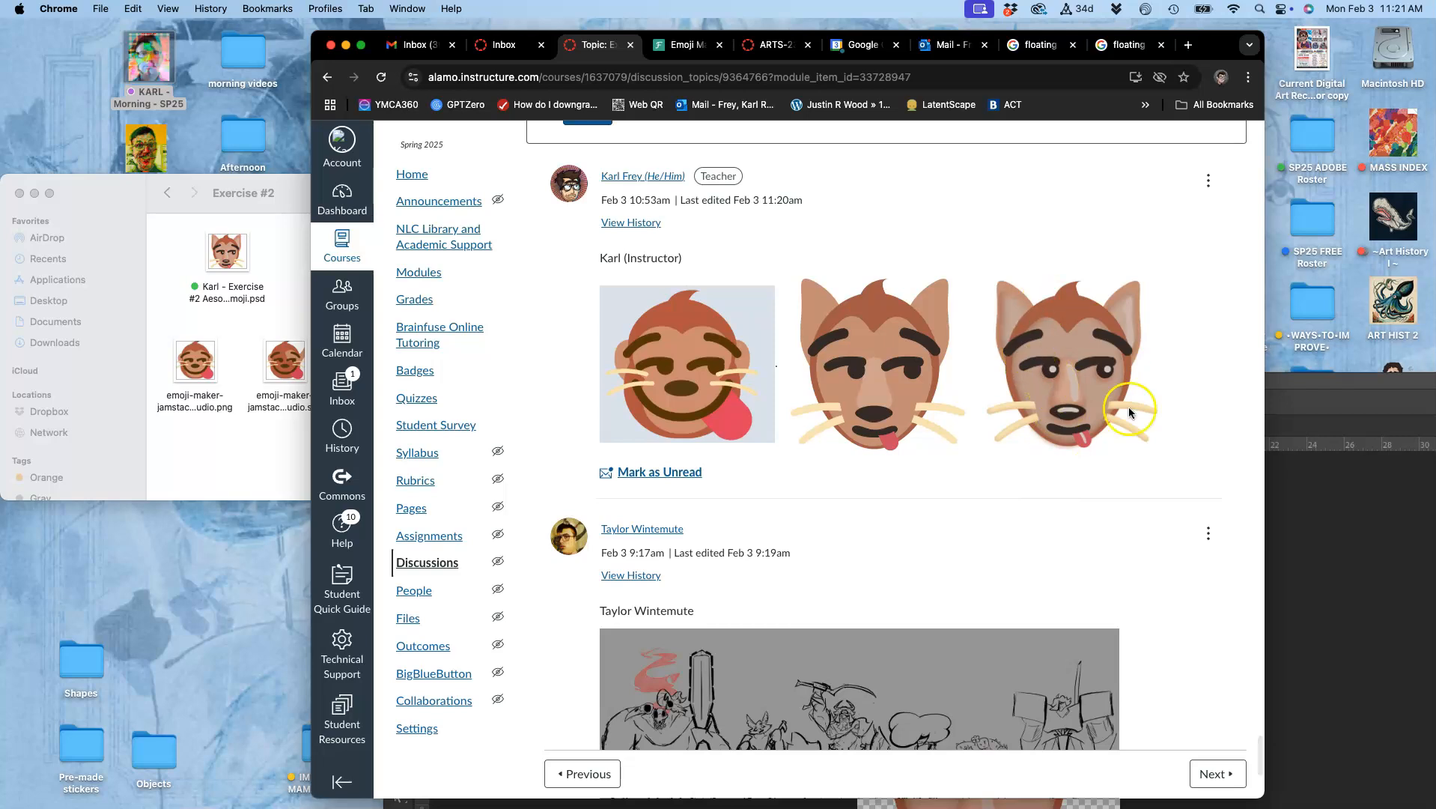